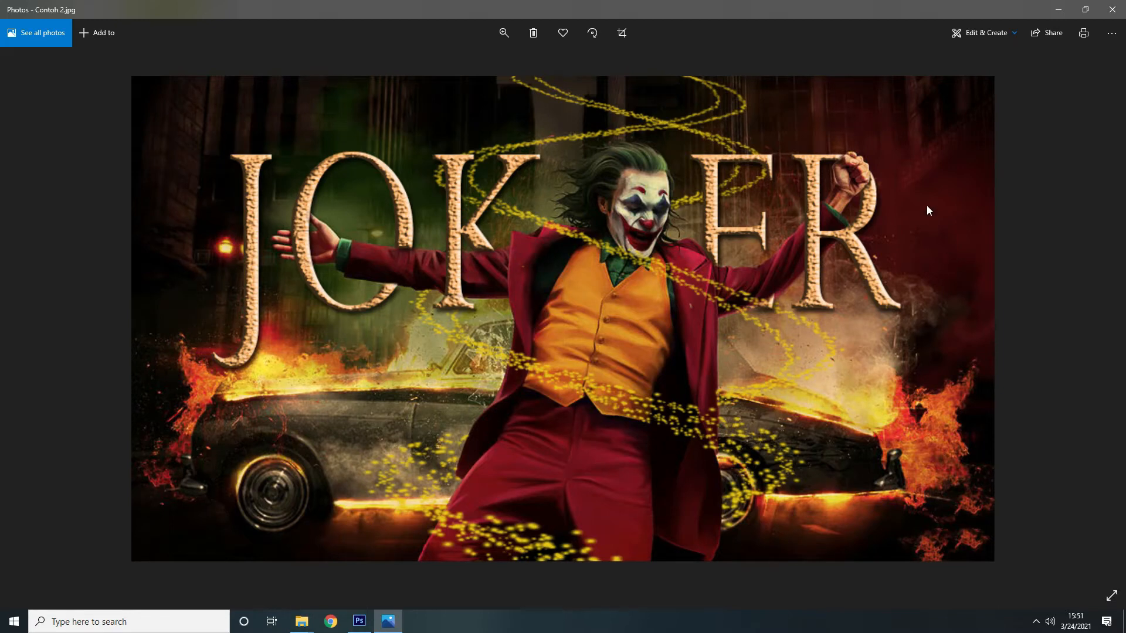
Step: Preview the joker-2019 image in the Latihan folder, close the preview, and open the image in Photoshop
left_click(1112, 9)
left_click(54, 91)
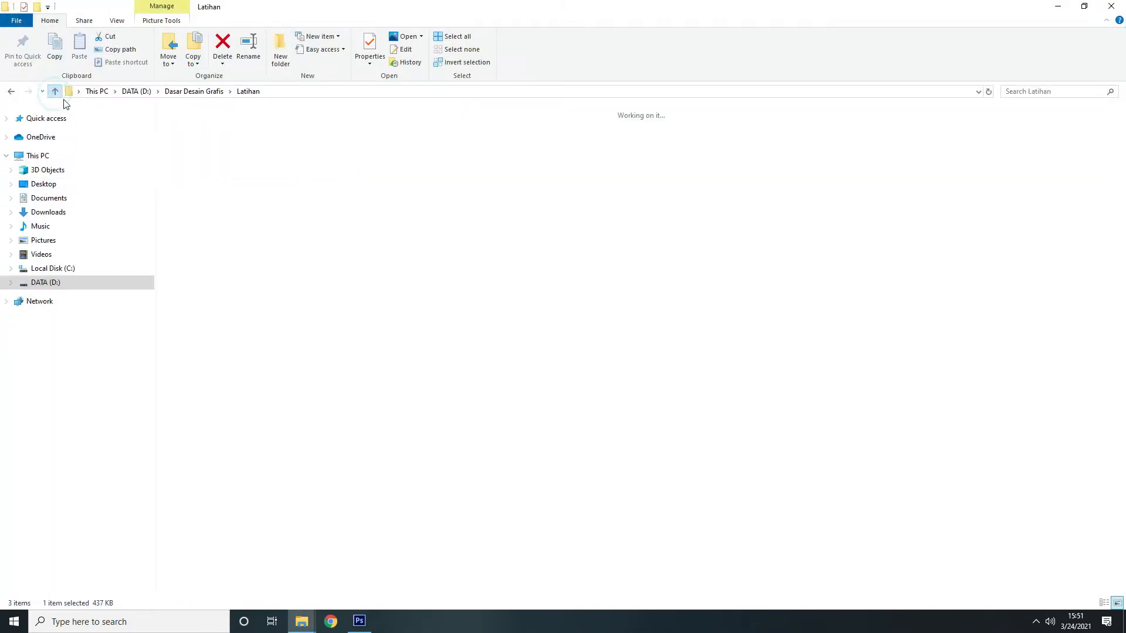
left_click(333, 326)
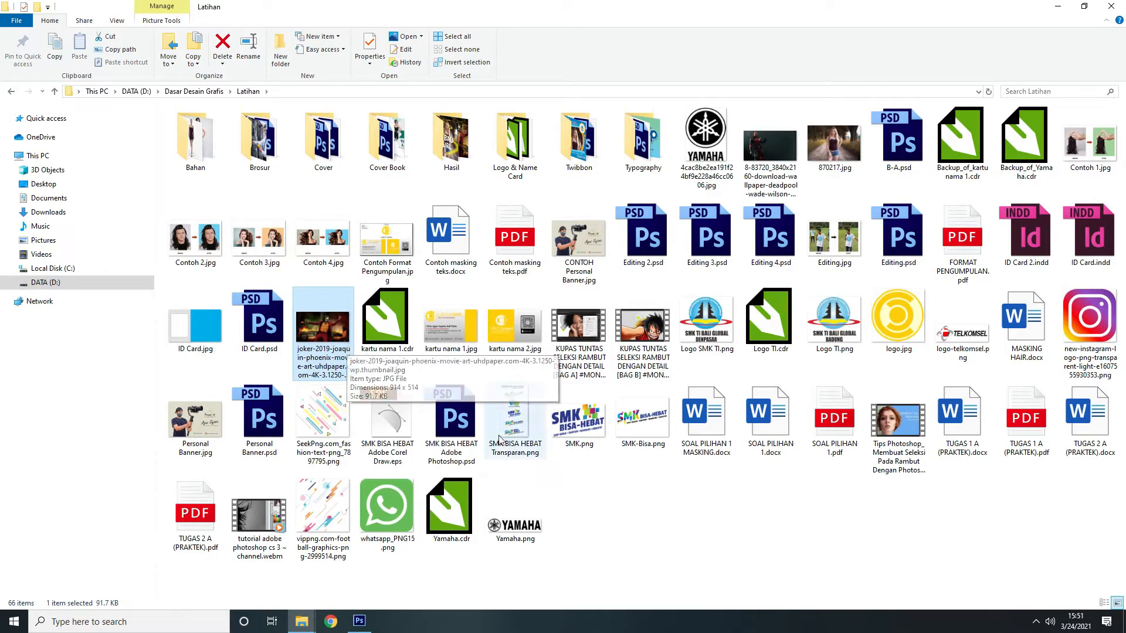
double_click(324, 330)
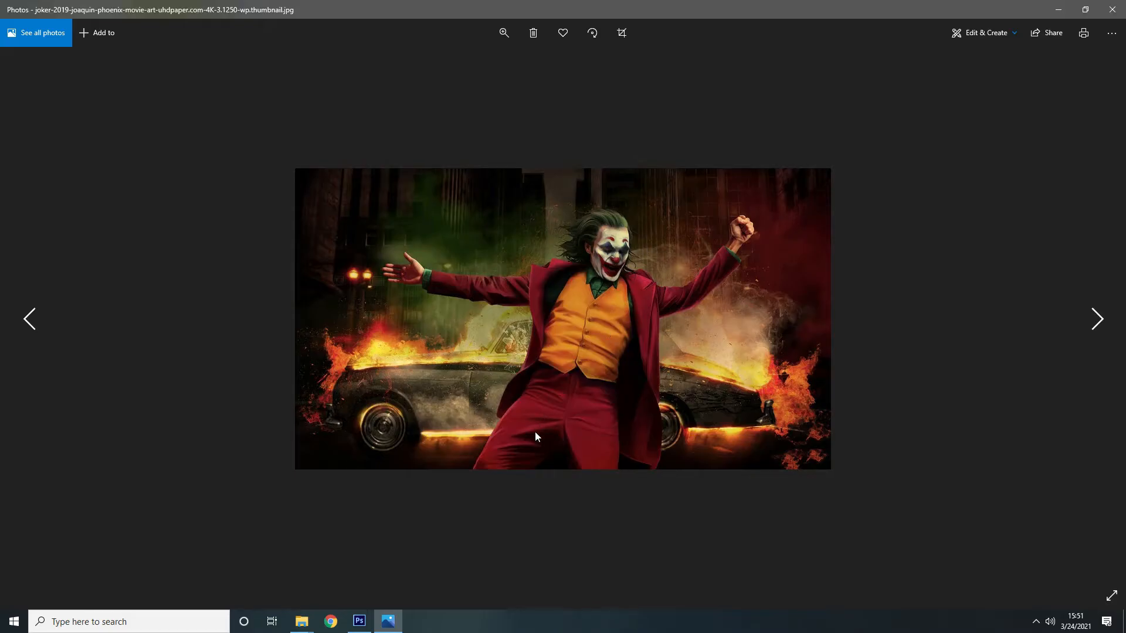
left_click(1111, 10)
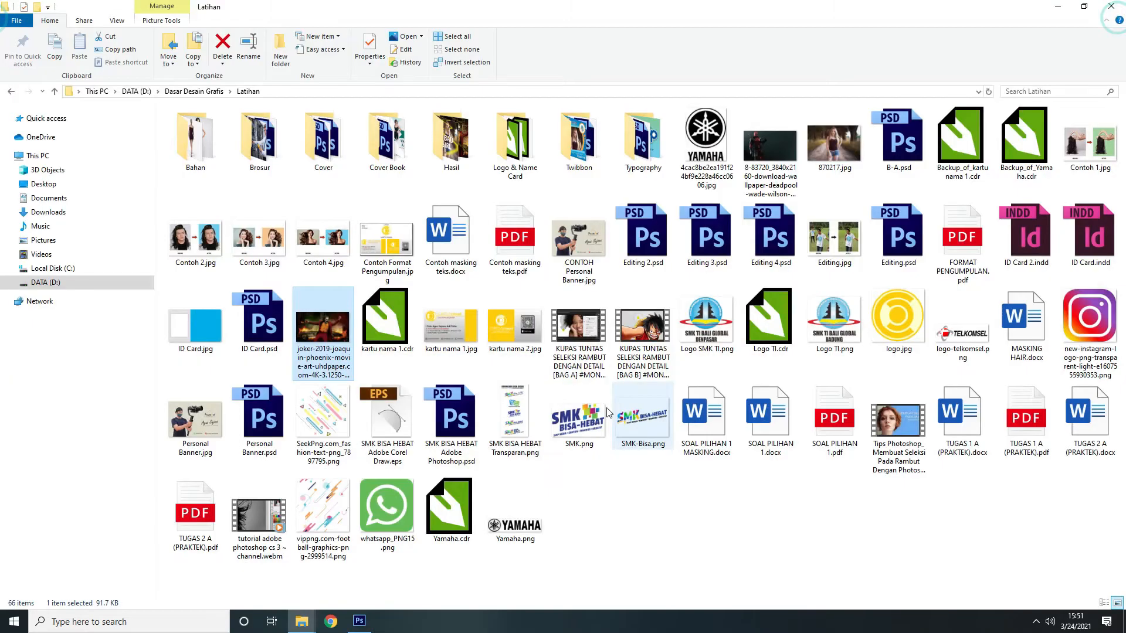
left_click_drag(340, 380, 558, 40)
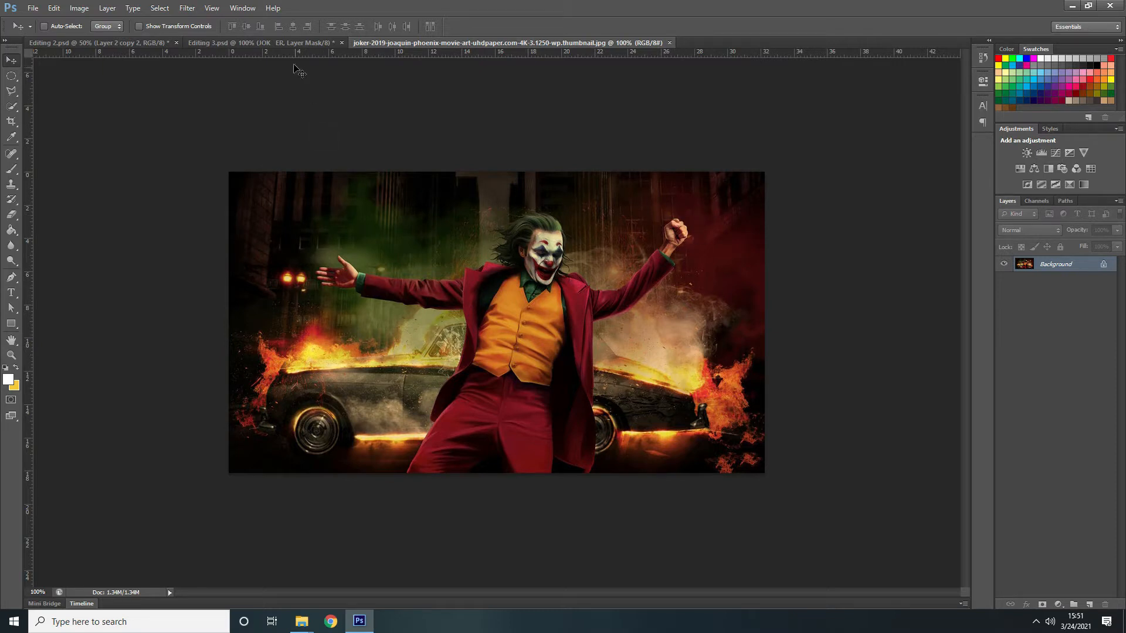
Step: Examine how Editing 3.psd is built by hiding and reshowing its JOK ER text layer, Group 2 and Group 1
left_click(286, 44)
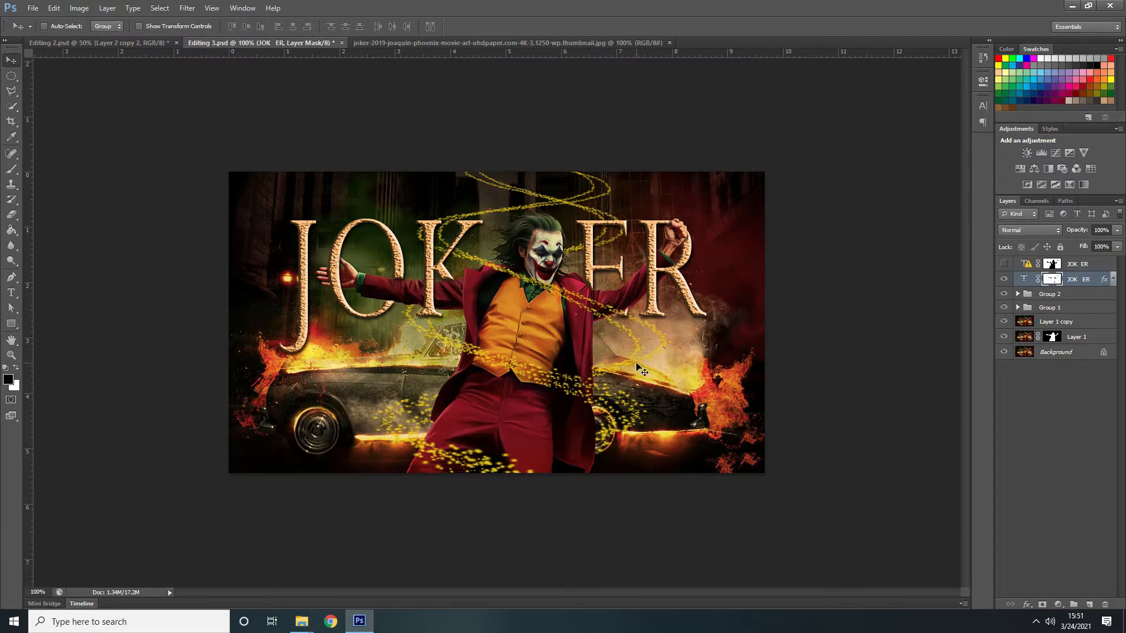
left_click(1004, 279)
left_click(1003, 293)
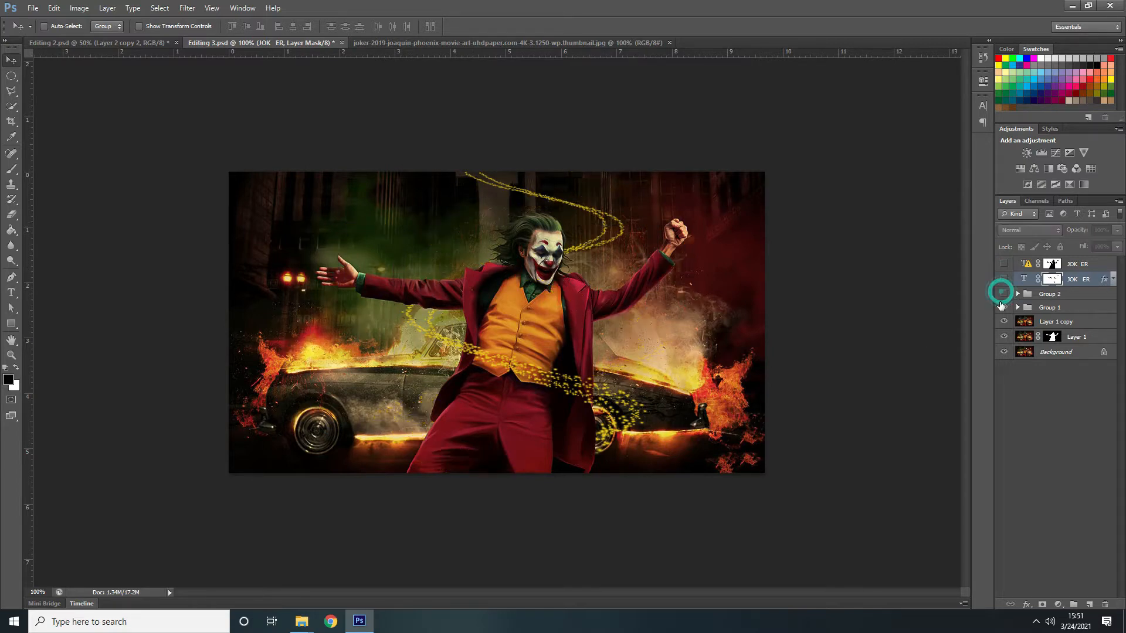
left_click(1003, 308)
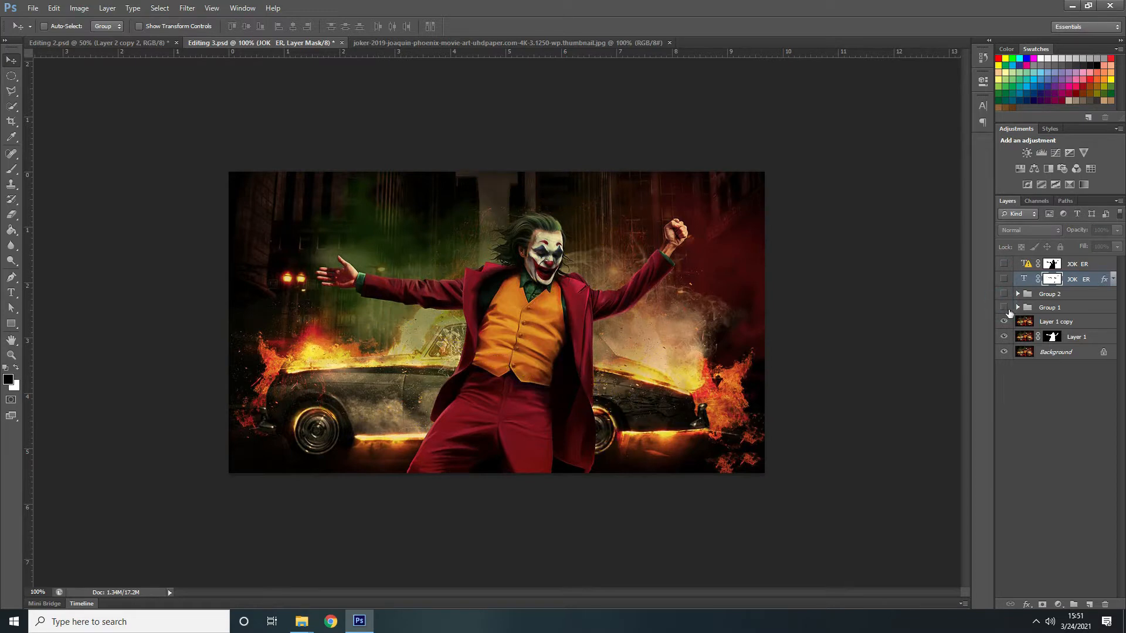
left_click(1003, 307)
left_click(1003, 293)
left_click(1004, 279)
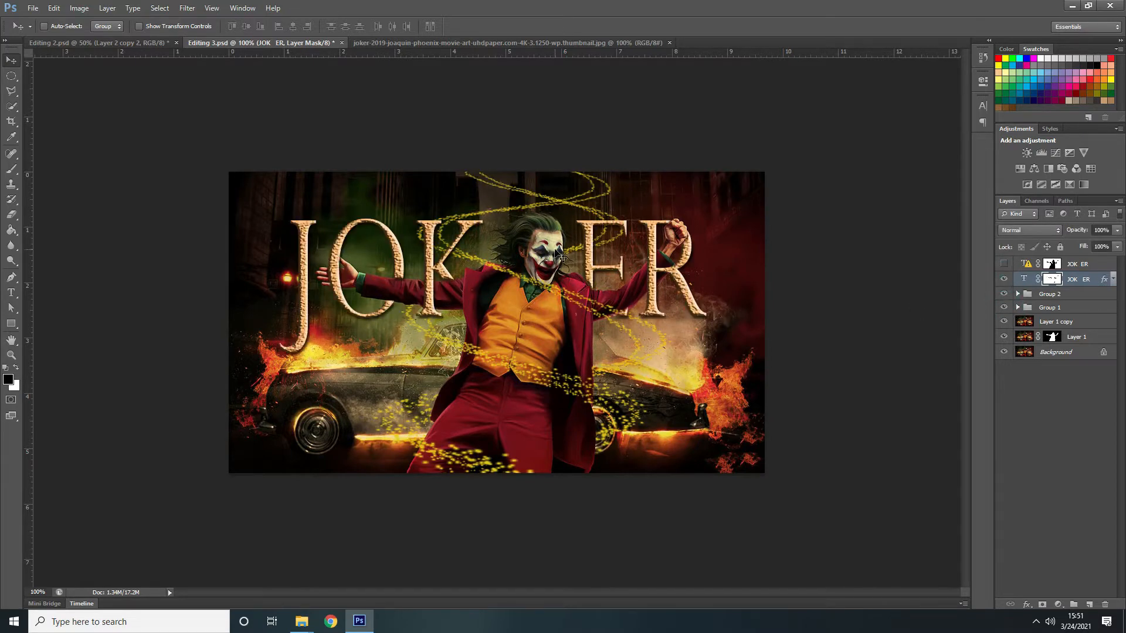
Step: Duplicate the joker image's Background layer and select the Joker's head, torso and legs with the Quick Selection tool
left_click(538, 43)
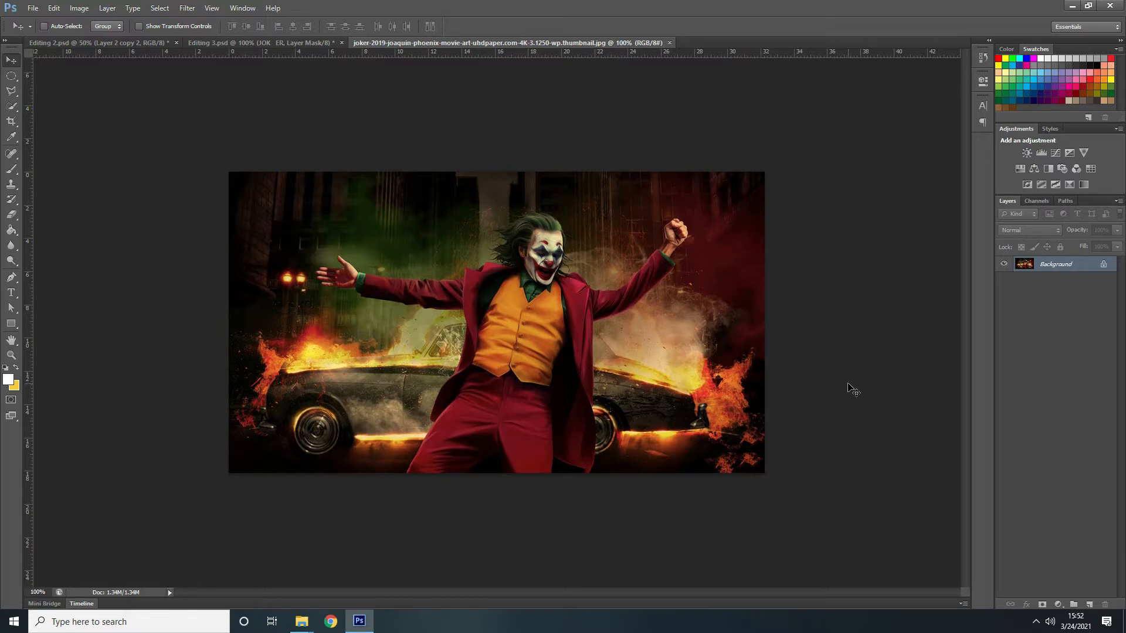
key("ctrl+j")
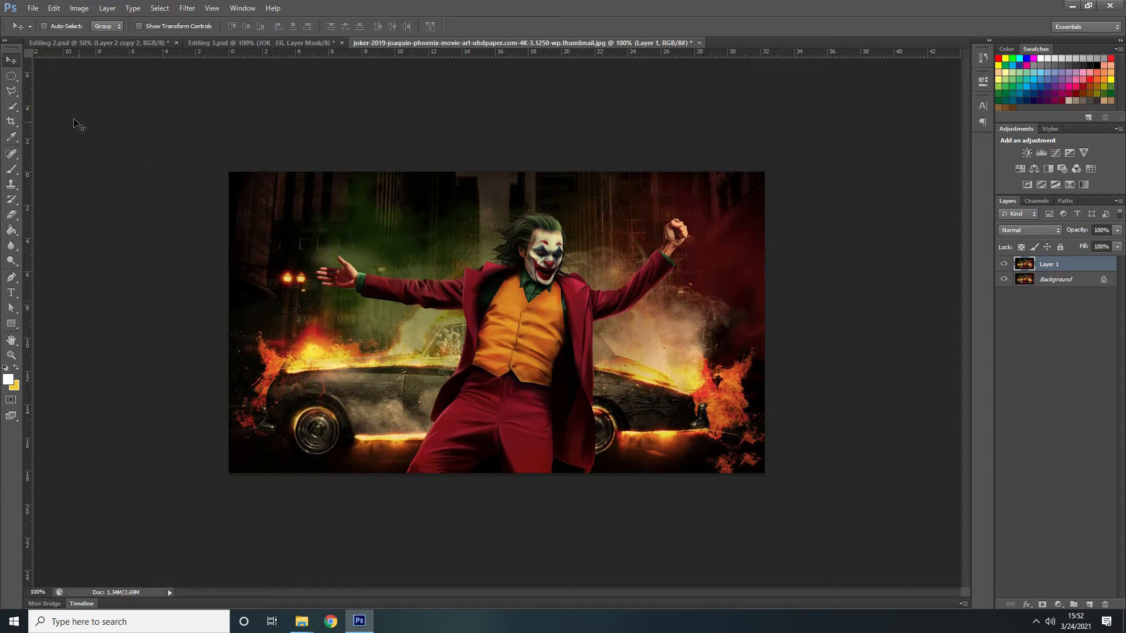
left_click(12, 106)
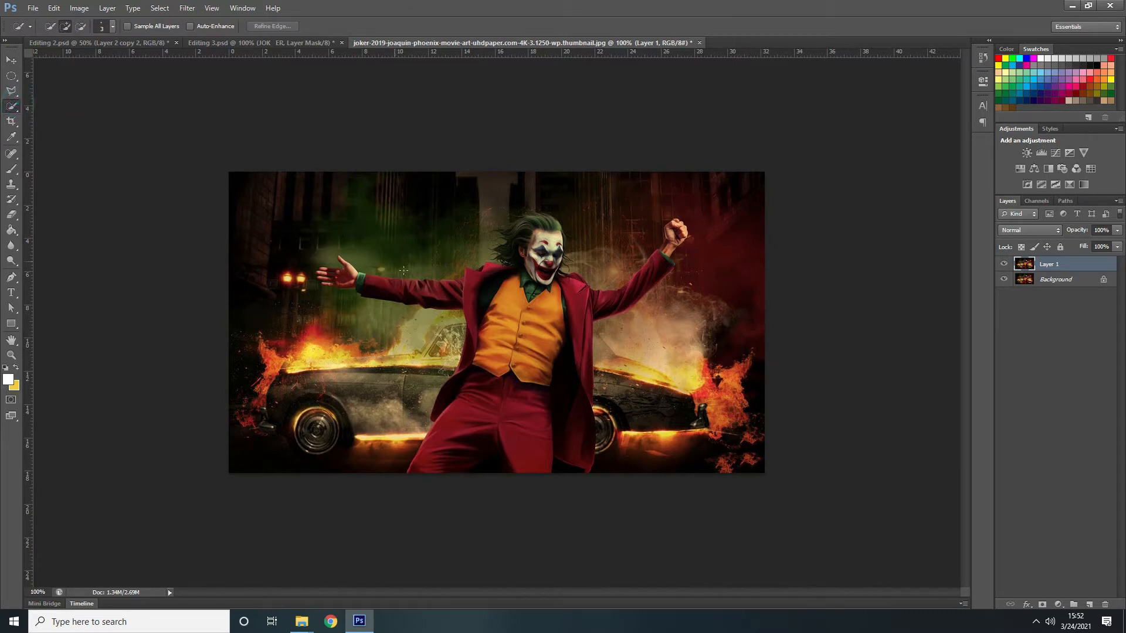
left_click_drag(423, 309, 445, 309)
mouse_move(434, 481)
left_mouse_down()
mouse_move(499, 399)
mouse_move(517, 445)
mouse_move(536, 339)
mouse_move(505, 377)
mouse_move(489, 355)
mouse_move(480, 372)
mouse_move(478, 347)
mouse_move(474, 362)
mouse_move(489, 291)
mouse_move(515, 287)
mouse_move(542, 224)
mouse_move(569, 296)
left_mouse_up()
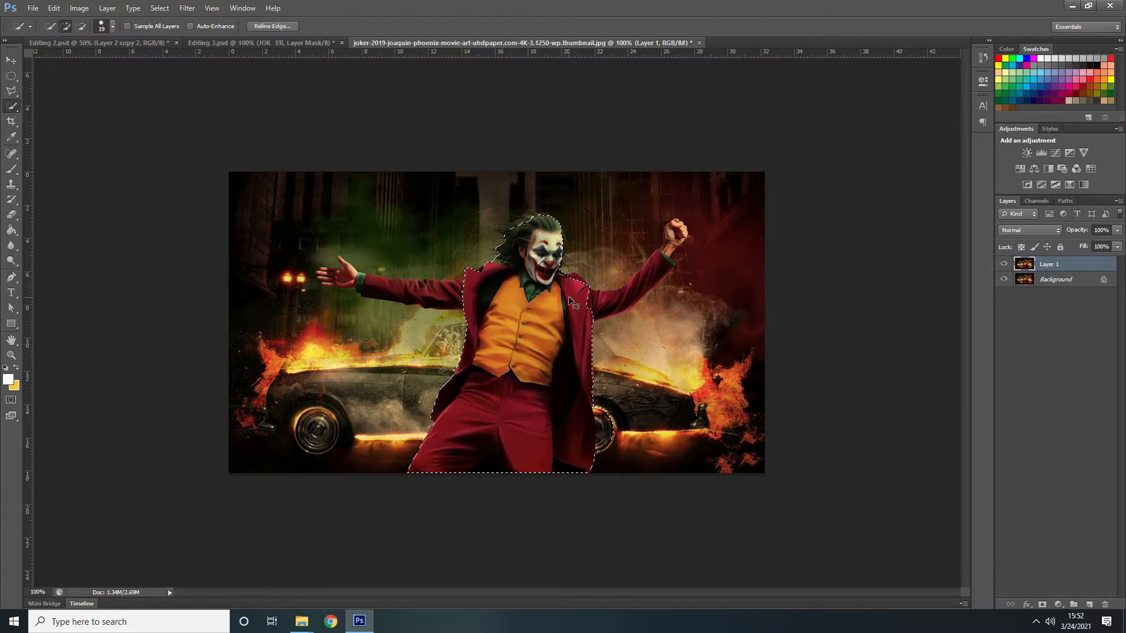
Step: Add both outstretched arms and hands to the Joker selection, reducing the Quick Selection brush to 5 px
key("ctrl+plus")
scroll(623, 342, "up", 1)
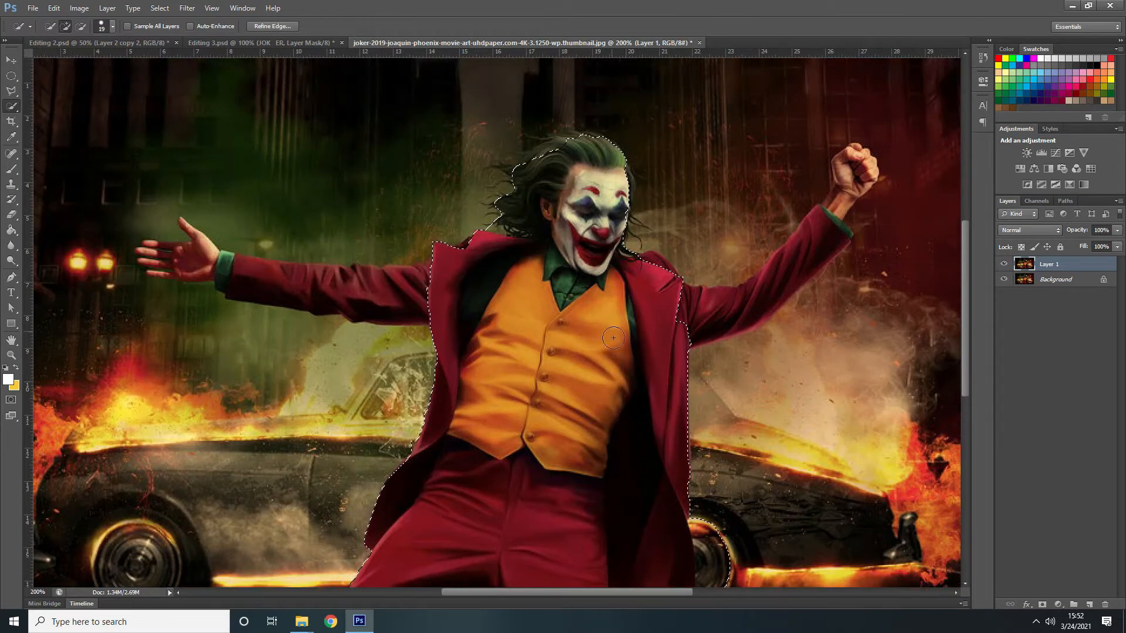
right_click(623, 326, "alt")
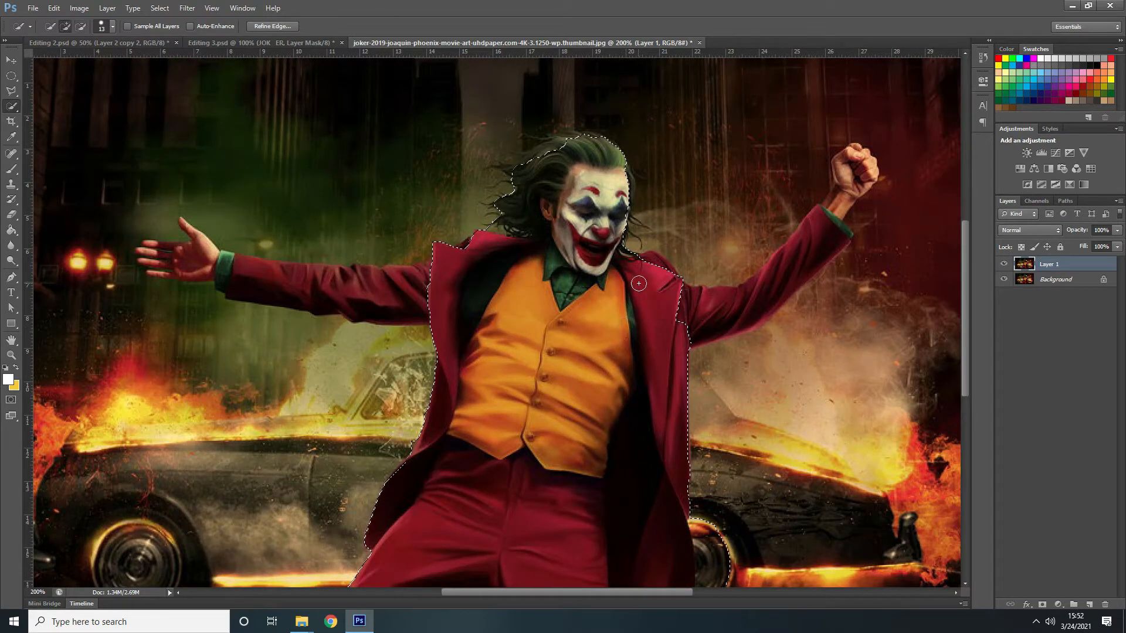
mouse_move(647, 270)
left_mouse_down()
mouse_move(691, 305)
mouse_move(743, 298)
mouse_move(821, 234)
mouse_move(850, 153)
mouse_move(863, 163)
mouse_move(837, 179)
left_mouse_up()
right_click(820, 233, "alt")
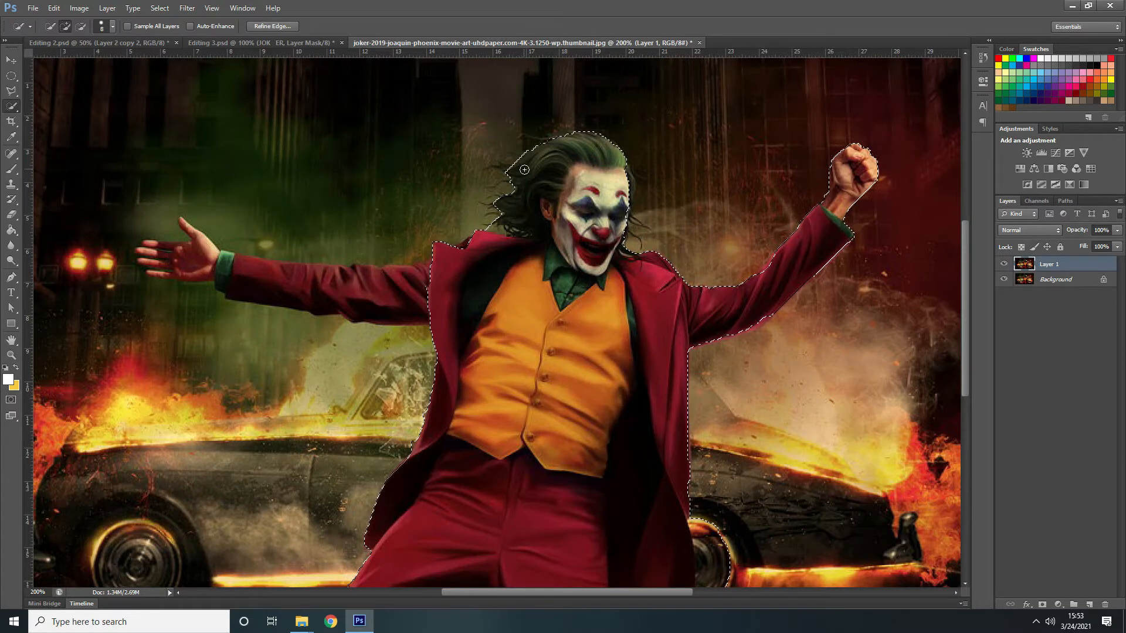
right_click(537, 171, "alt")
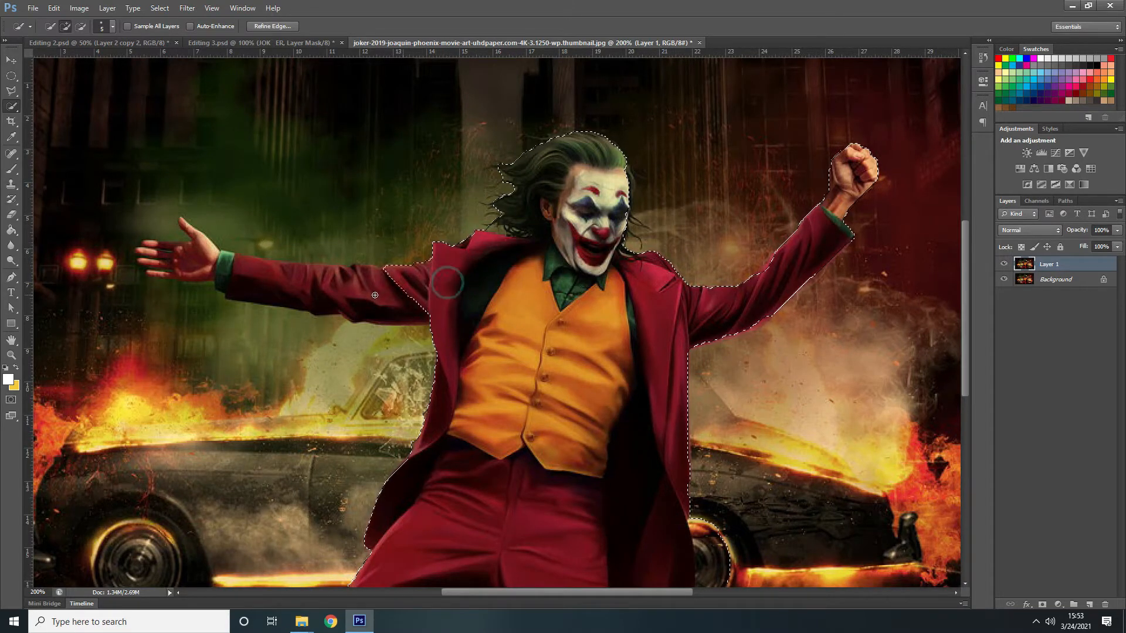
mouse_move(374, 295)
left_mouse_down()
mouse_move(256, 279)
mouse_move(145, 246)
mouse_move(158, 273)
mouse_move(197, 241)
mouse_move(184, 226)
left_mouse_up()
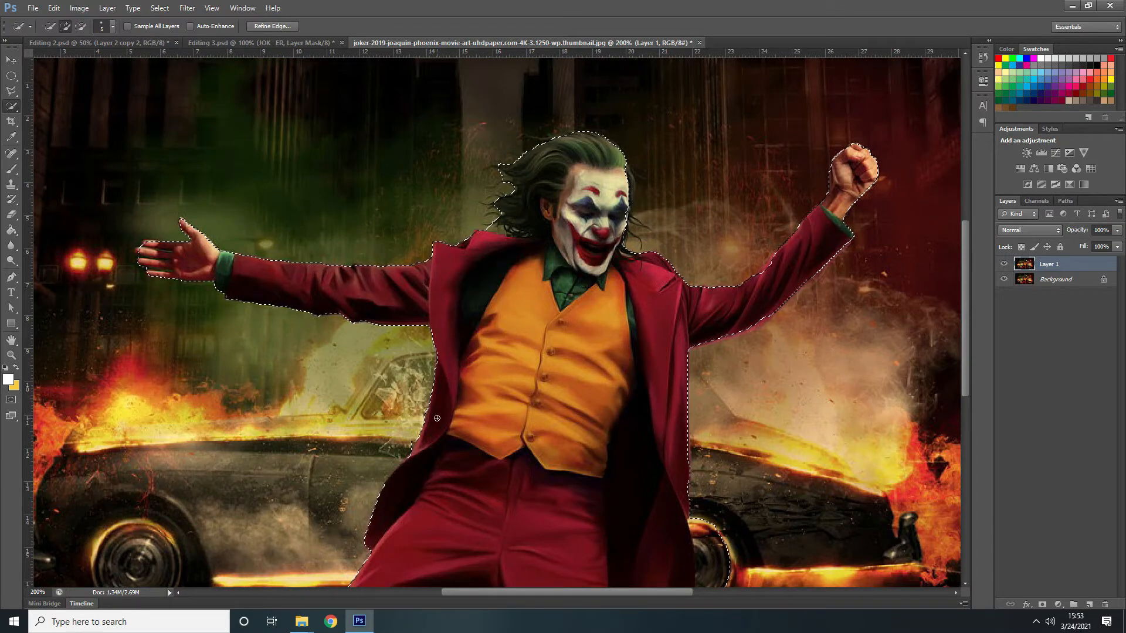
Step: Subtract the car wheel beside the coat from the Joker selection with a 10 px Quick Selection brush
key("alt")
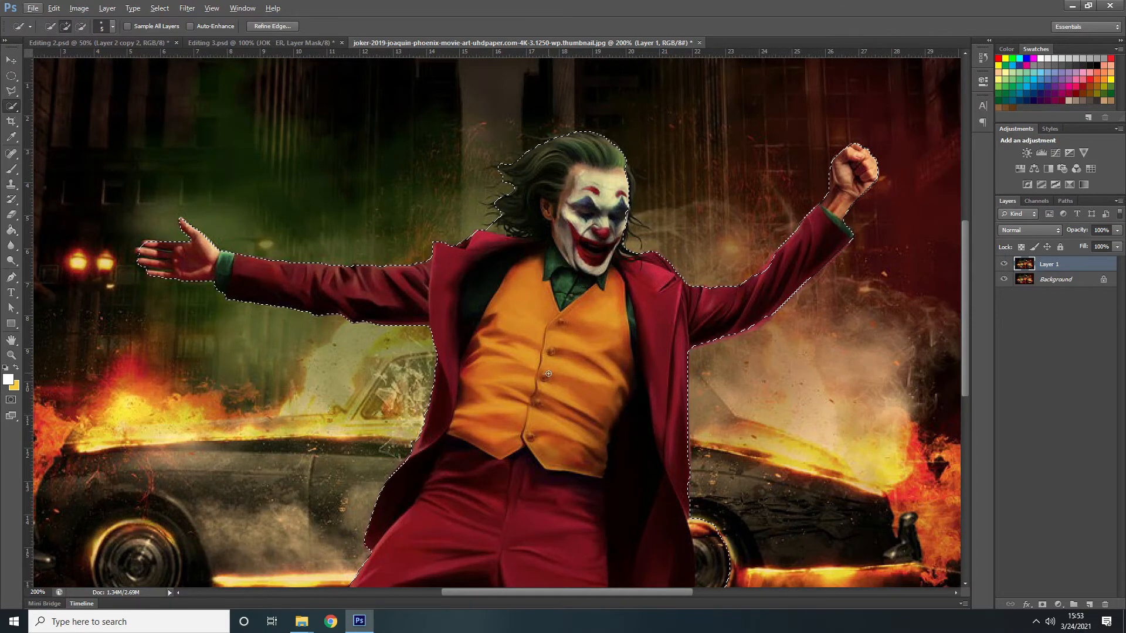
scroll(549, 373, "down", 6)
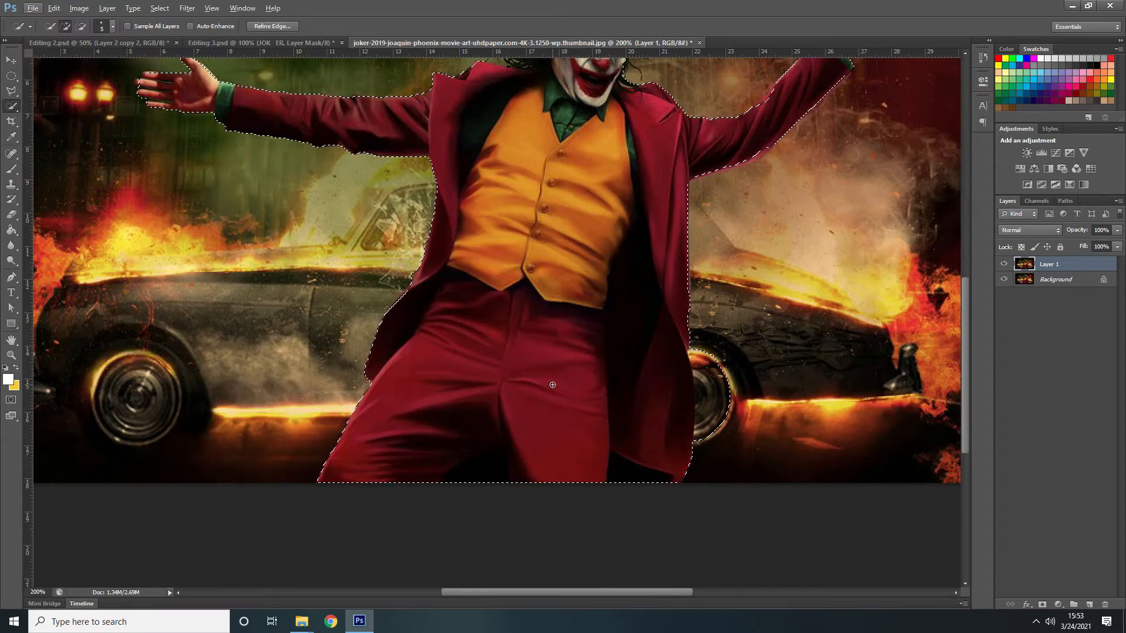
scroll(555, 391, "up", 1)
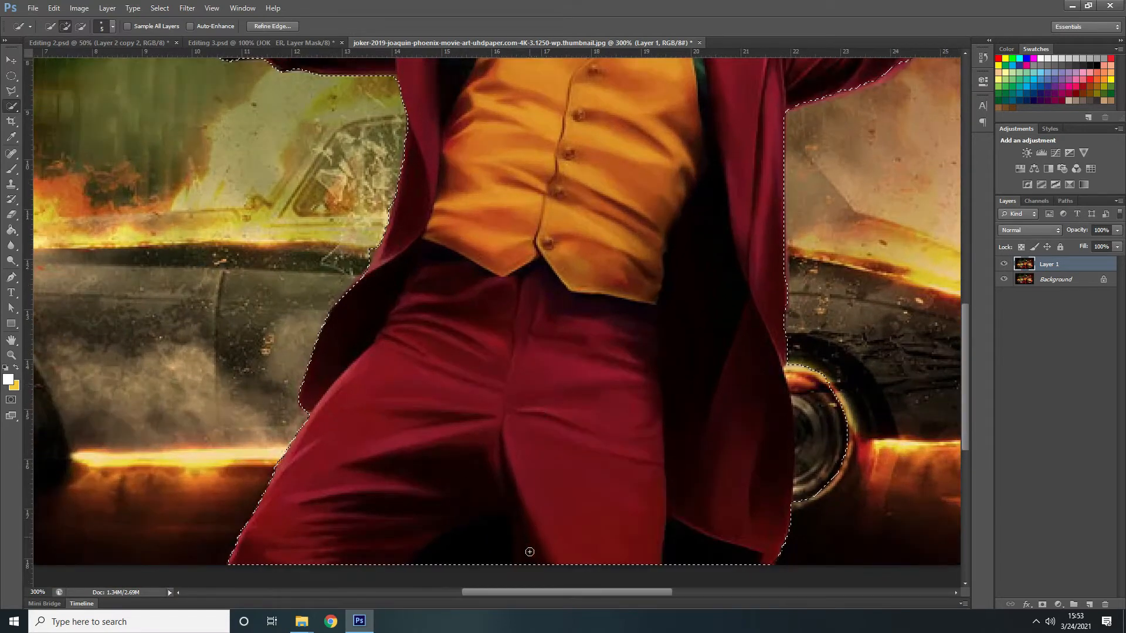
left_click_drag(535, 593, 585, 602)
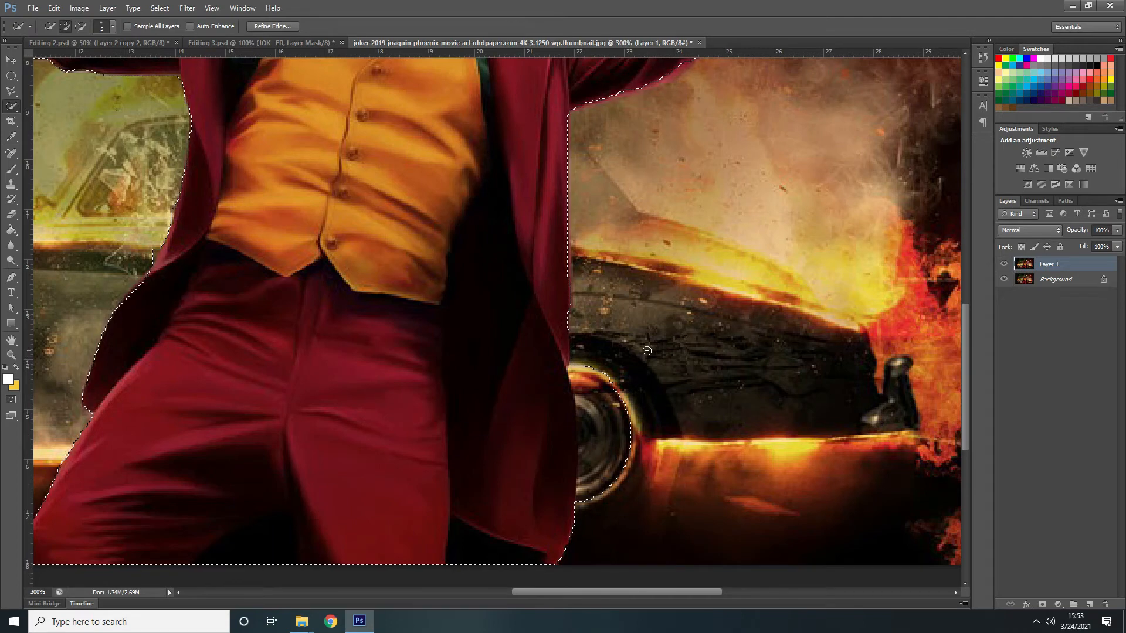
key("alt")
right_click(660, 351, "alt")
left_click_drag(685, 361, 673, 347)
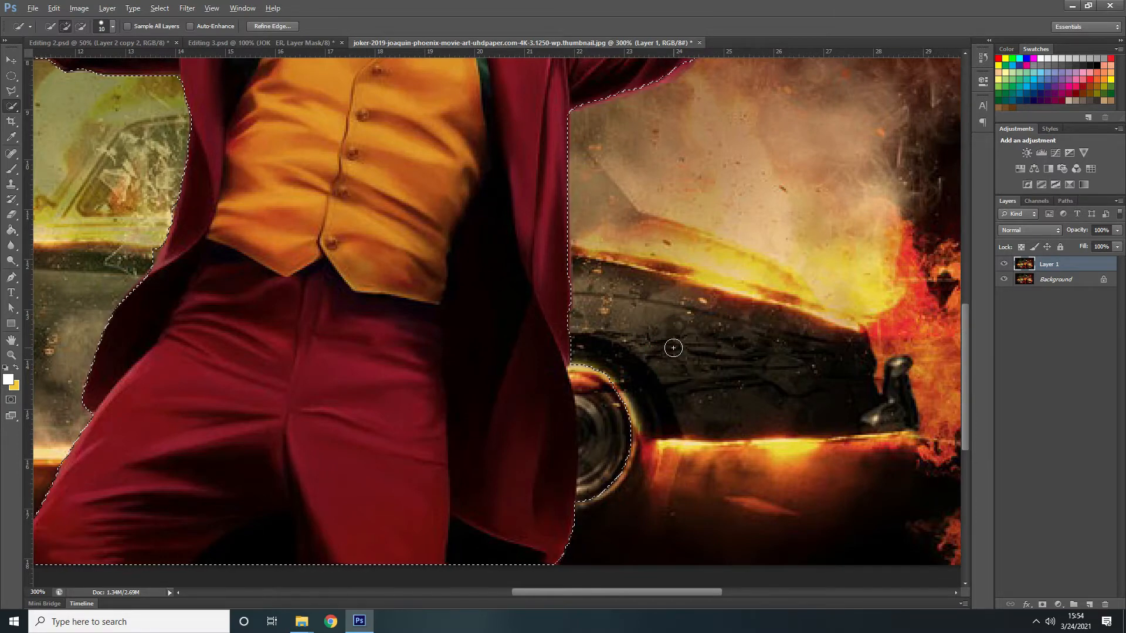
key("alt")
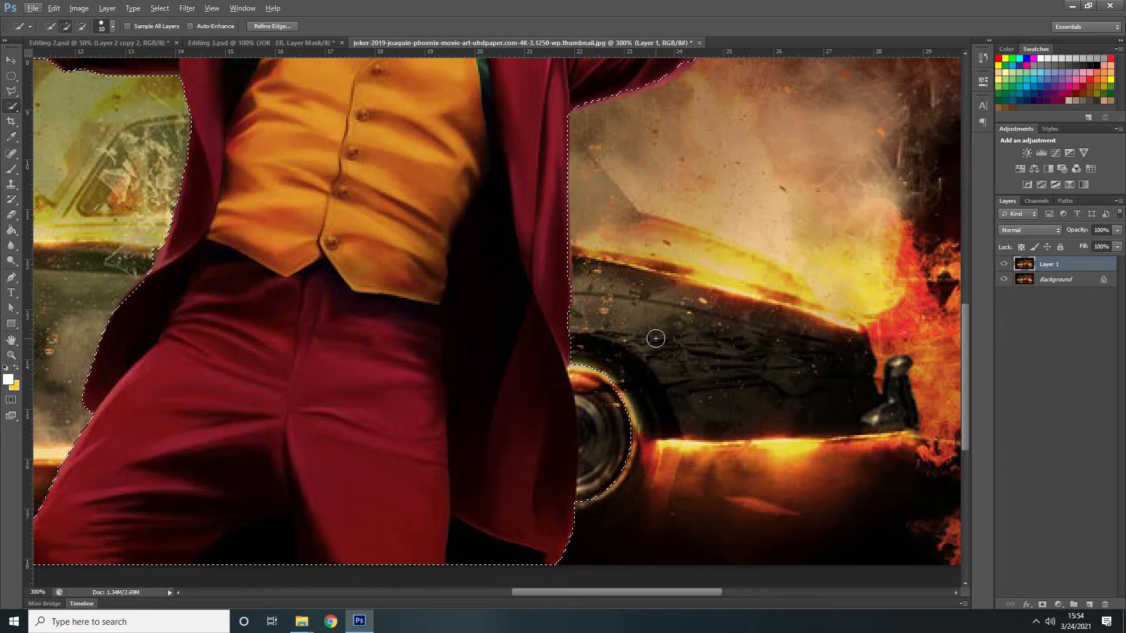
key("alt")
mouse_move(646, 381)
left_mouse_down()
mouse_move(611, 352)
mouse_move(620, 458)
left_mouse_up()
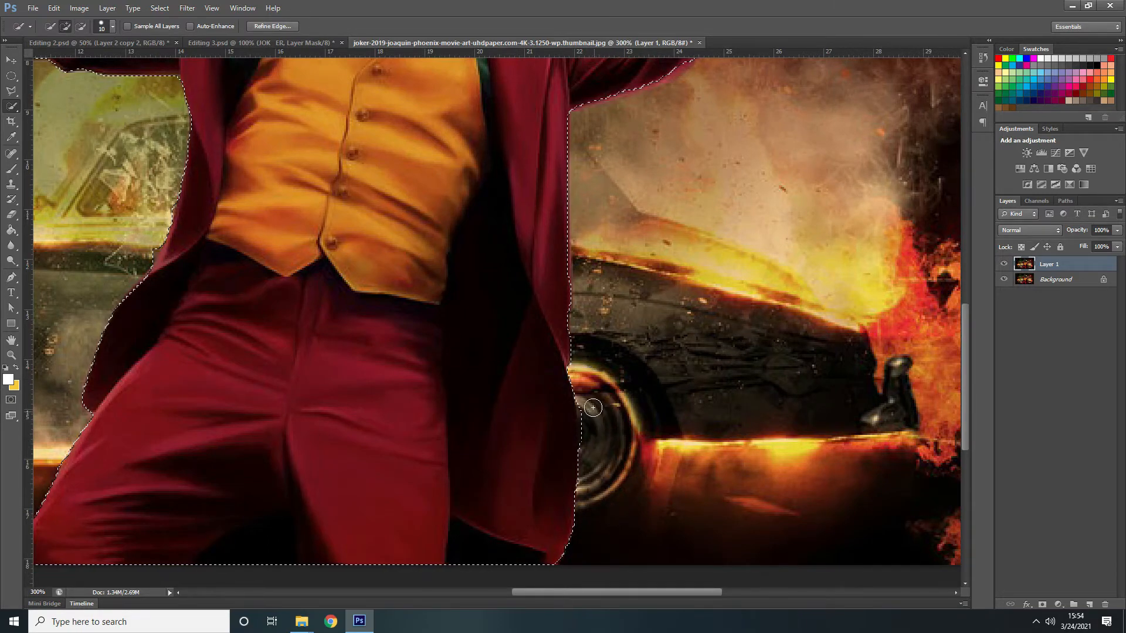
key("alt")
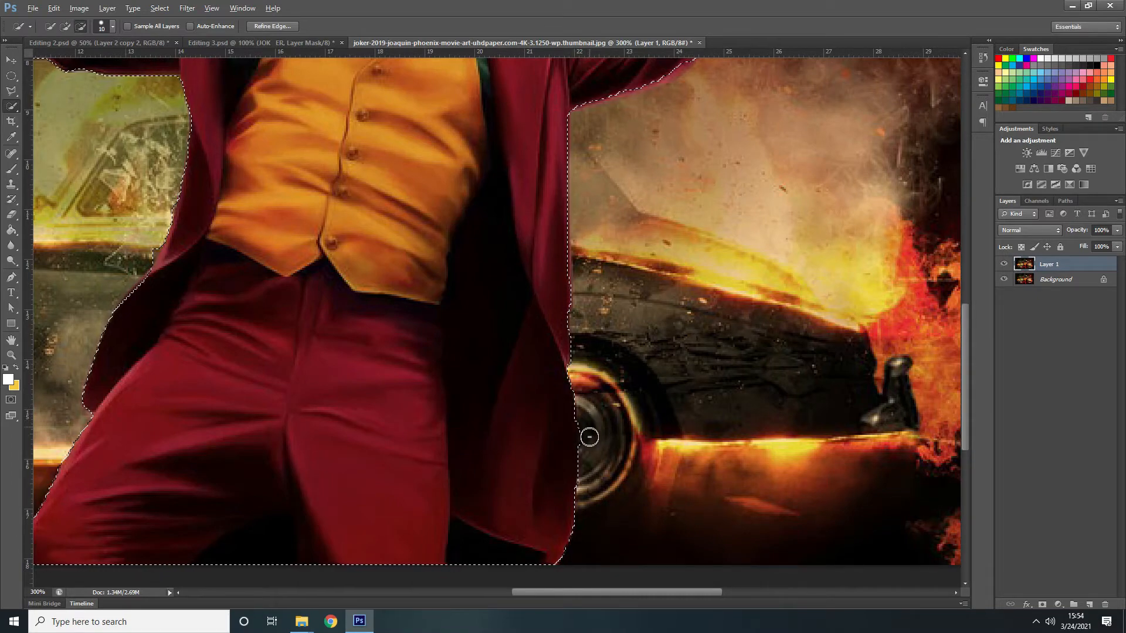
Step: Clean up the selection edge along the coat and the underside of the raised arm with a 7 px brush
scroll(622, 373, "up", 3)
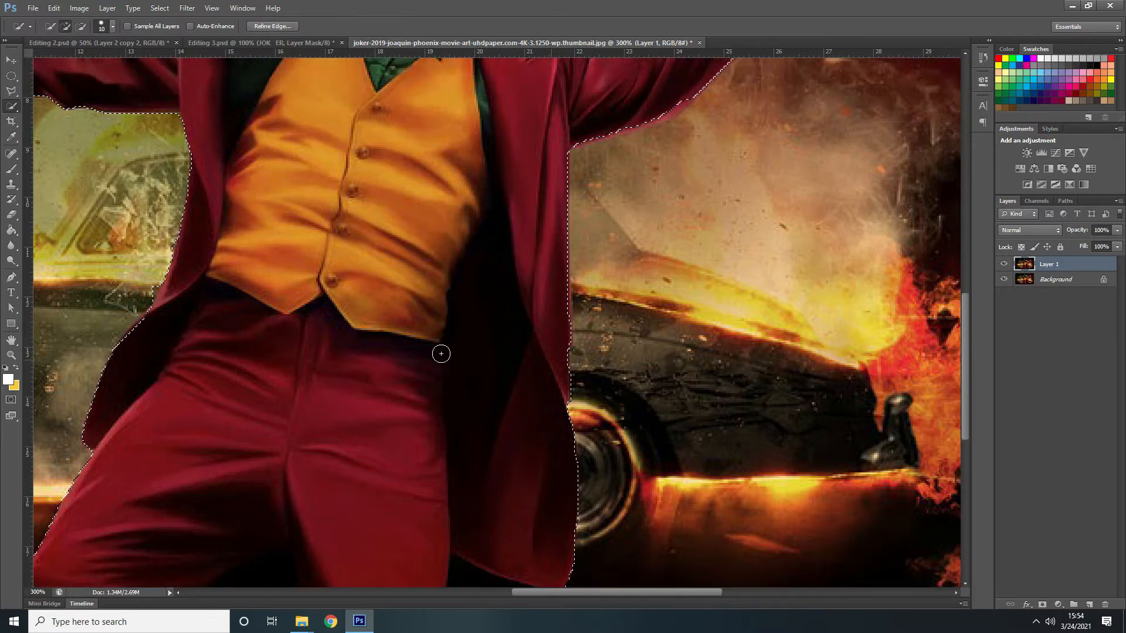
right_click(129, 245, "alt")
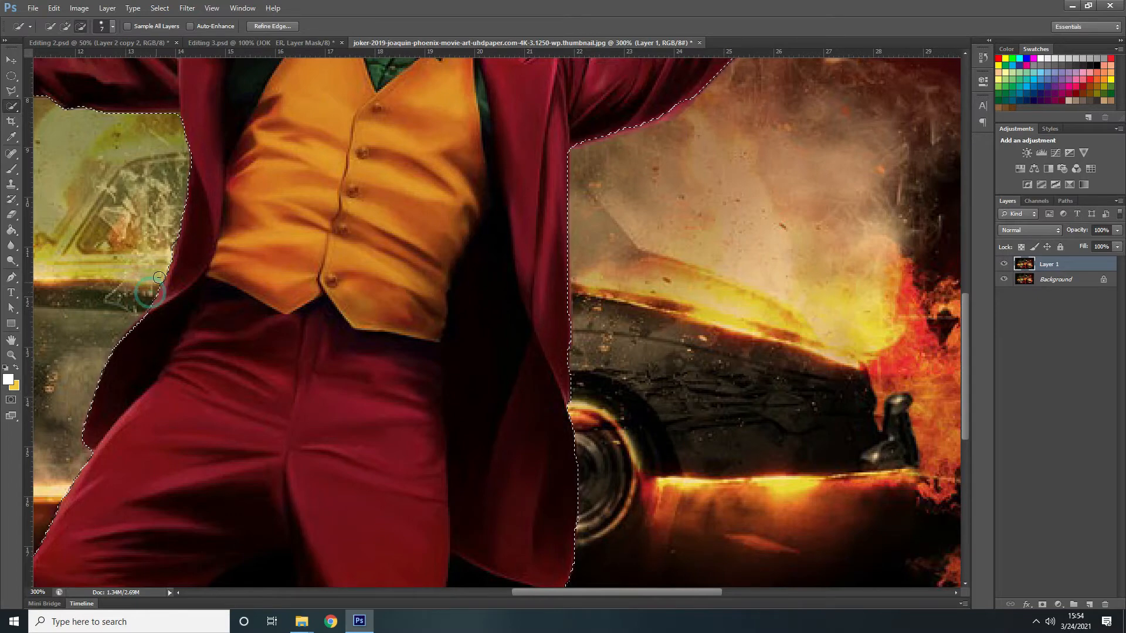
scroll(256, 420, "up", 3)
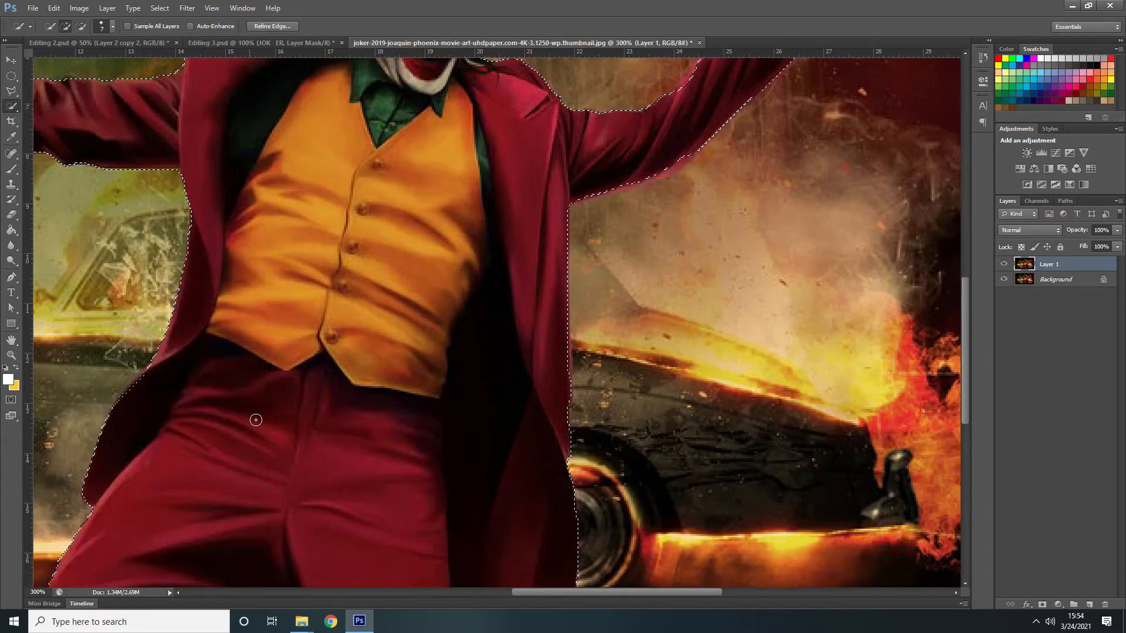
scroll(256, 420, "up", 2)
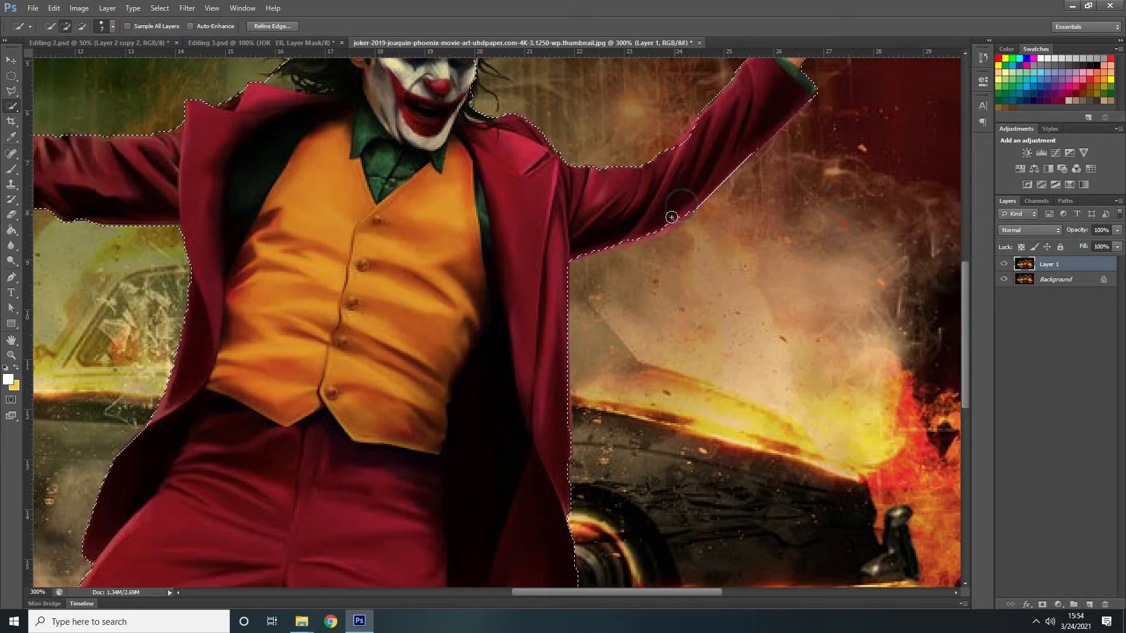
left_click_drag(672, 217, 614, 238)
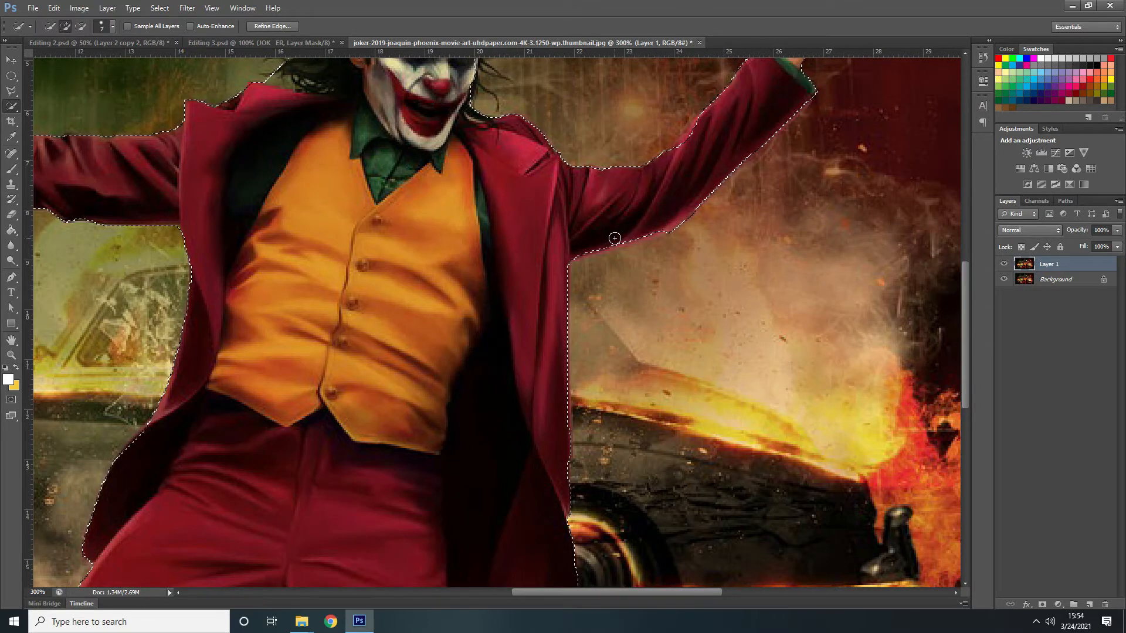
left_click(678, 232, "alt")
Step: Subtract the stray background beside the Joker's hair and collar from the selection with a 4 px Quick Selection brush
scroll(703, 183, "up", 2)
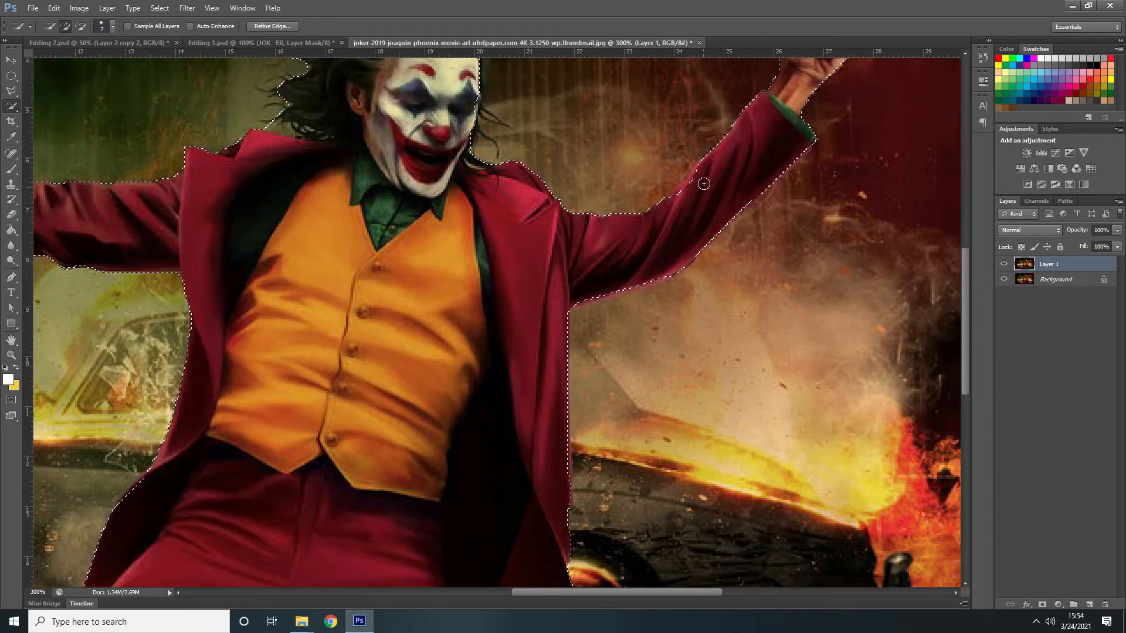
scroll(497, 240, "up", 2)
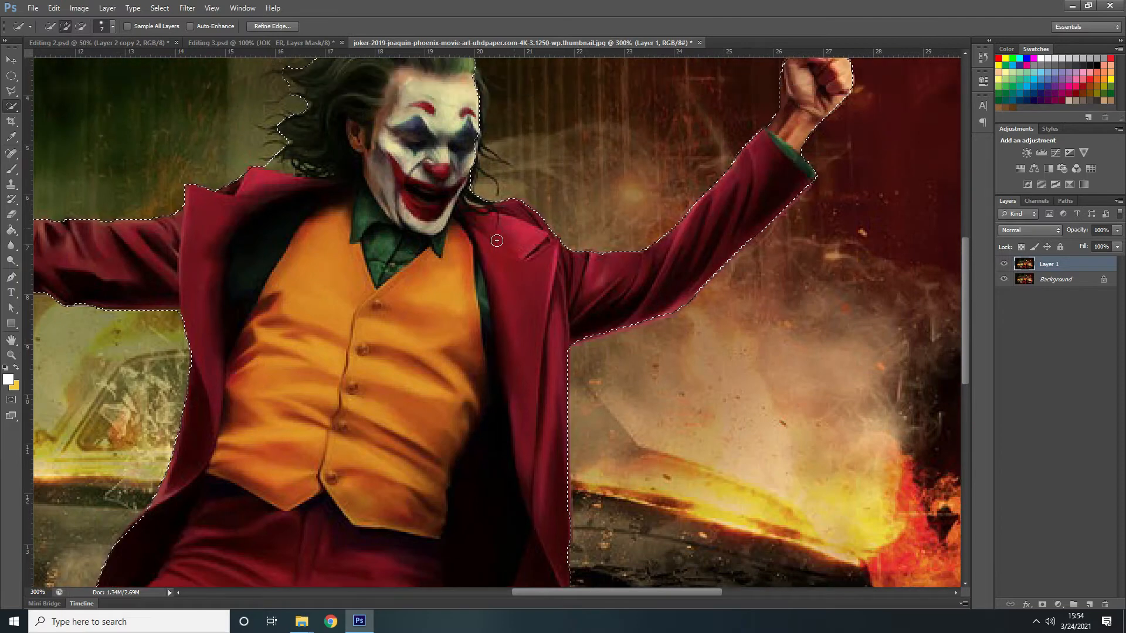
scroll(496, 241, "up", 4)
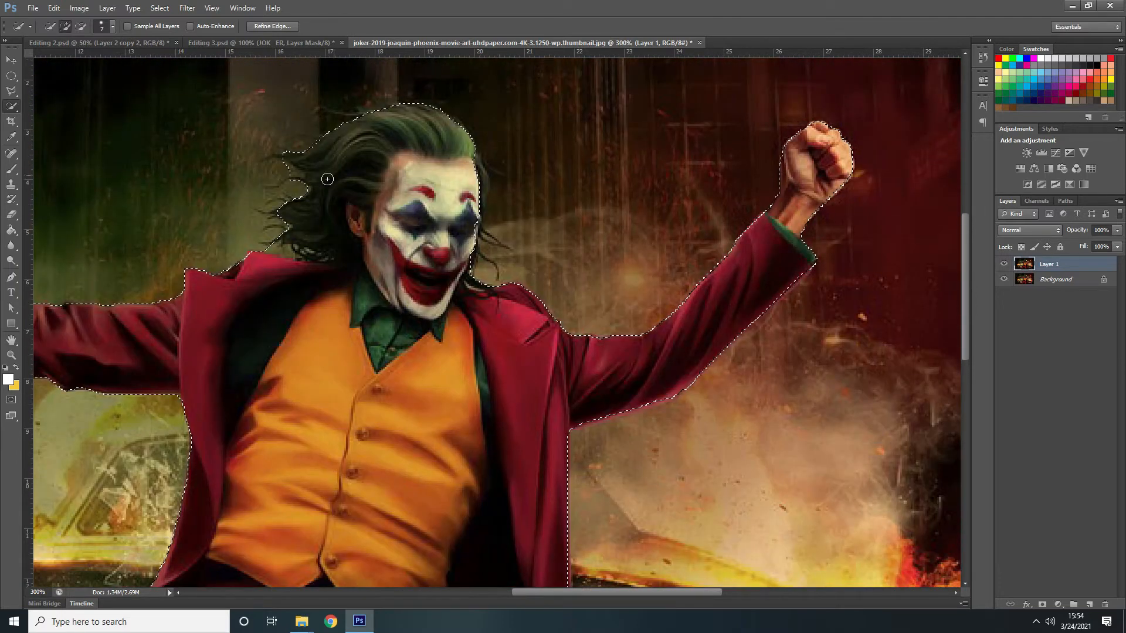
key("alt")
left_click_drag(300, 187, 266, 242)
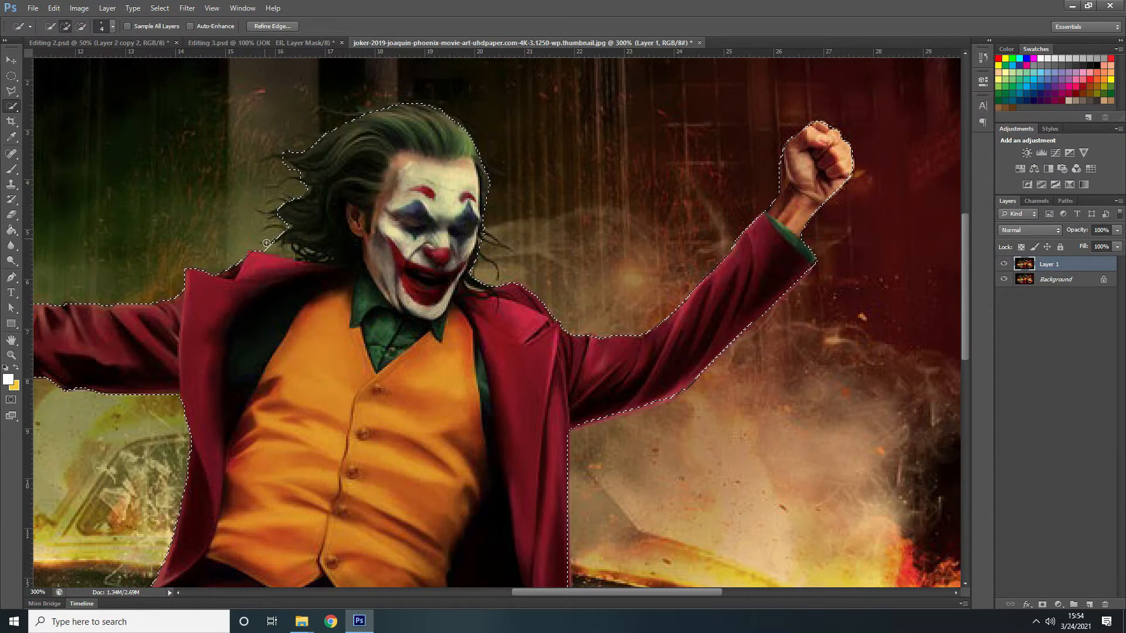
key("alt")
left_click(280, 261)
scroll(490, 294, "down", 2)
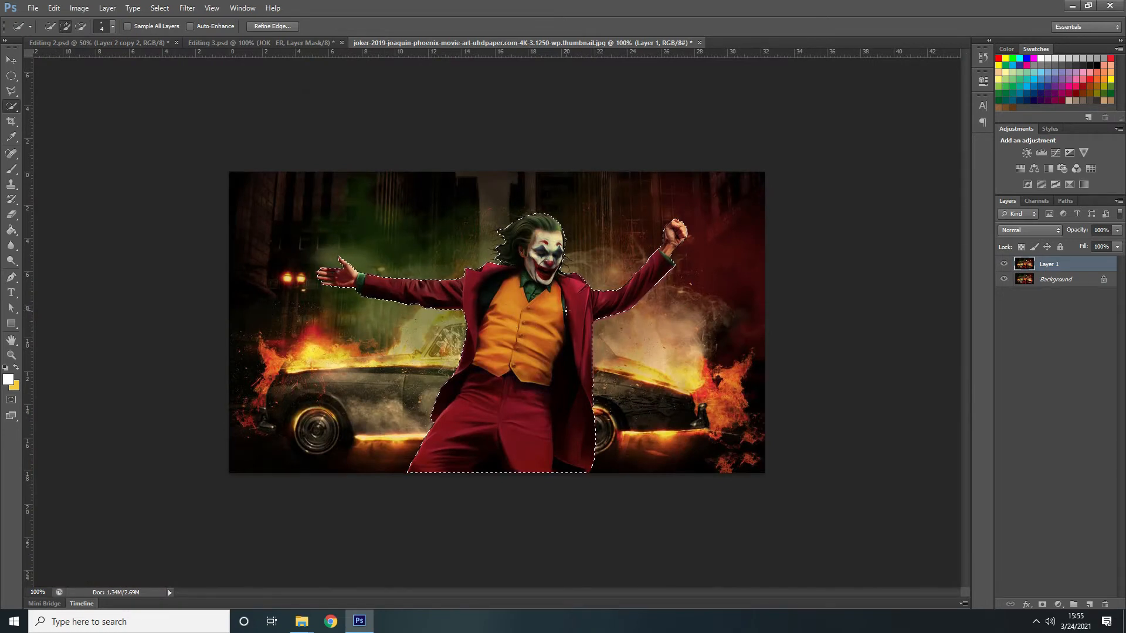
left_click_drag(568, 314, 572, 315)
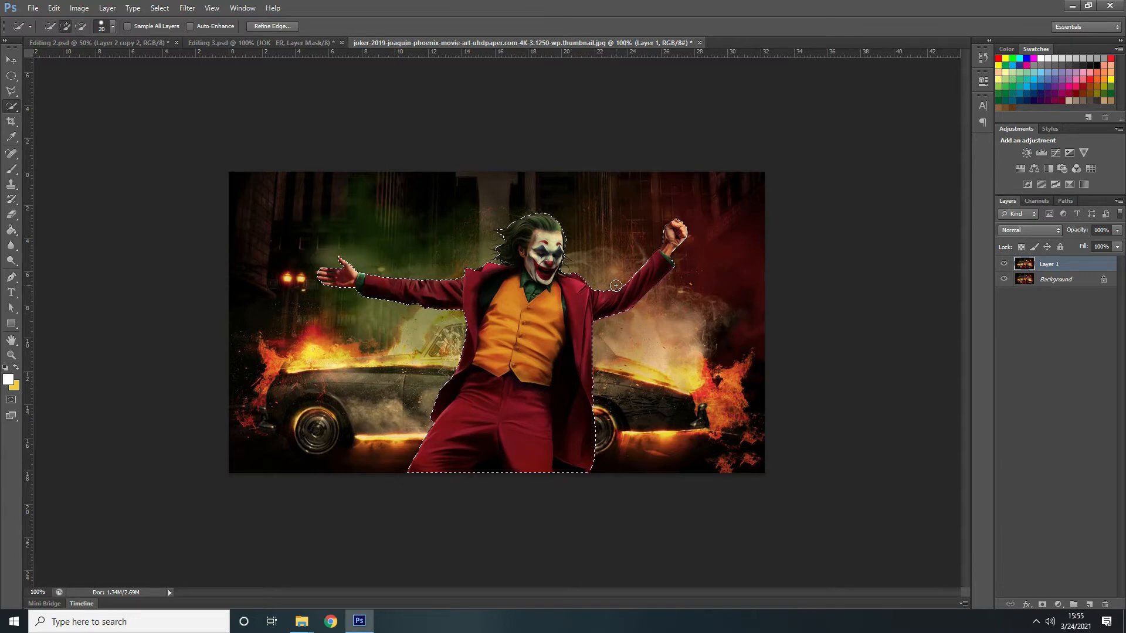
Step: Turn the Joker selection into a layer mask on Layer 1
key("ctrl+plus")
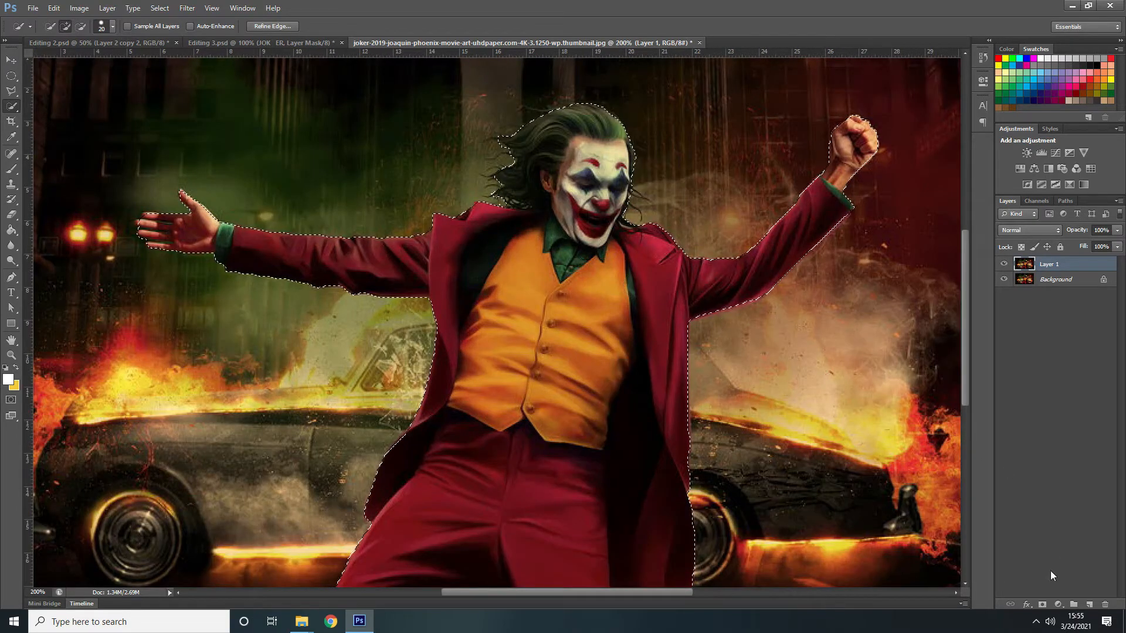
left_click(1042, 606)
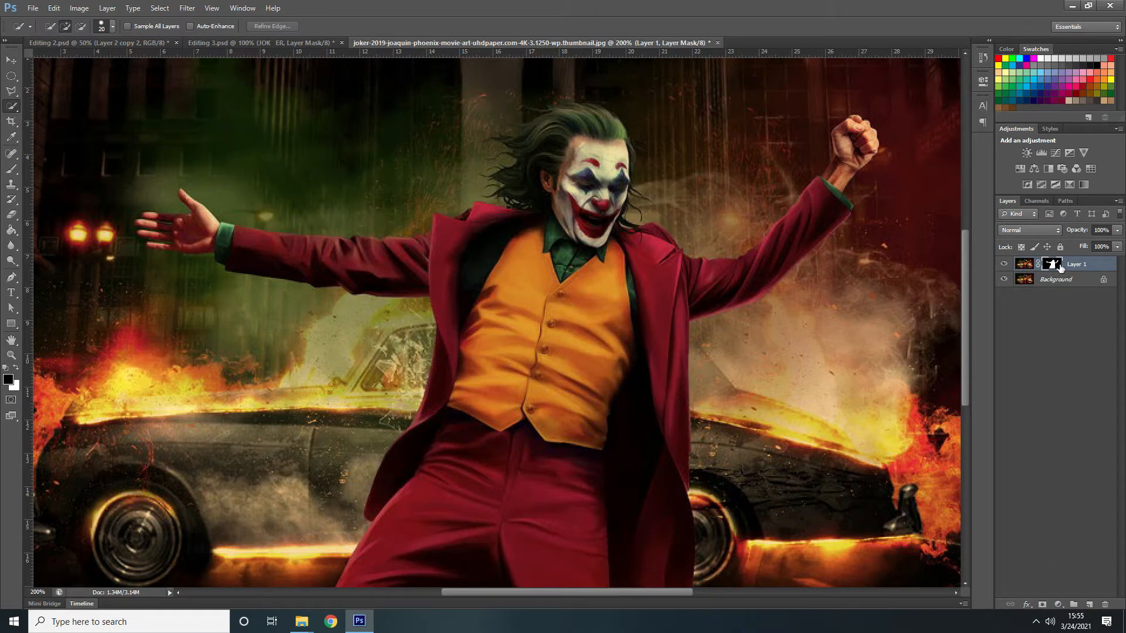
left_click(11, 60)
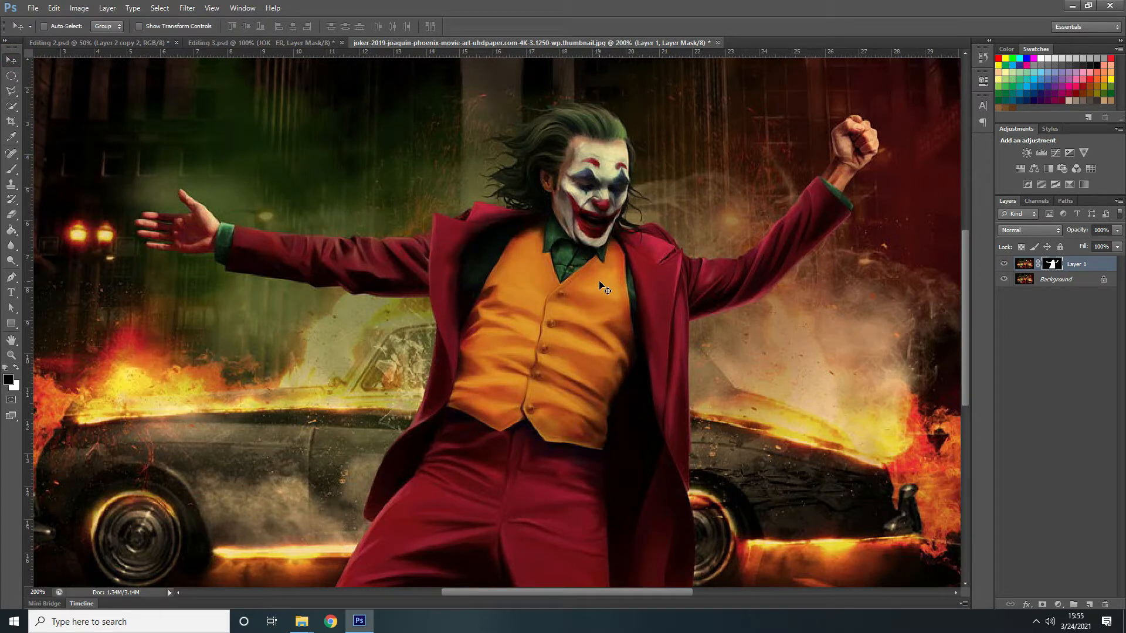
key("ctrl+minus")
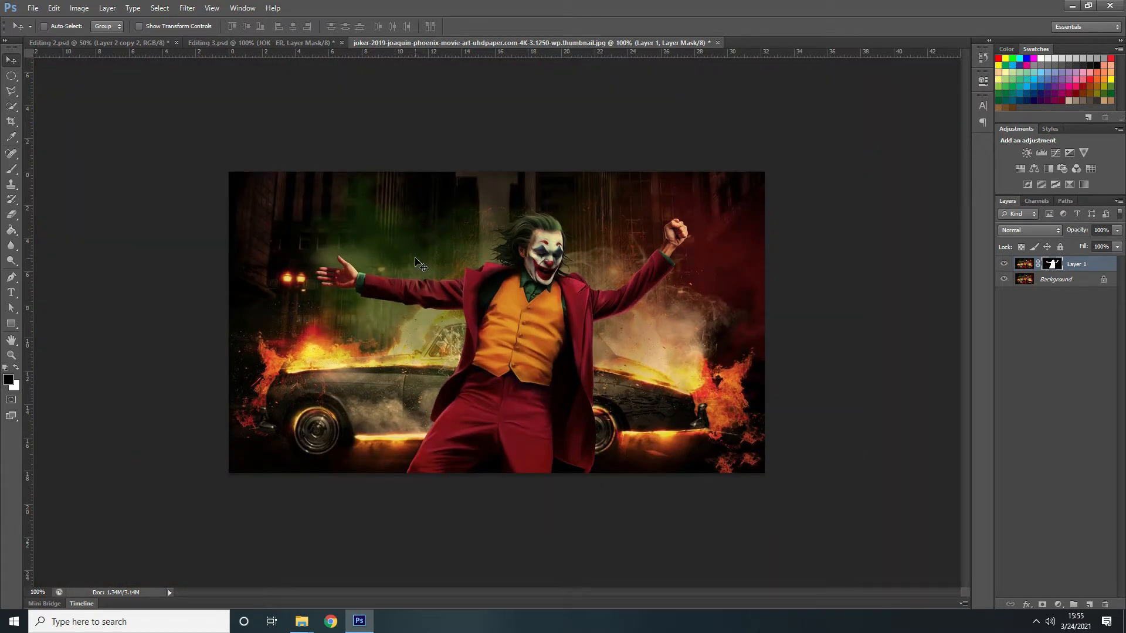
Step: Check which font the JOKER title uses in the finished Editing 3.psd document
left_click(273, 44)
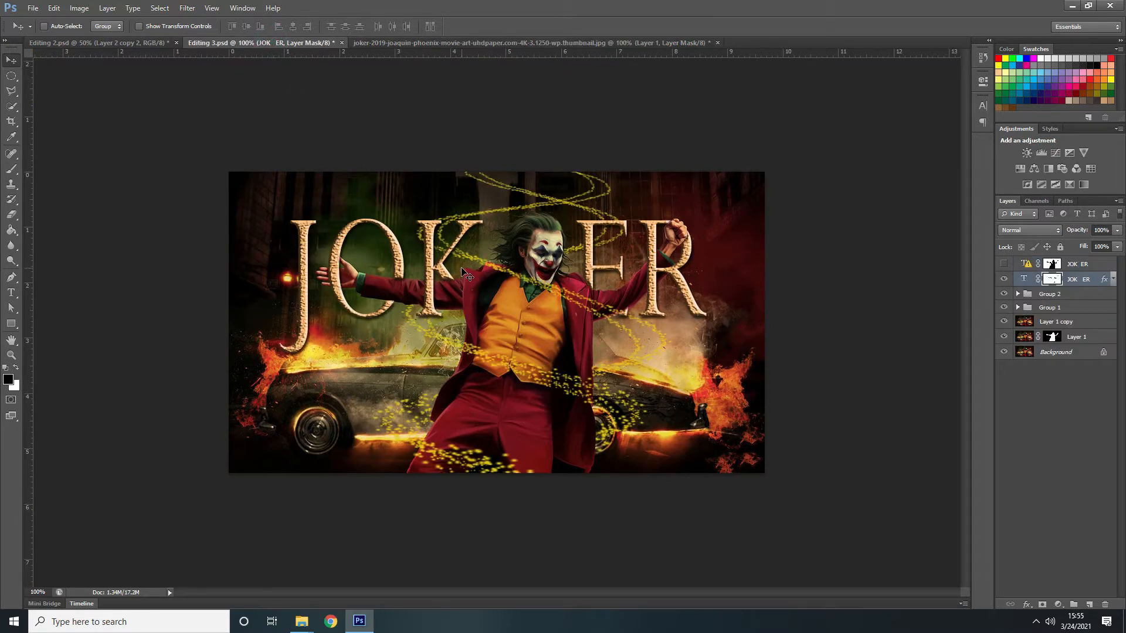
left_click(983, 106)
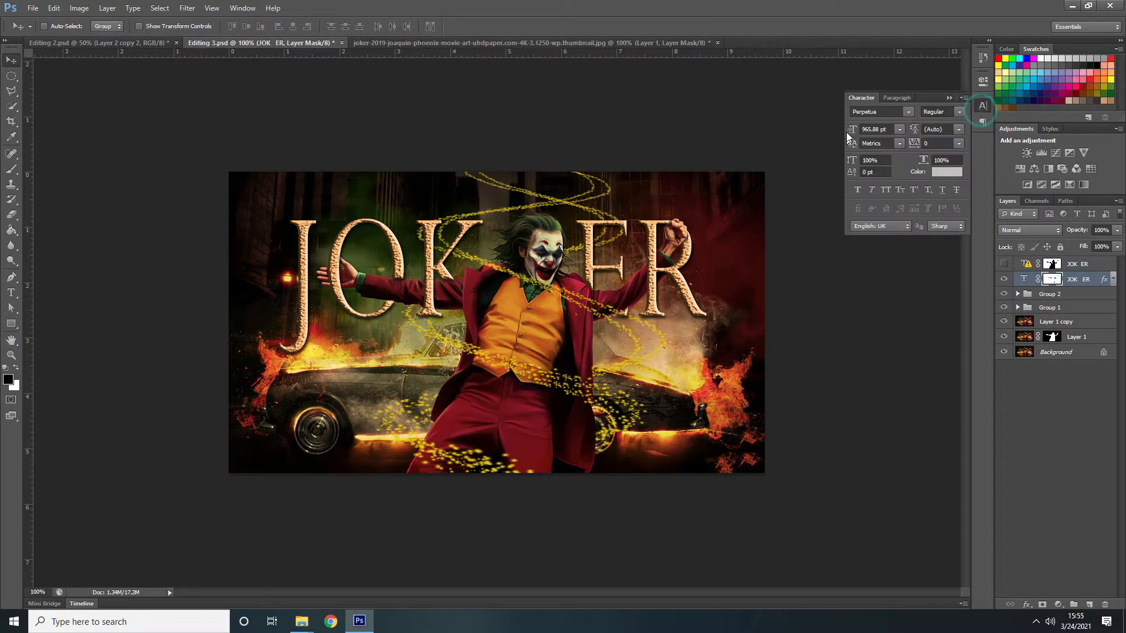
left_click(887, 113)
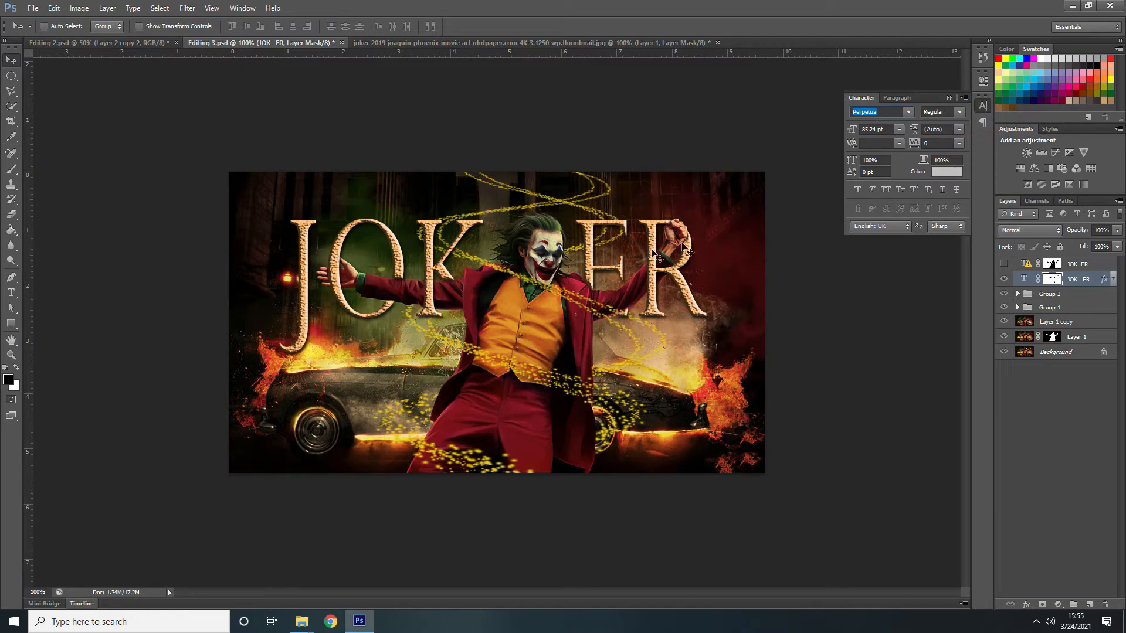
left_click(950, 99)
Step: Add the text JOKER in Perpetua above the Joker's outstretched arm in the joker image and set its size to 72 pt
left_click(488, 44)
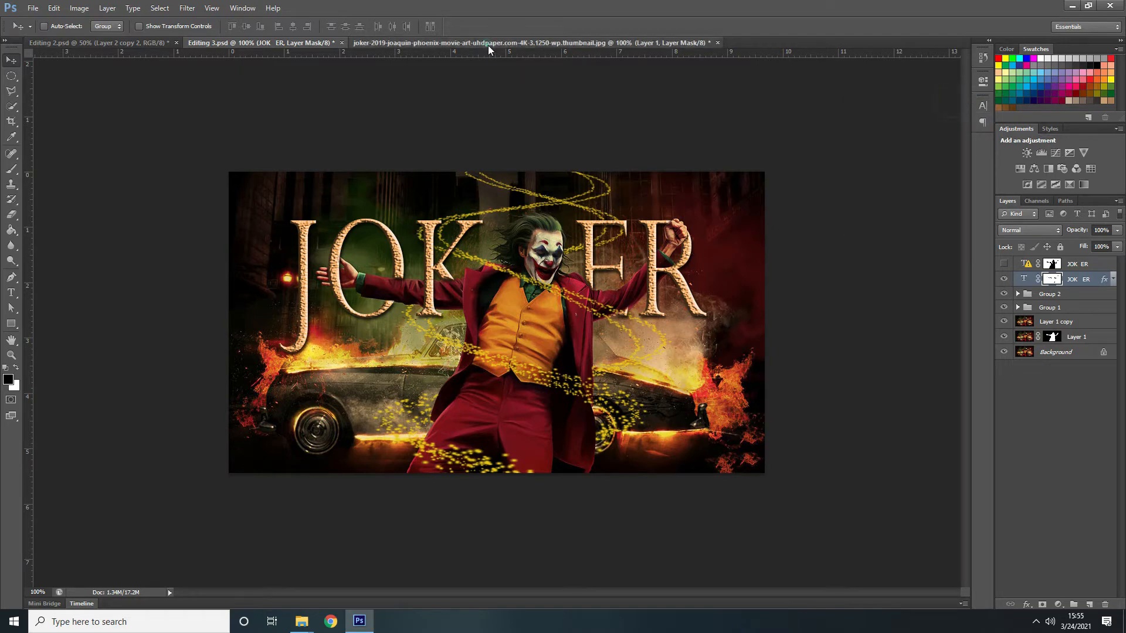
key("t")
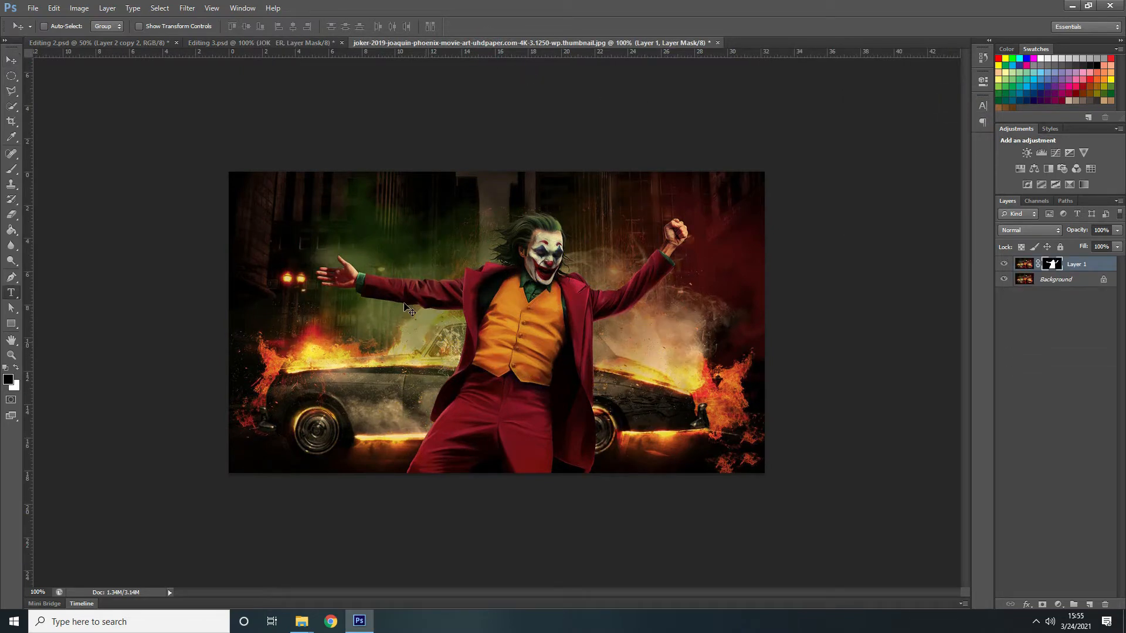
left_click(406, 263)
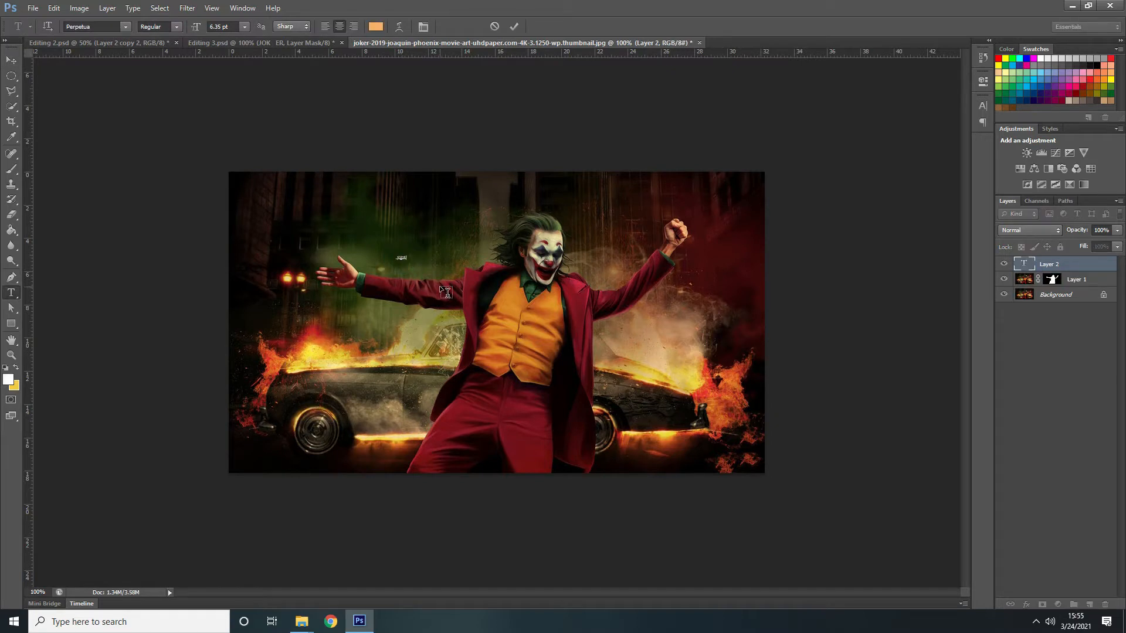
left_click(513, 26)
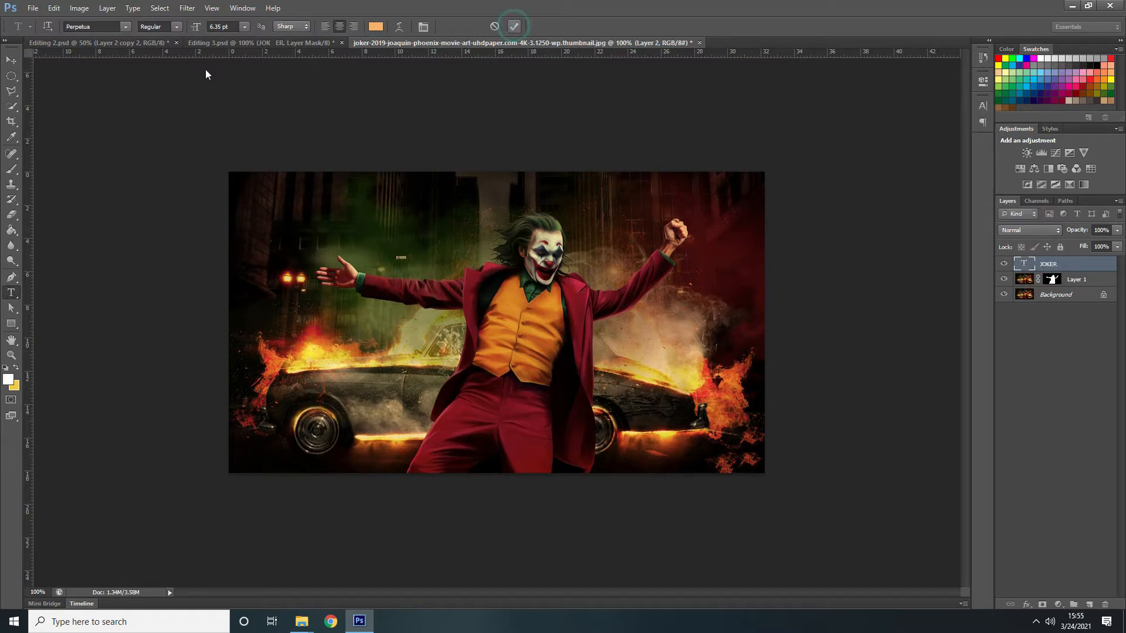
left_click(11, 60)
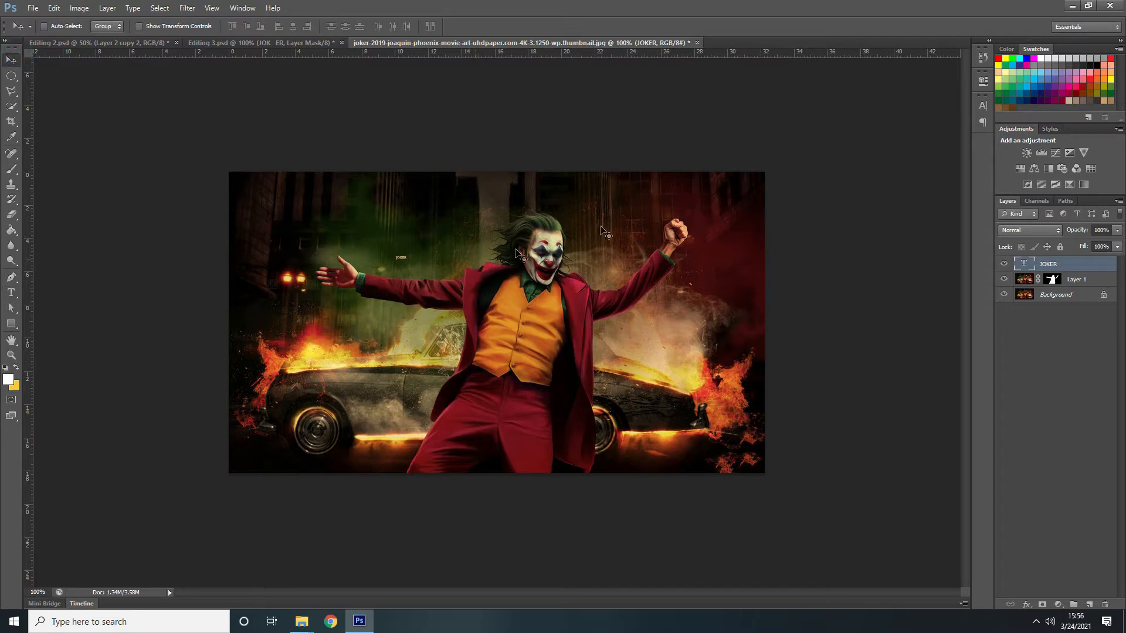
left_click(984, 104)
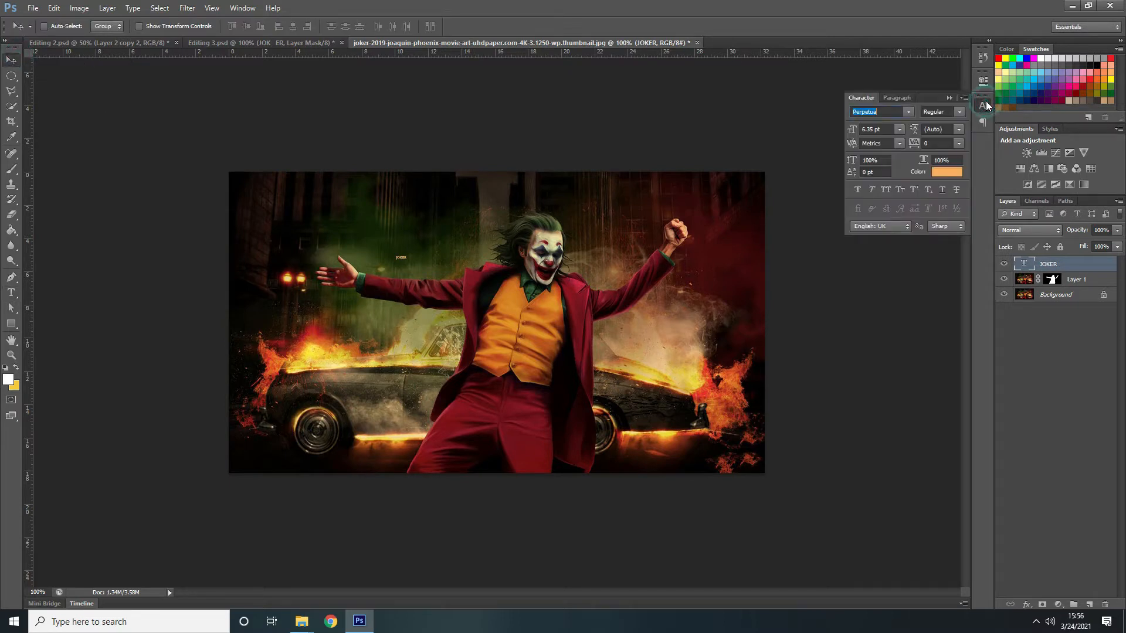
left_click(899, 130)
left_click(888, 329)
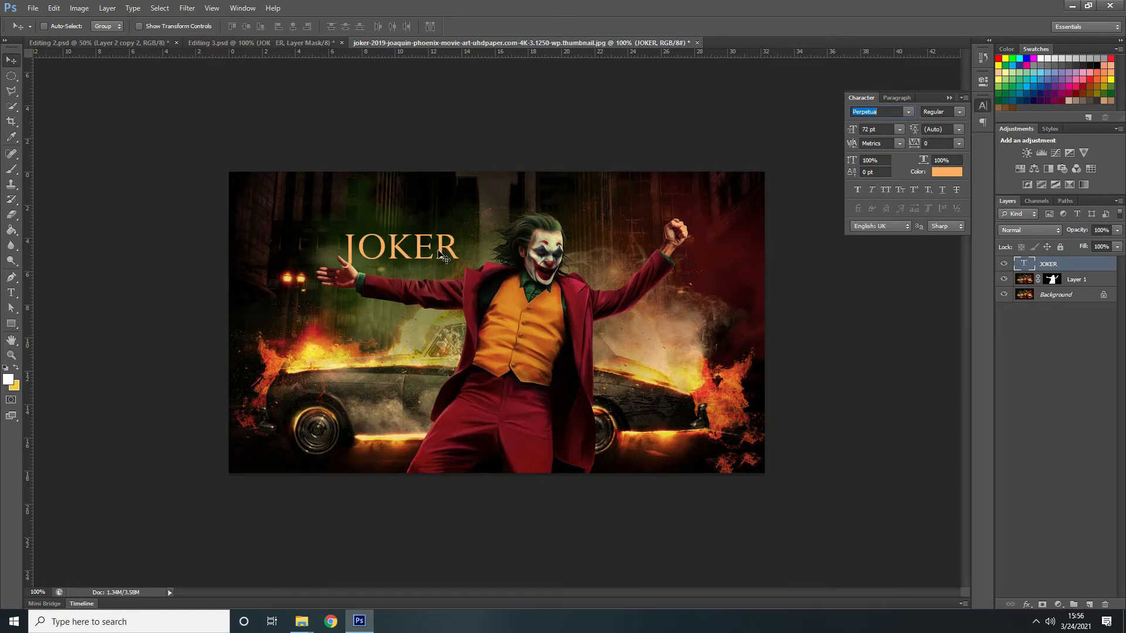
Step: Stretch the JOKER text across the figure to about 336% width and 413% height with Free Transform
key("ctrl+t")
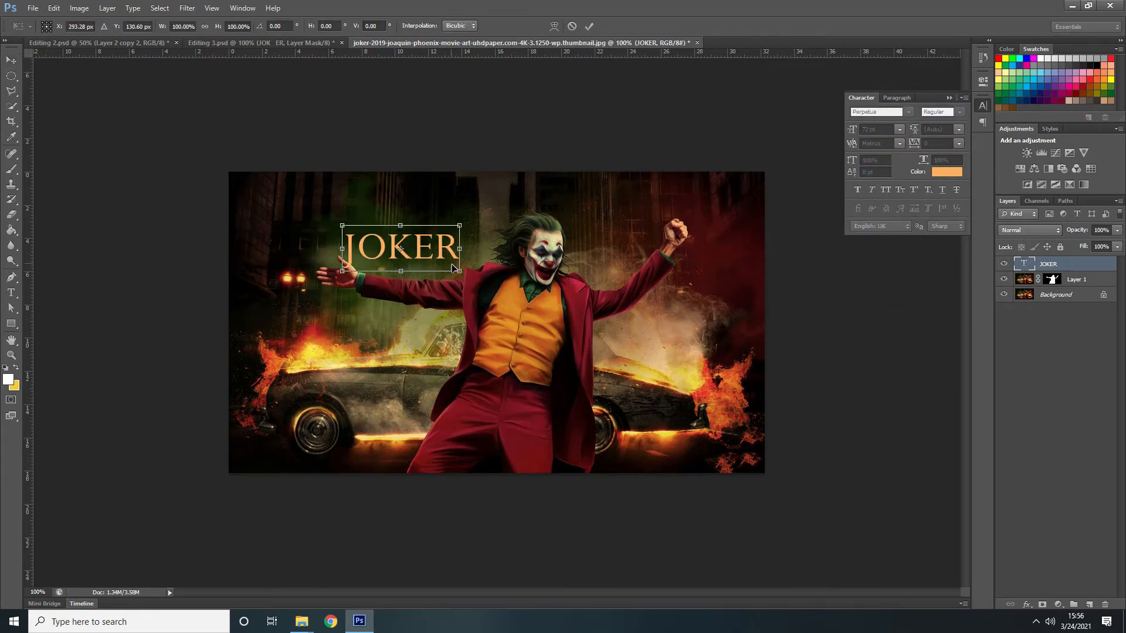
left_click_drag(461, 273, 687, 360)
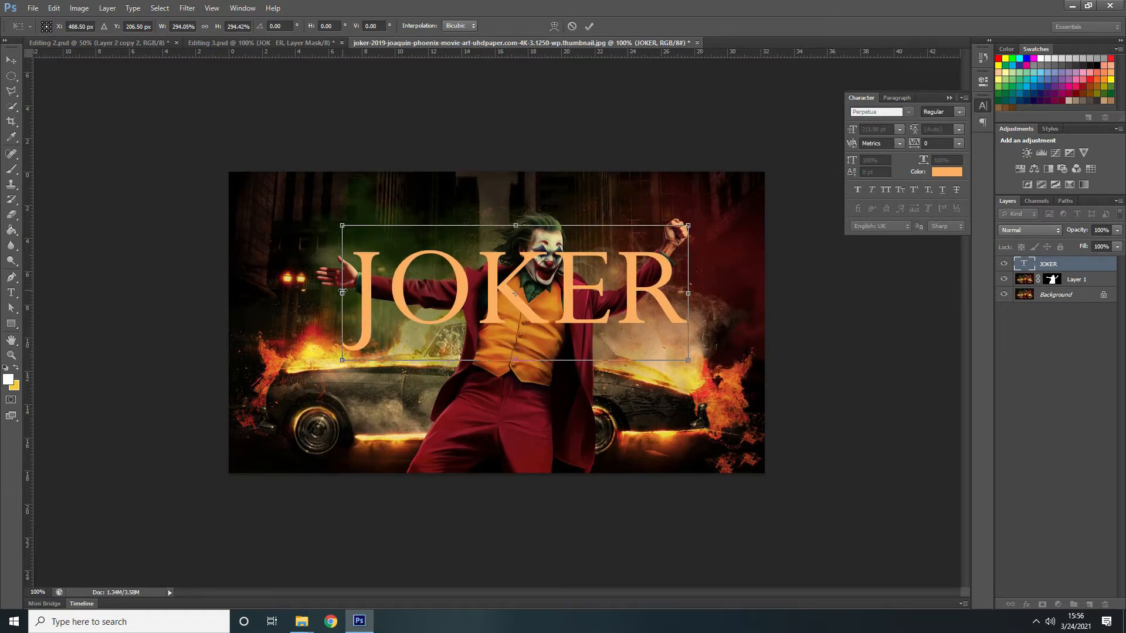
left_click_drag(342, 291, 300, 293)
left_click_drag(496, 225, 495, 187)
left_click_drag(495, 361, 495, 377)
left_click_drag(687, 284, 696, 284)
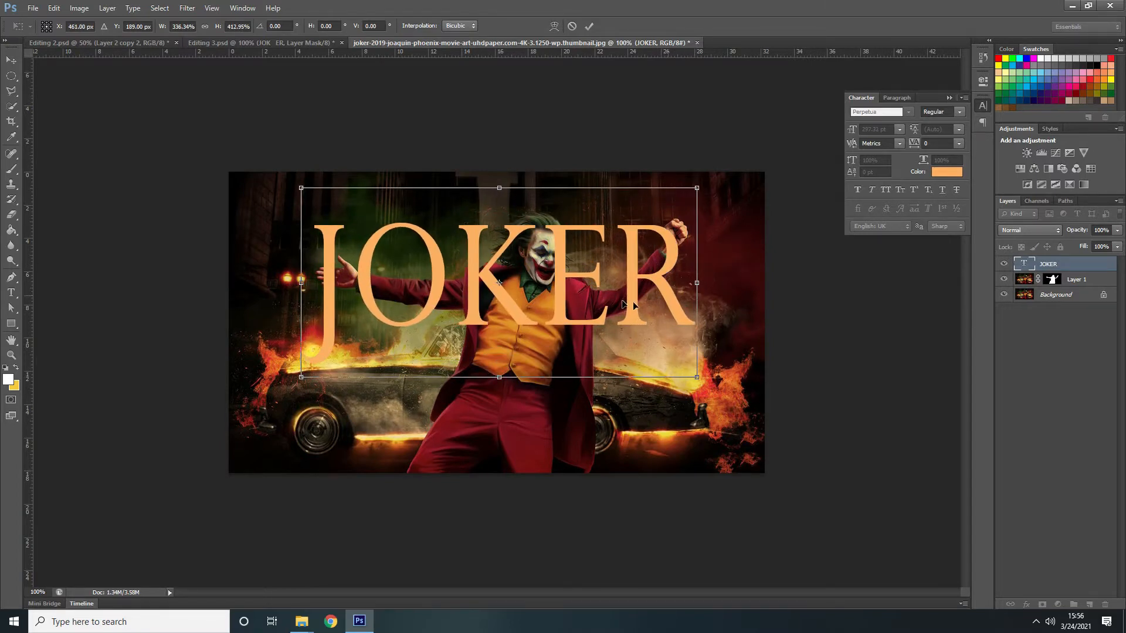
key("Return")
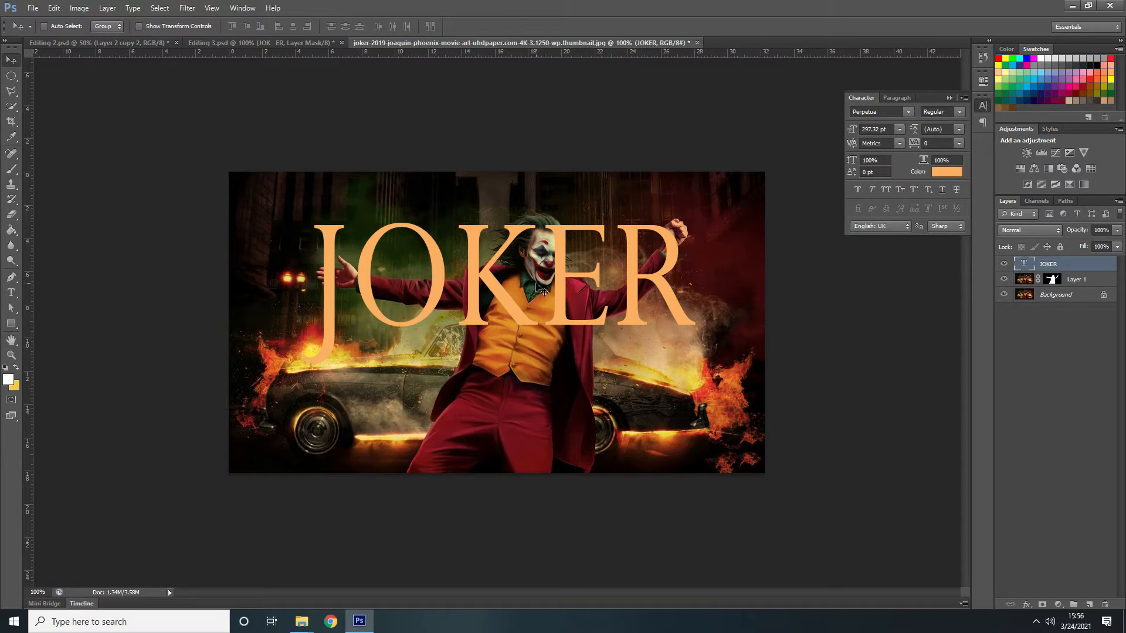
Step: Insert spaces between the K and E of JOKER to leave a gap for the Joker's head, and shift the text slightly right
key("t")
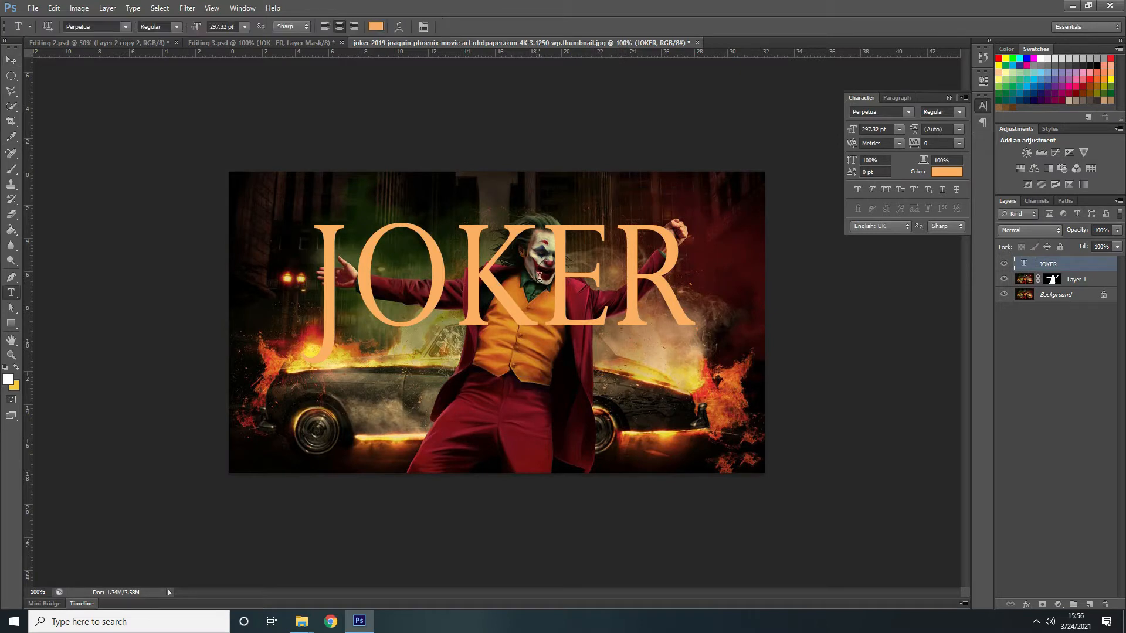
left_click(540, 277)
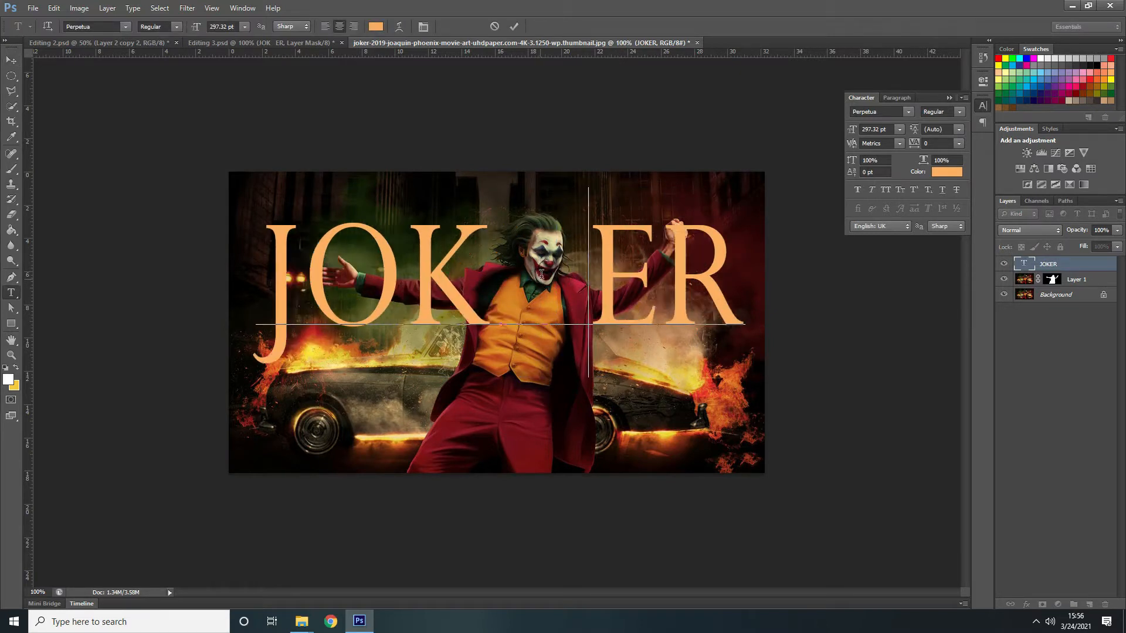
left_click(514, 26)
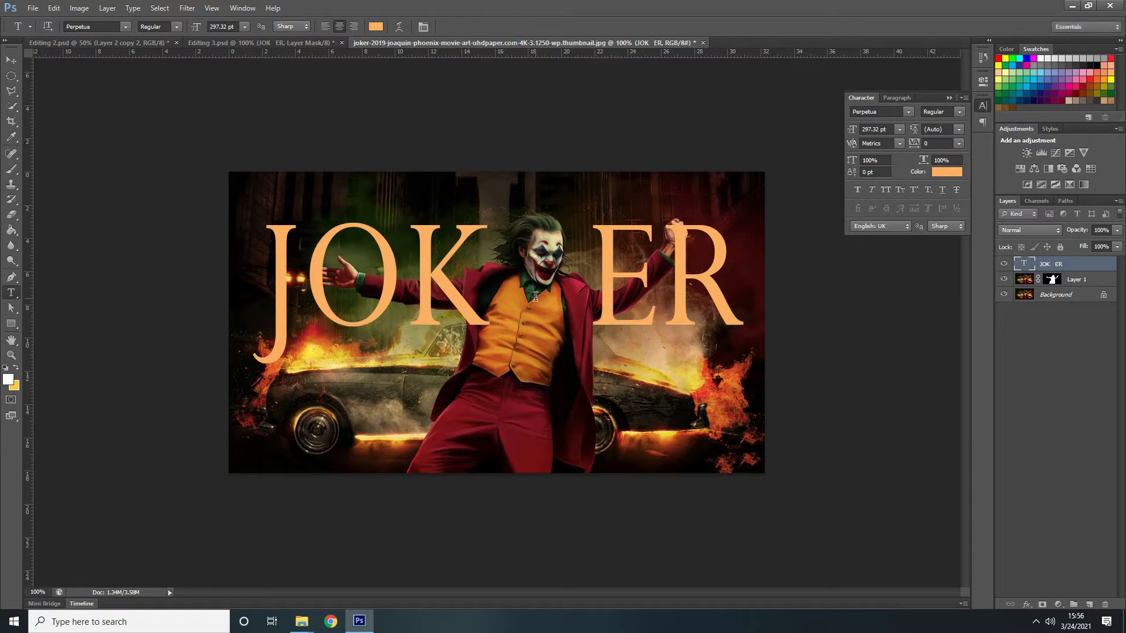
key("v")
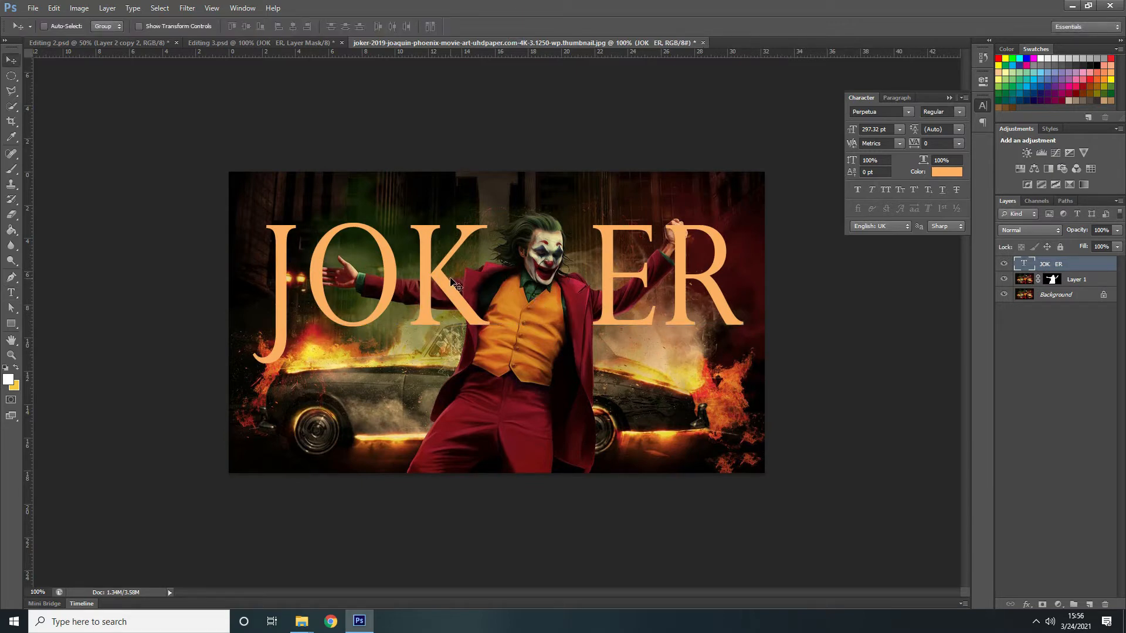
left_click_drag(446, 279, 461, 282)
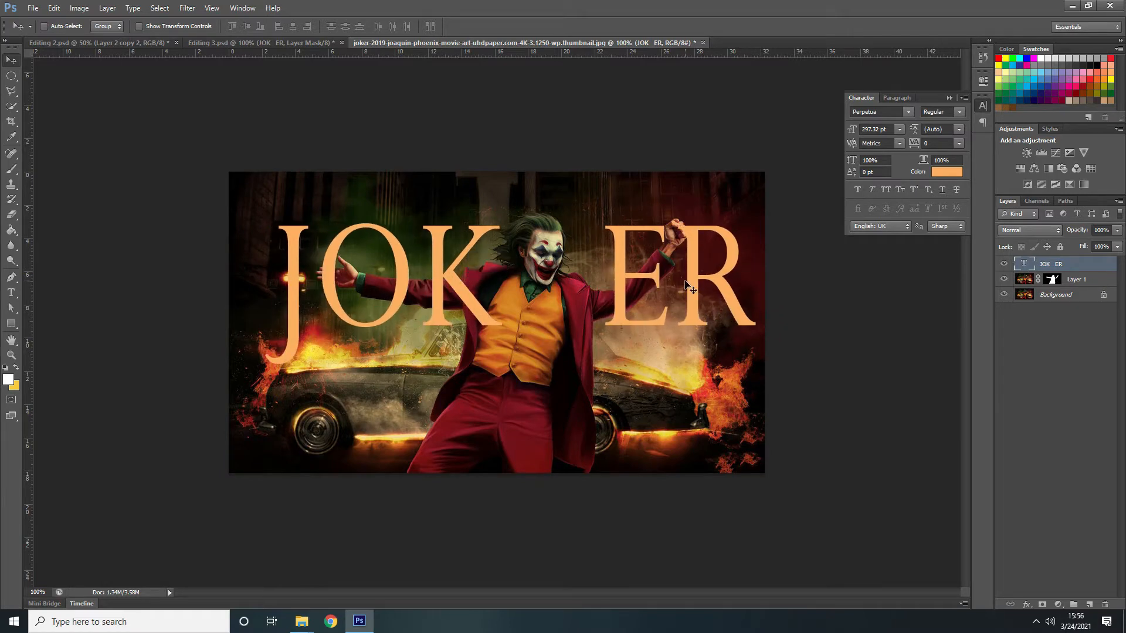
Step: Transform the spaced JOK ER text to about 86% width and 105% height, positioned with its gap around the Joker's head
key("ctrl+t")
left_click_drag(758, 283, 707, 283)
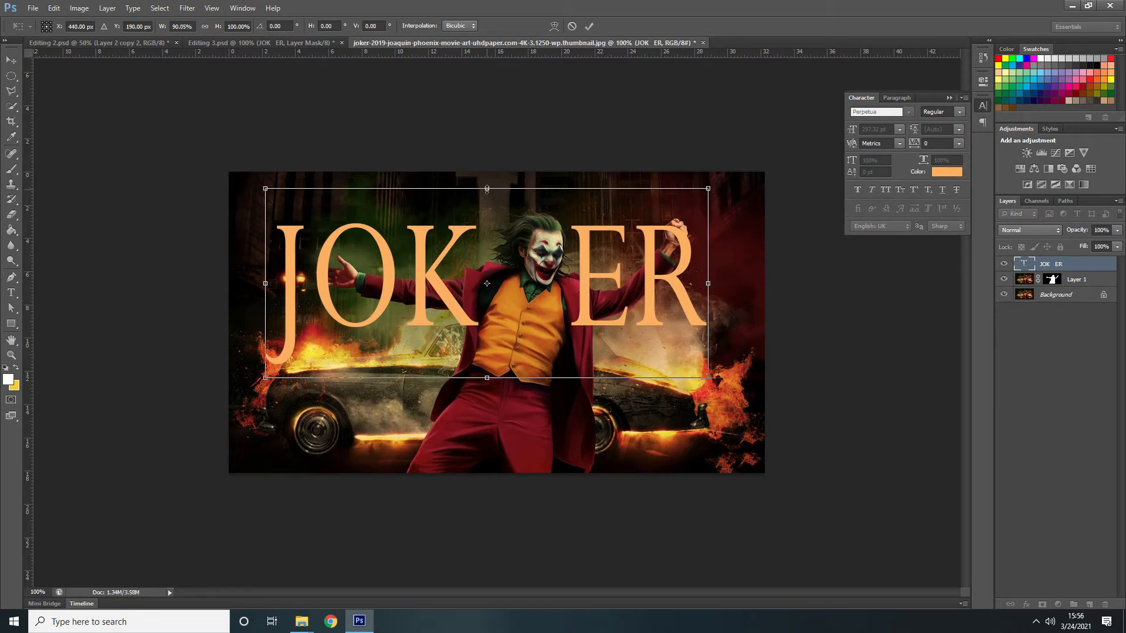
left_click_drag(487, 189, 487, 179)
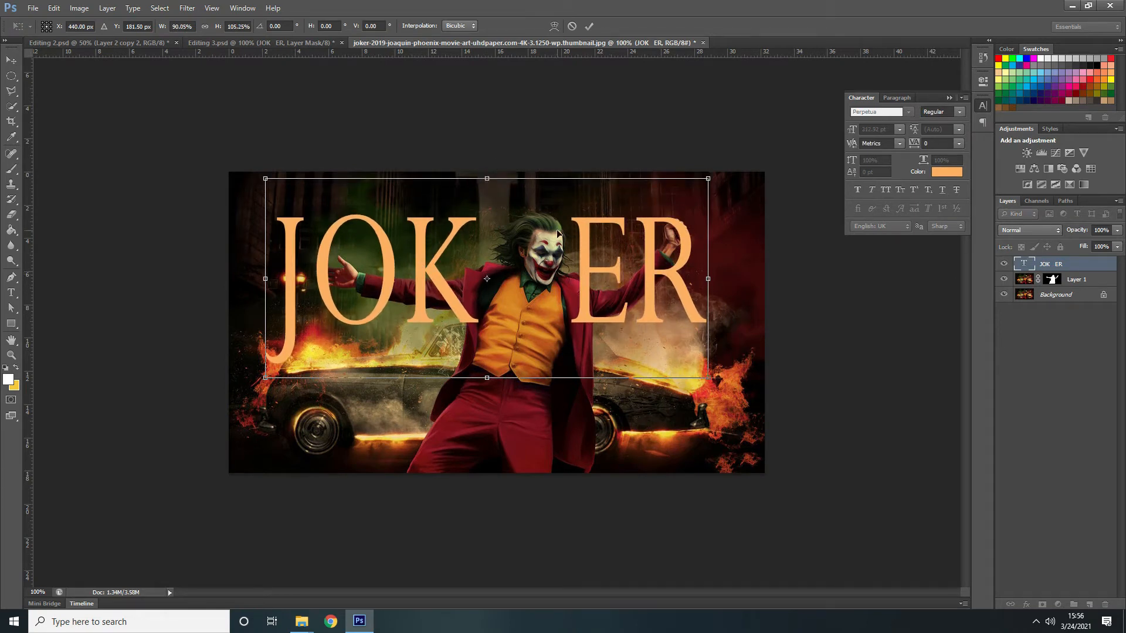
left_click_drag(650, 262, 647, 264)
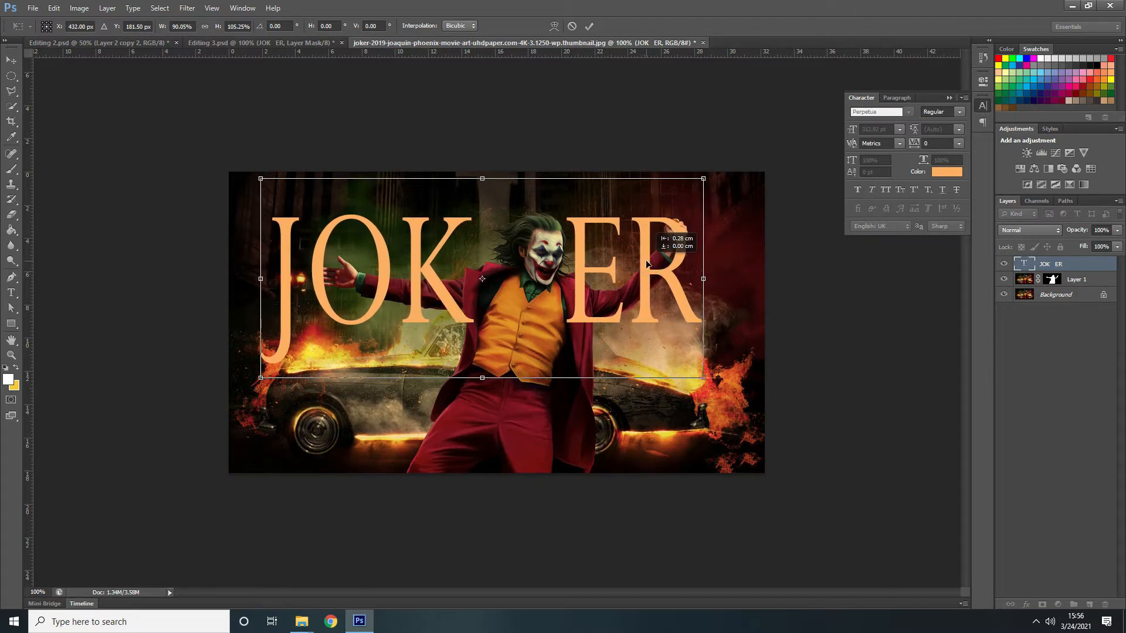
left_click_drag(647, 264, 647, 259)
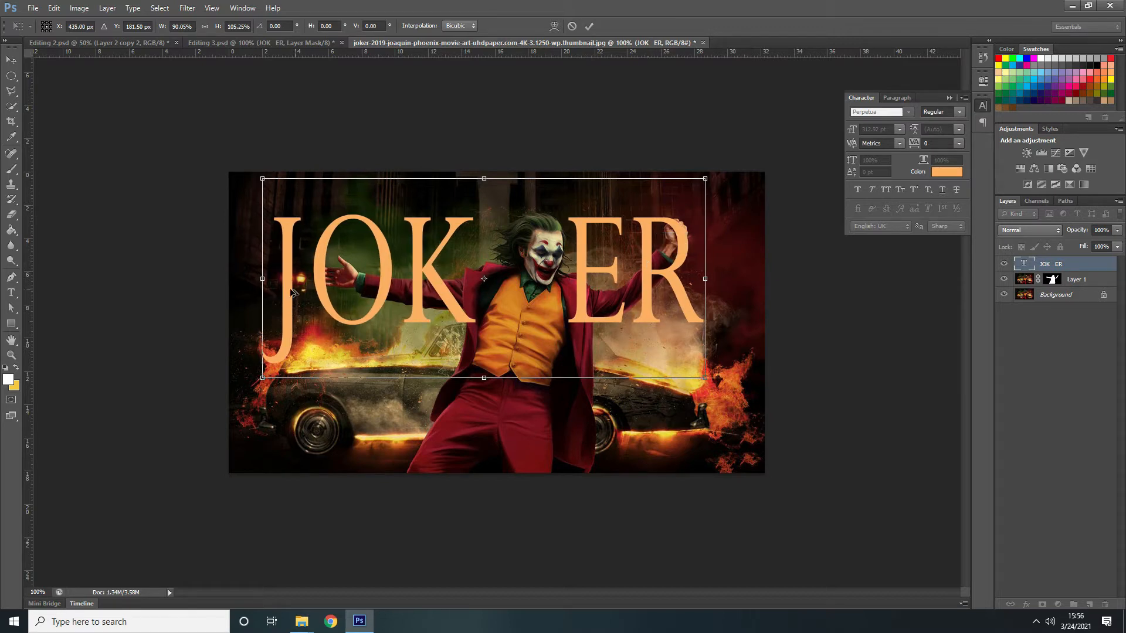
left_click_drag(262, 279, 285, 279)
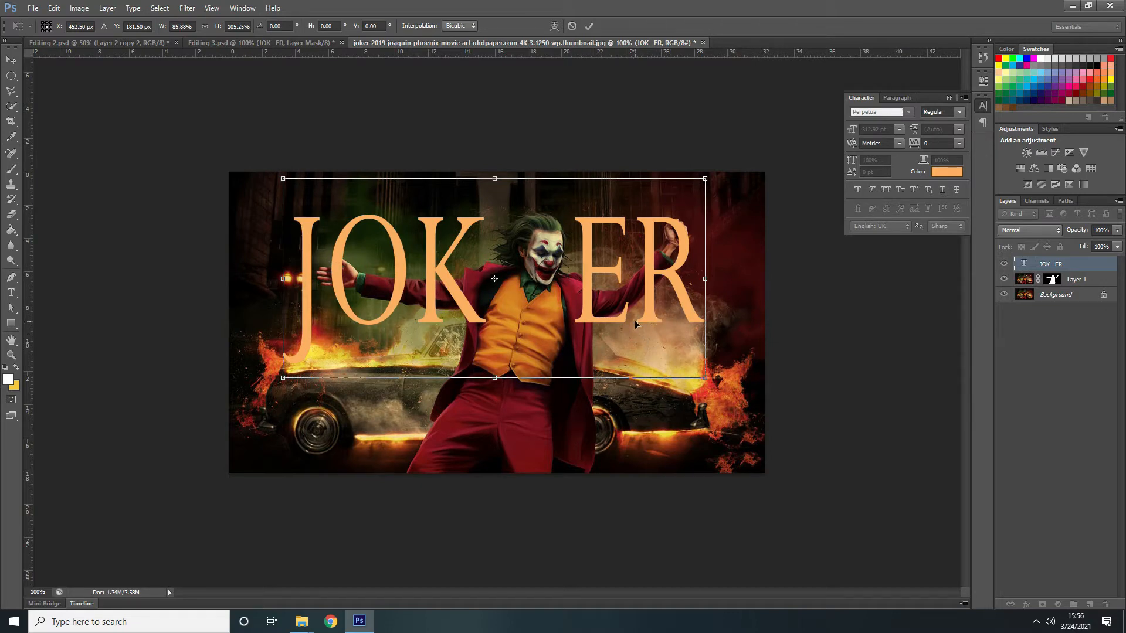
key("Return")
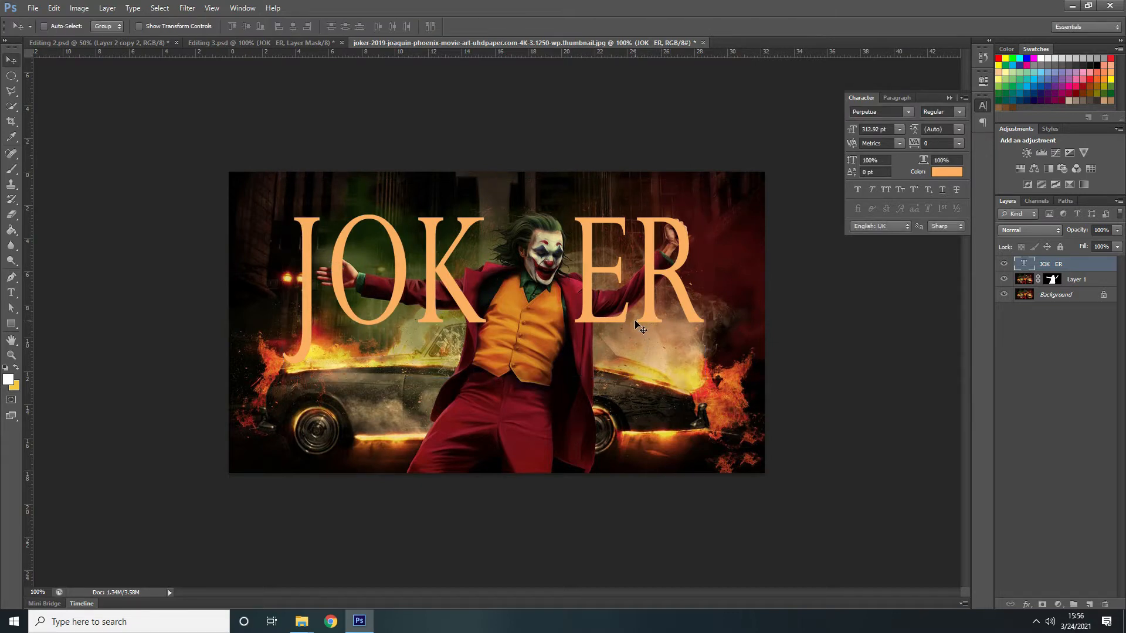
Step: Apply a Bevel & Emboss layer style with Texture to the JOK ER text layer, using Editing 3.psd as the reference
left_click(304, 41)
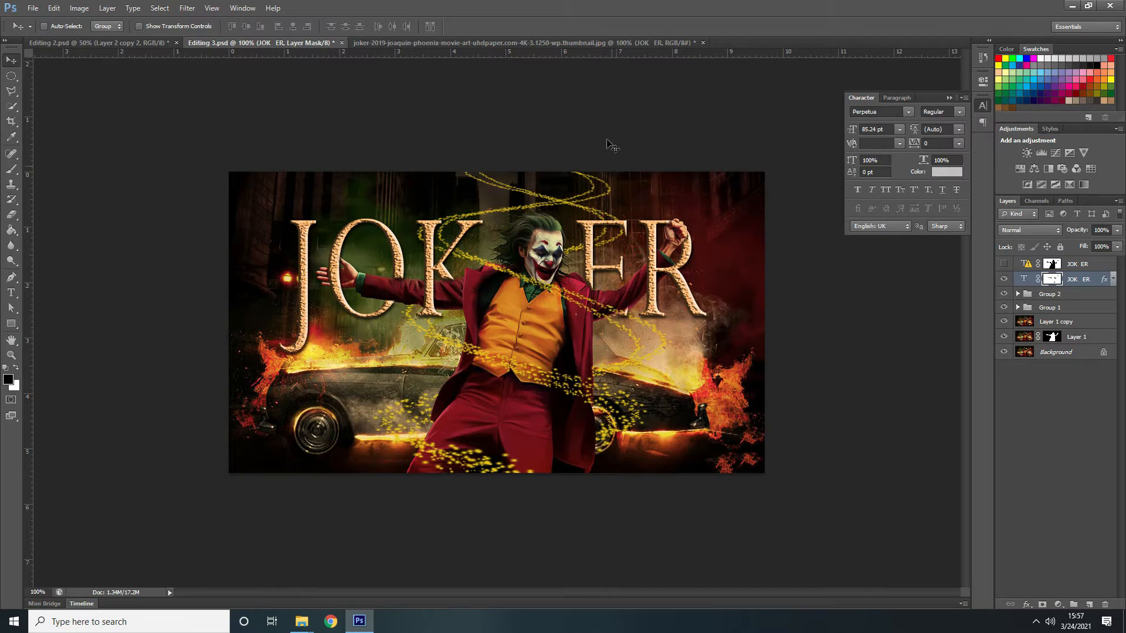
left_click(588, 45)
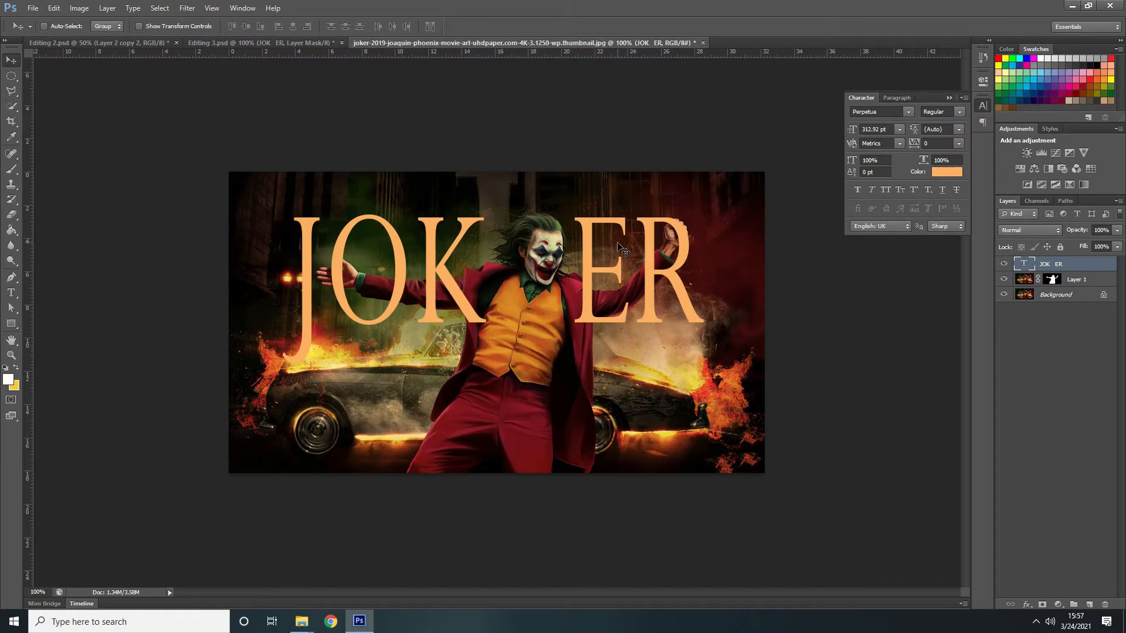
key("ctrl+plus")
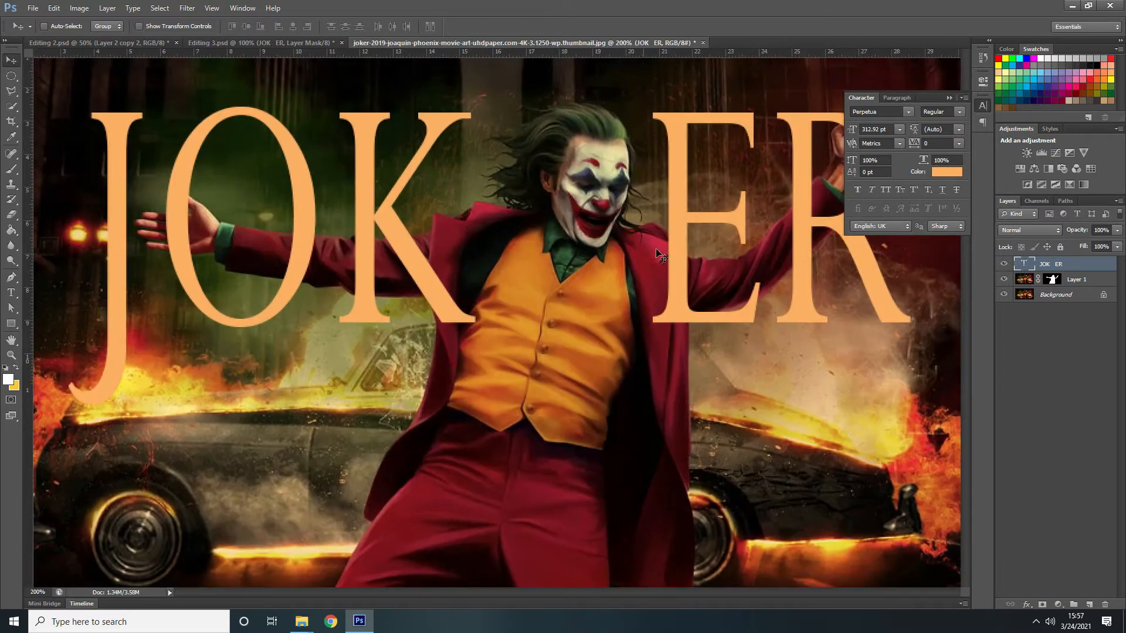
left_click(949, 98)
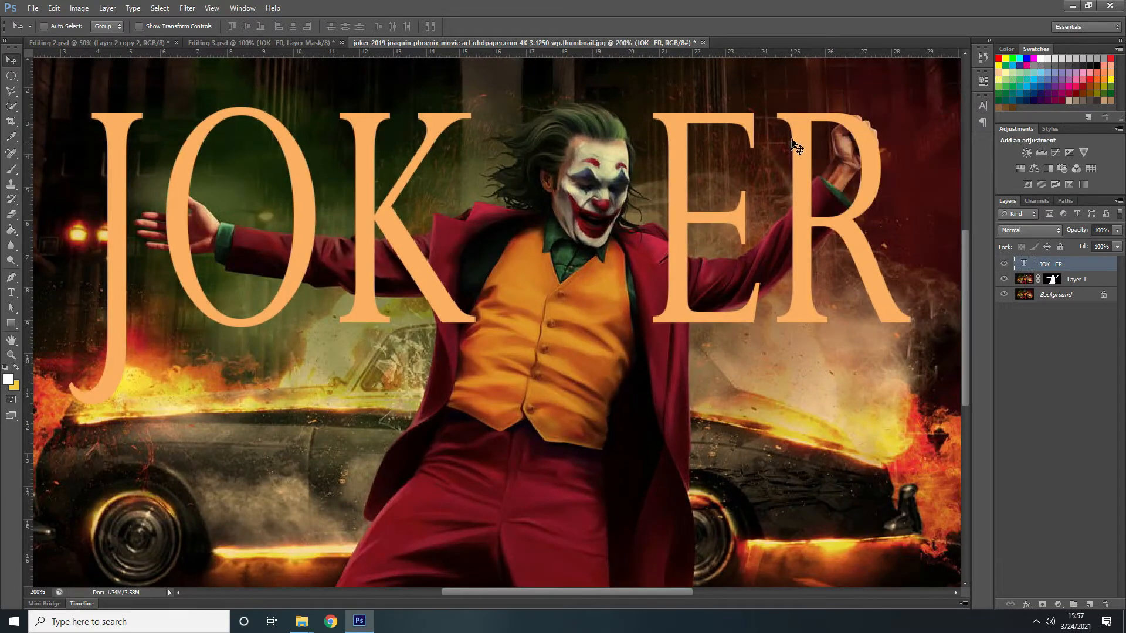
left_click(1026, 604)
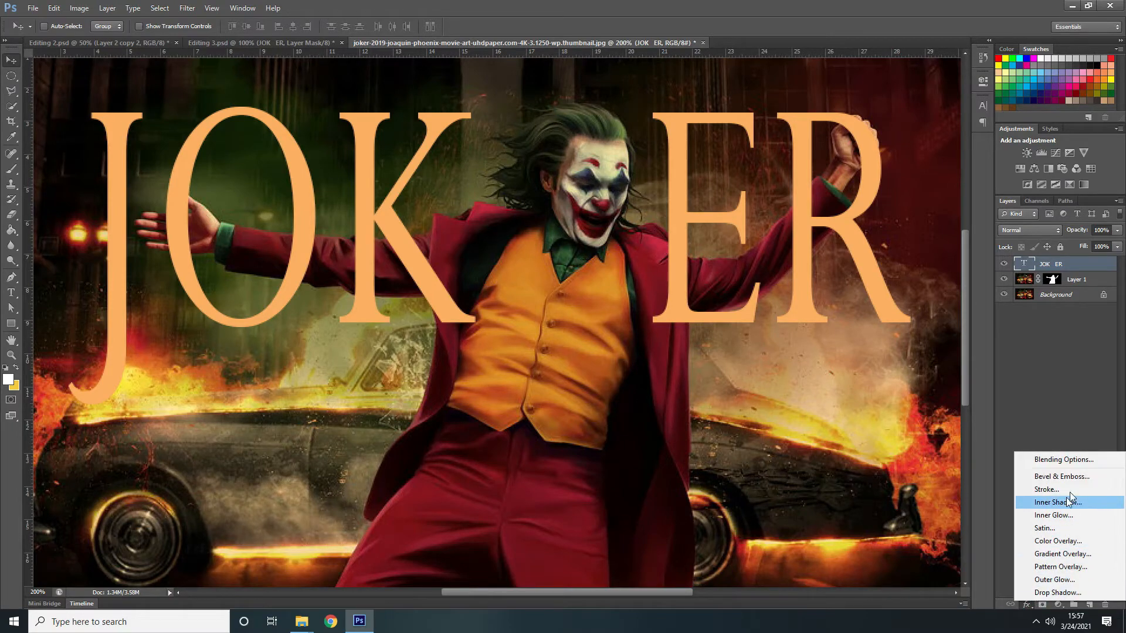
left_click(1075, 479)
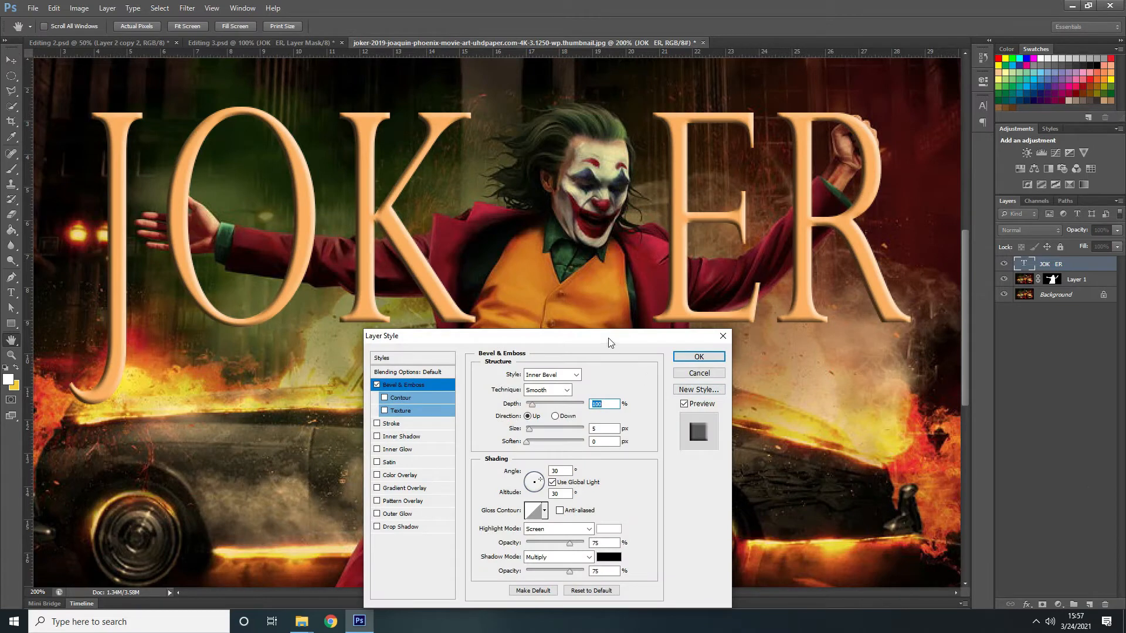
left_click_drag(607, 337, 740, 258)
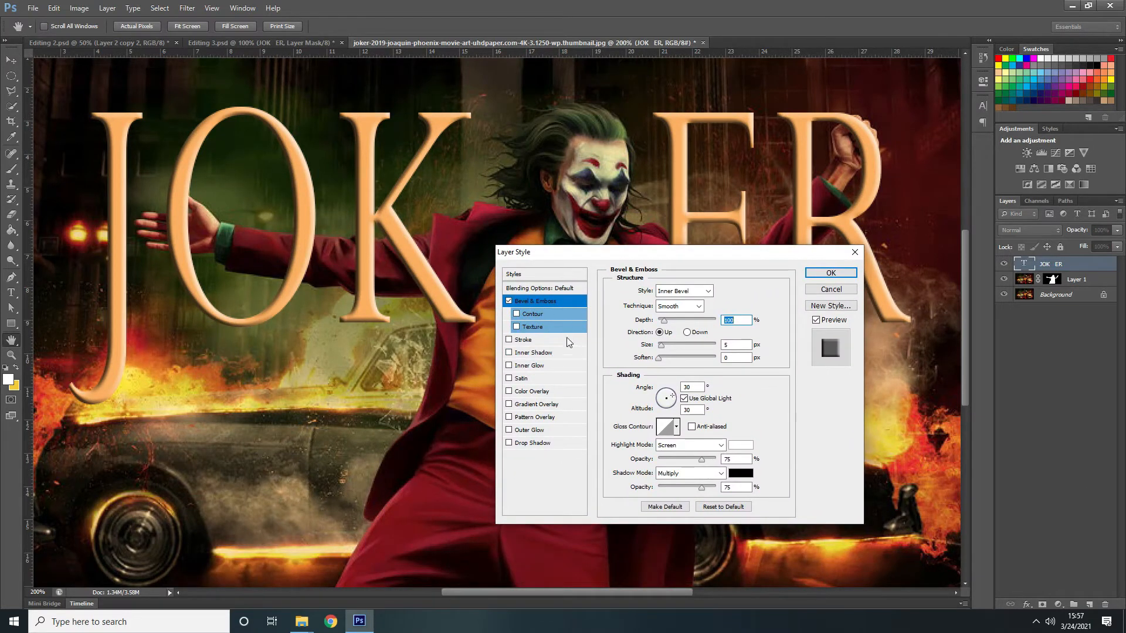
left_click(516, 326)
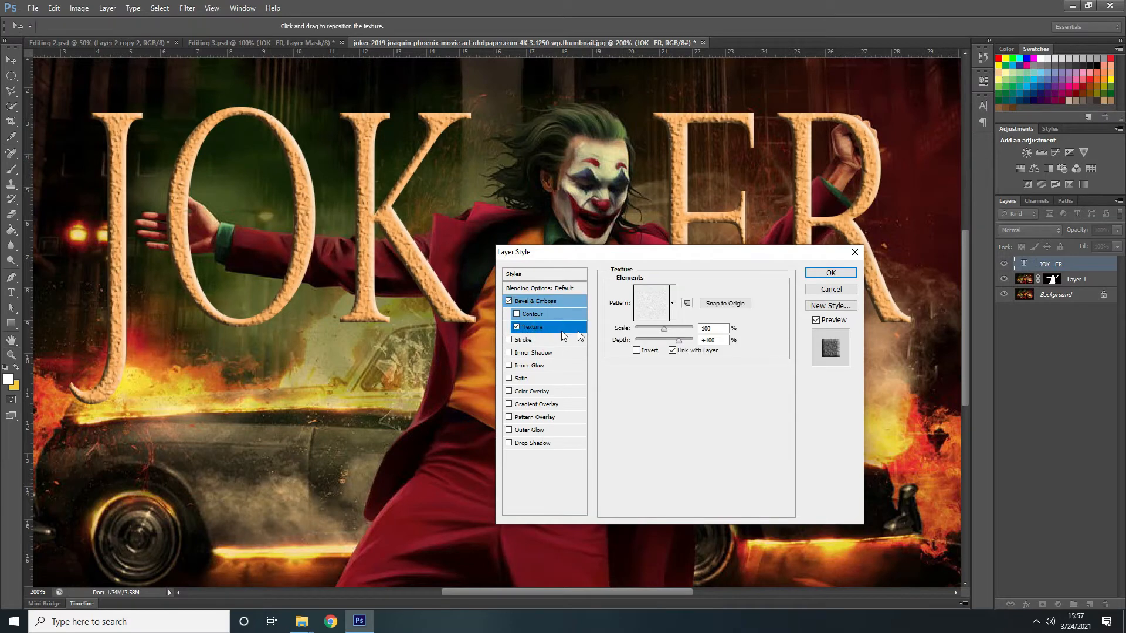
Step: Look through the texture pattern presets and the option for loading pattern files, keeping the near-white pattern
left_click(673, 305)
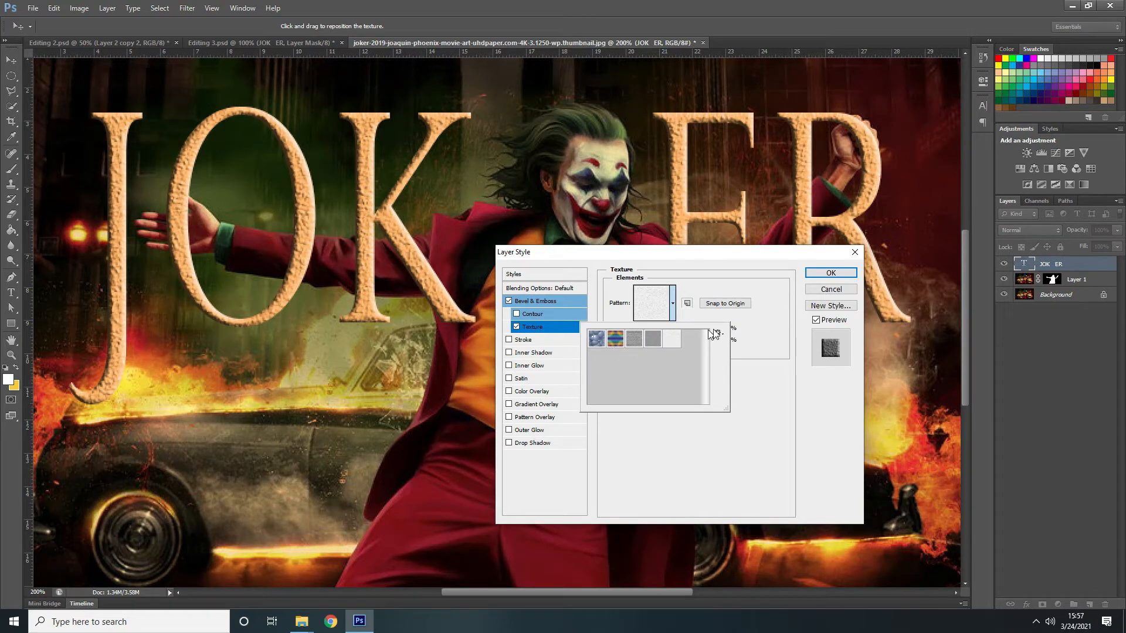
left_click(718, 334)
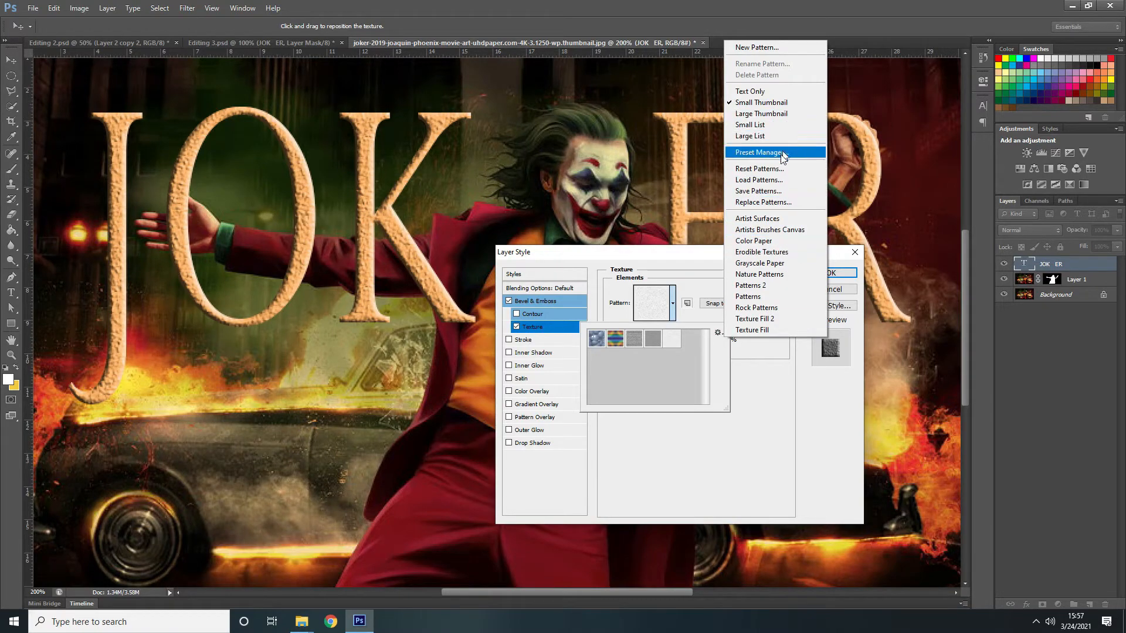
left_click(758, 180)
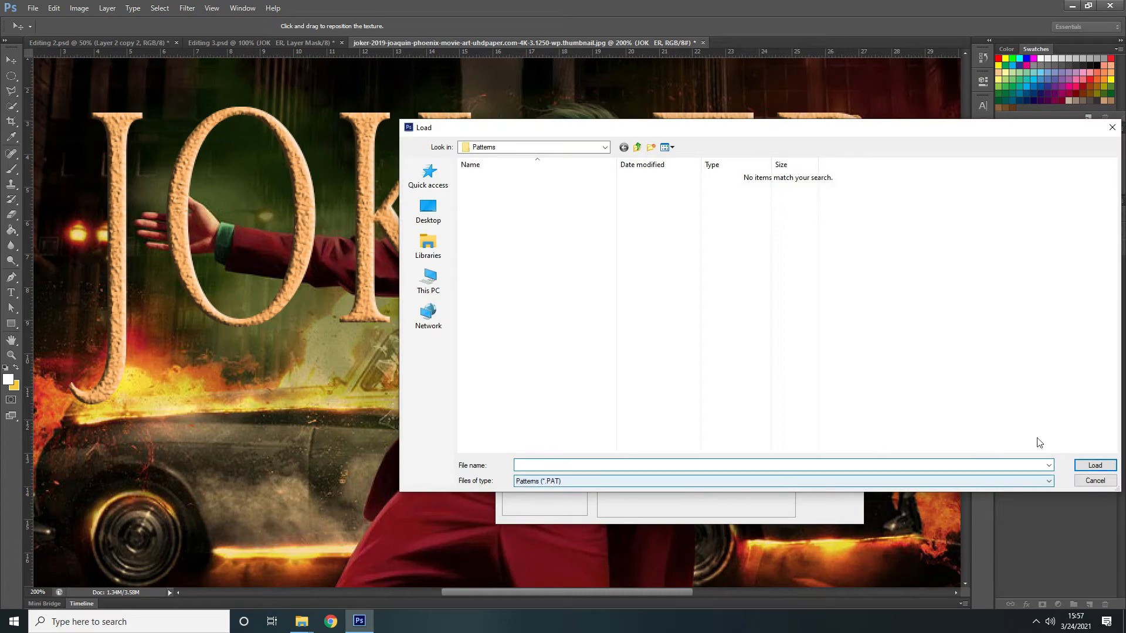
left_click(1094, 480)
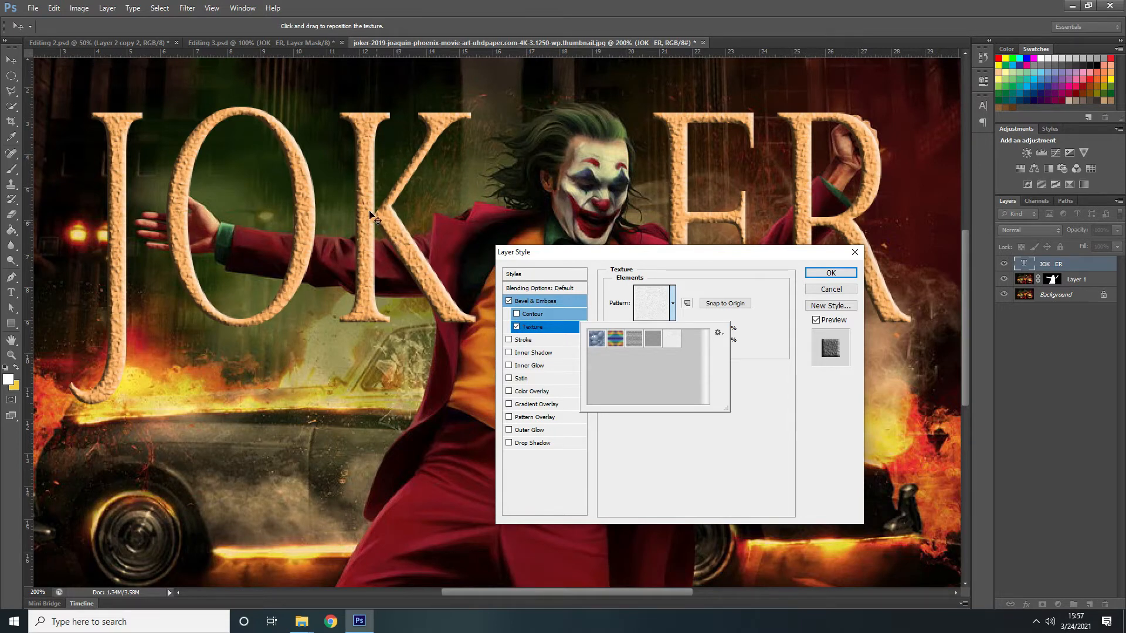
left_click(674, 338)
Step: Add a Drop Shadow without Use Global Light to the JOK ER text and apply the layer style
left_click(532, 446)
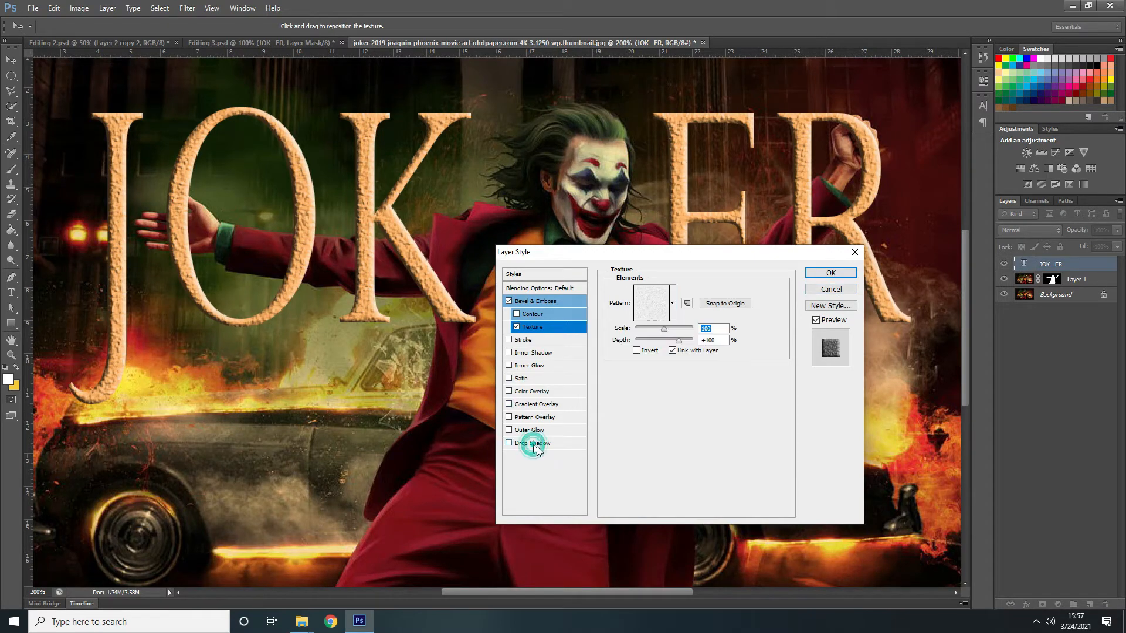
left_click(535, 444)
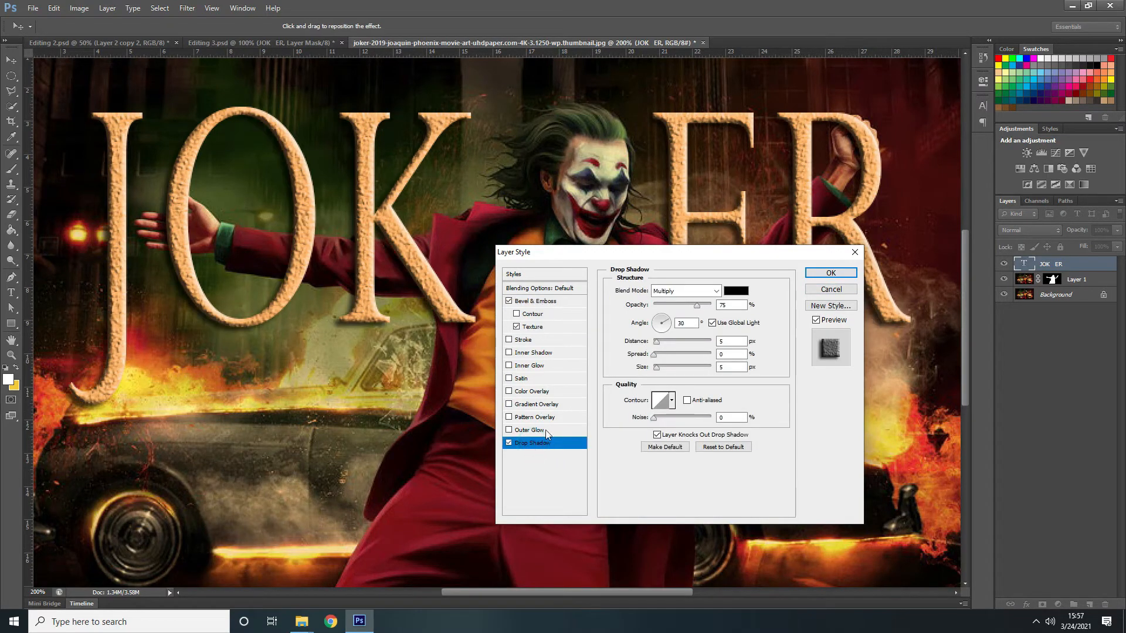
left_click(713, 323)
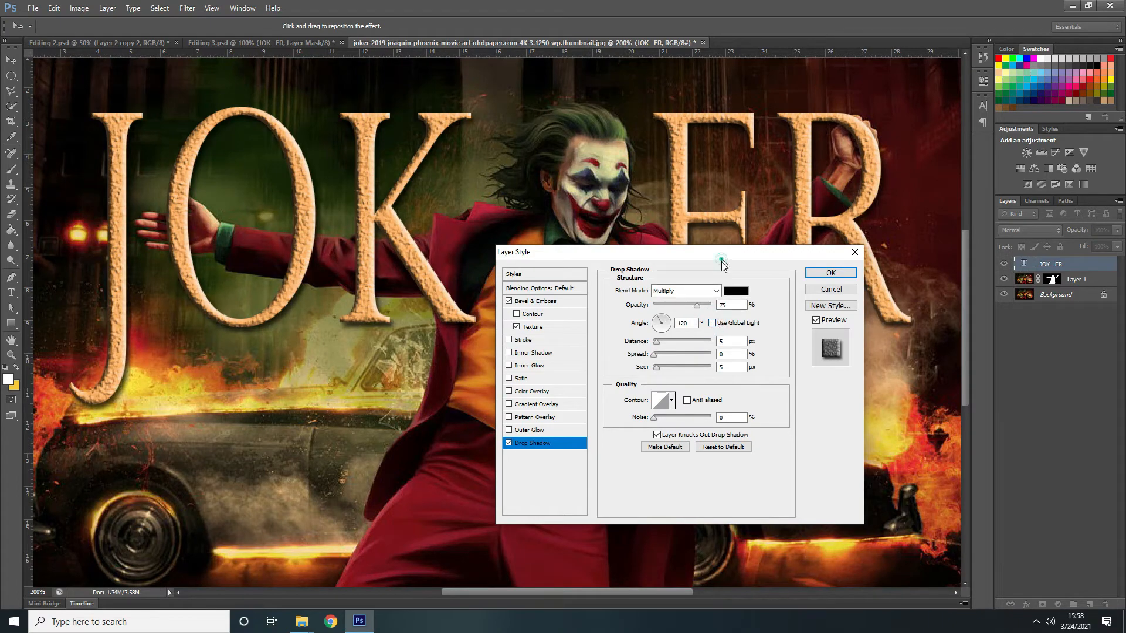
left_click_drag(711, 259, 571, 259)
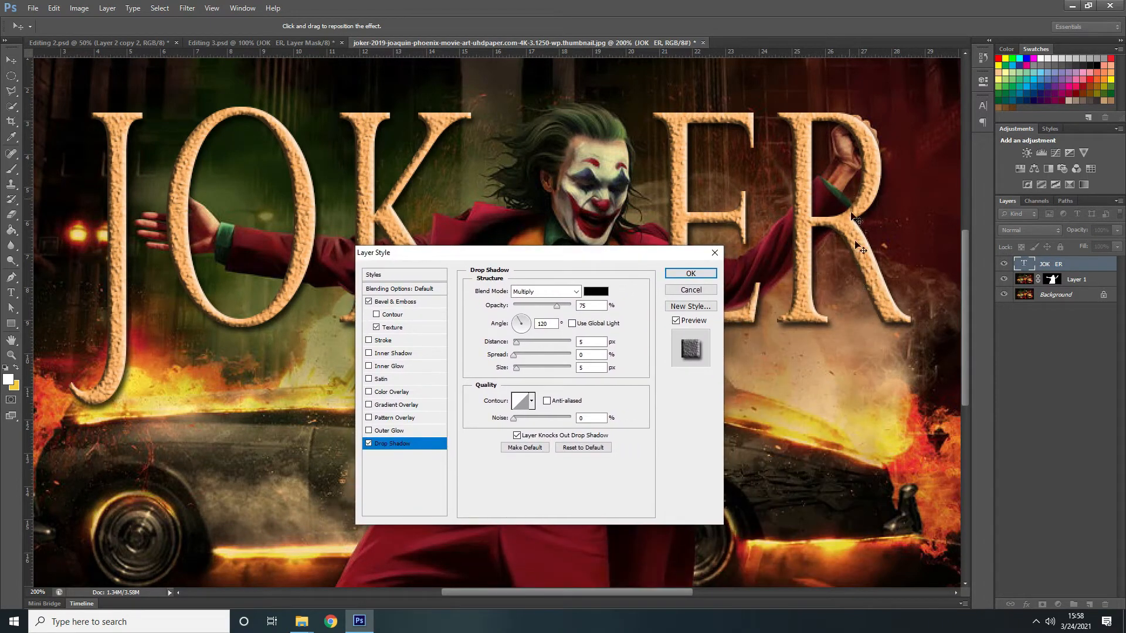
left_click(690, 275)
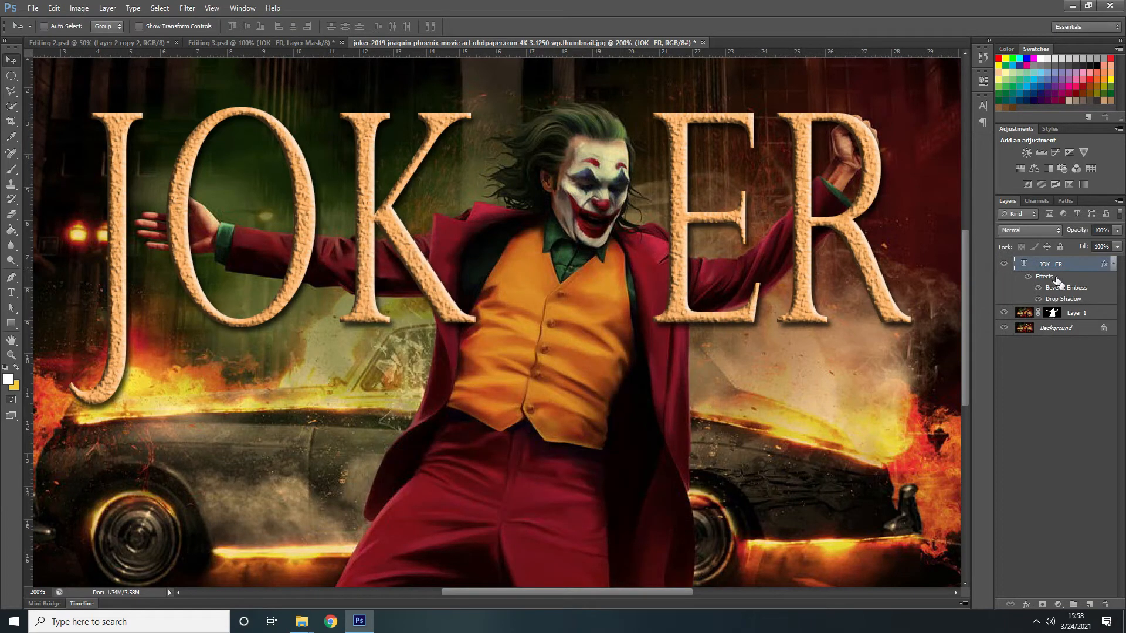
Step: Compare the JOK ER text with and without its effects and against Editing 3.psd, collapsing the layer's effects list
left_click(1027, 276)
left_click(1028, 276)
key("ctrl+minus")
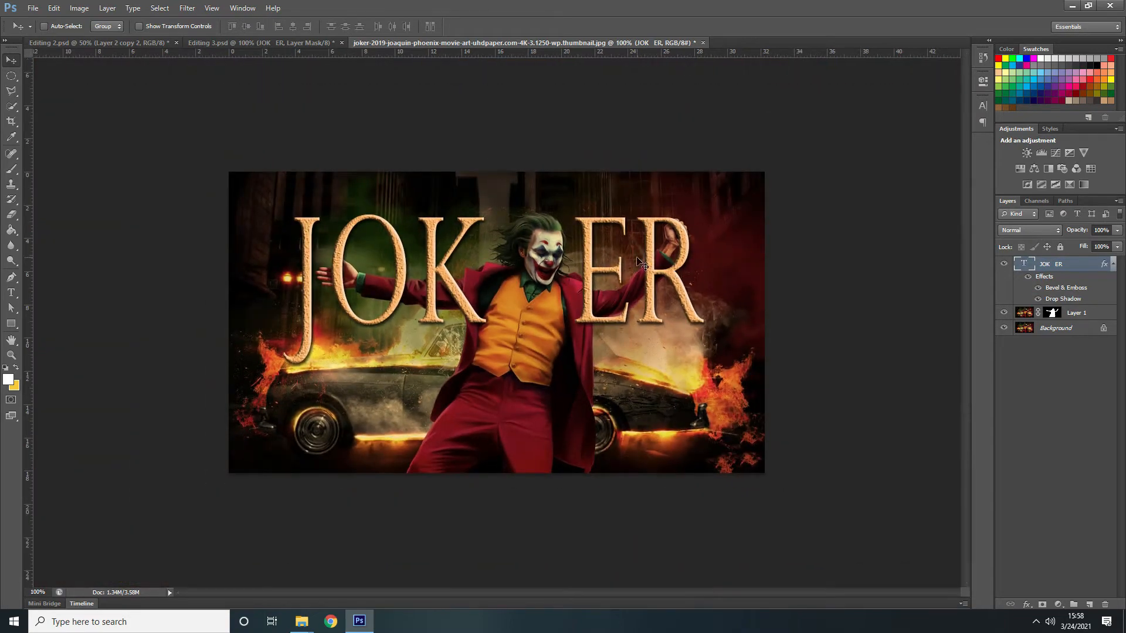
key("ctrl+plus")
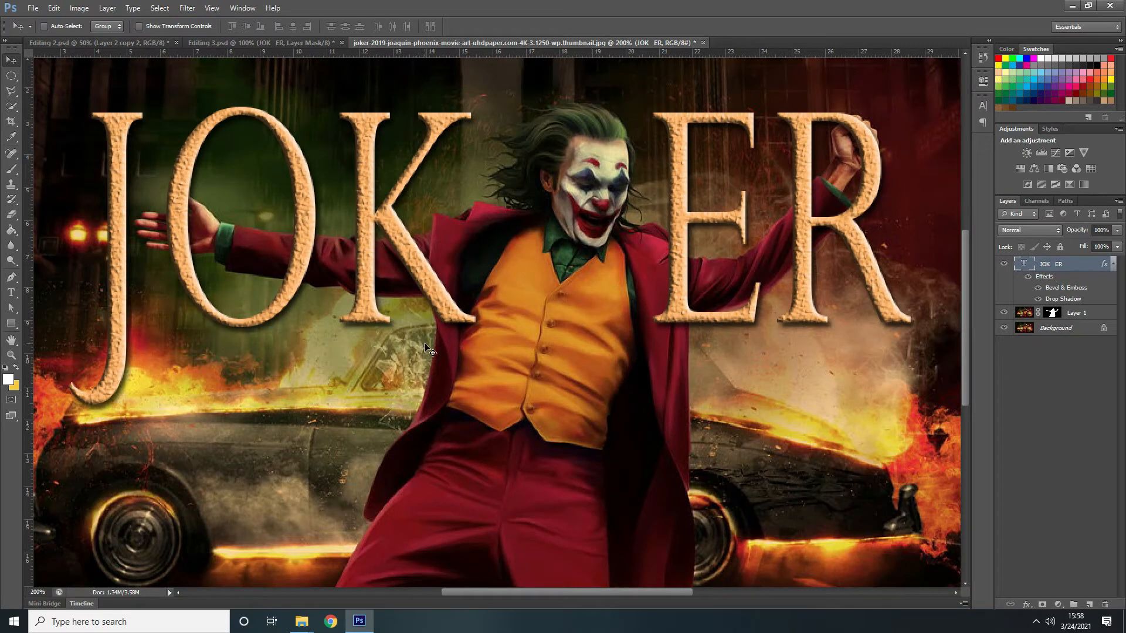
left_click(1106, 264)
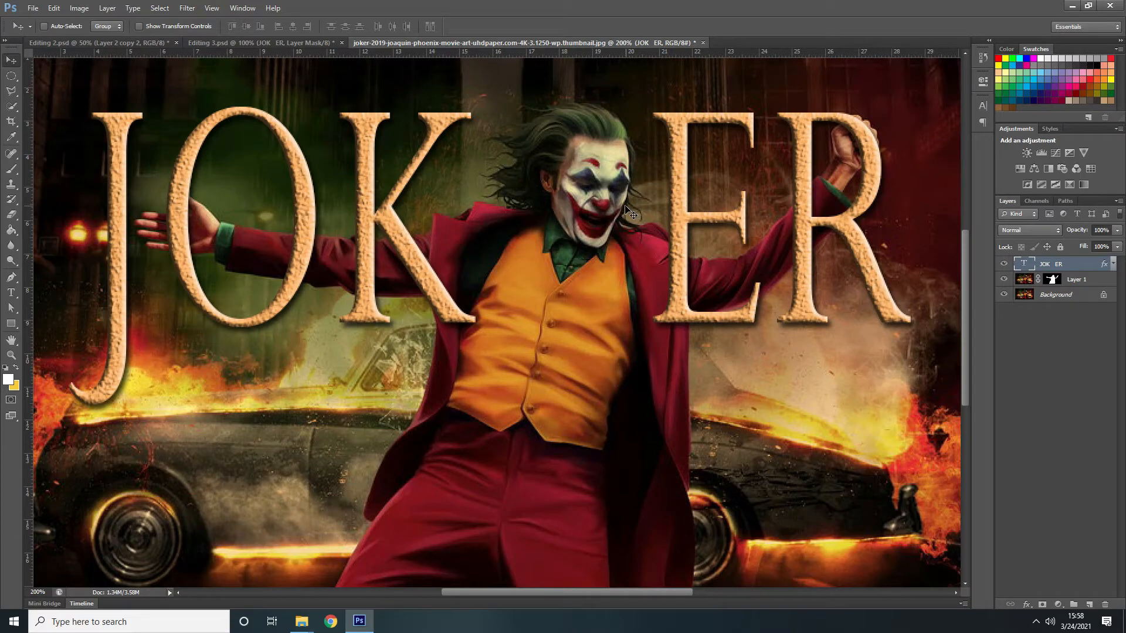
left_click(274, 45)
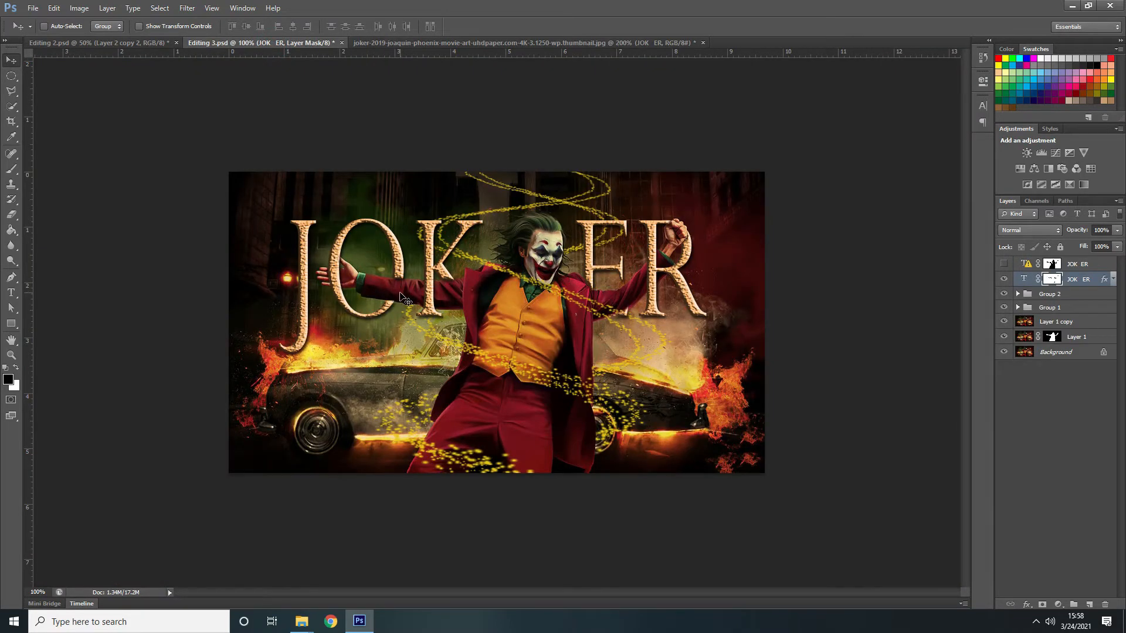
key("ctrl+plus")
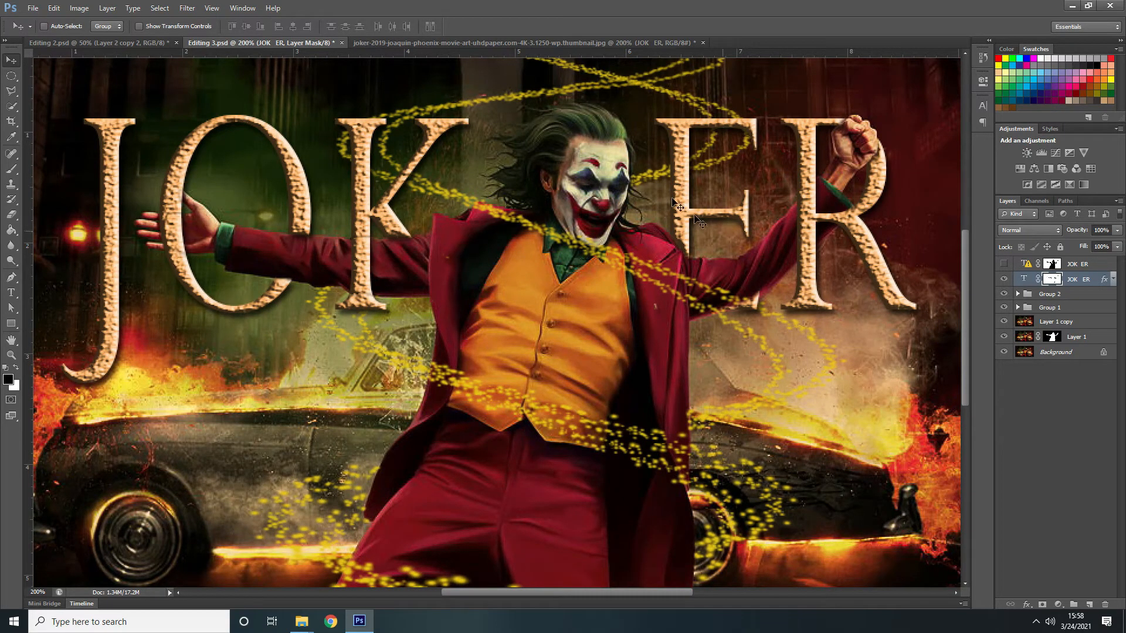
left_click(469, 42)
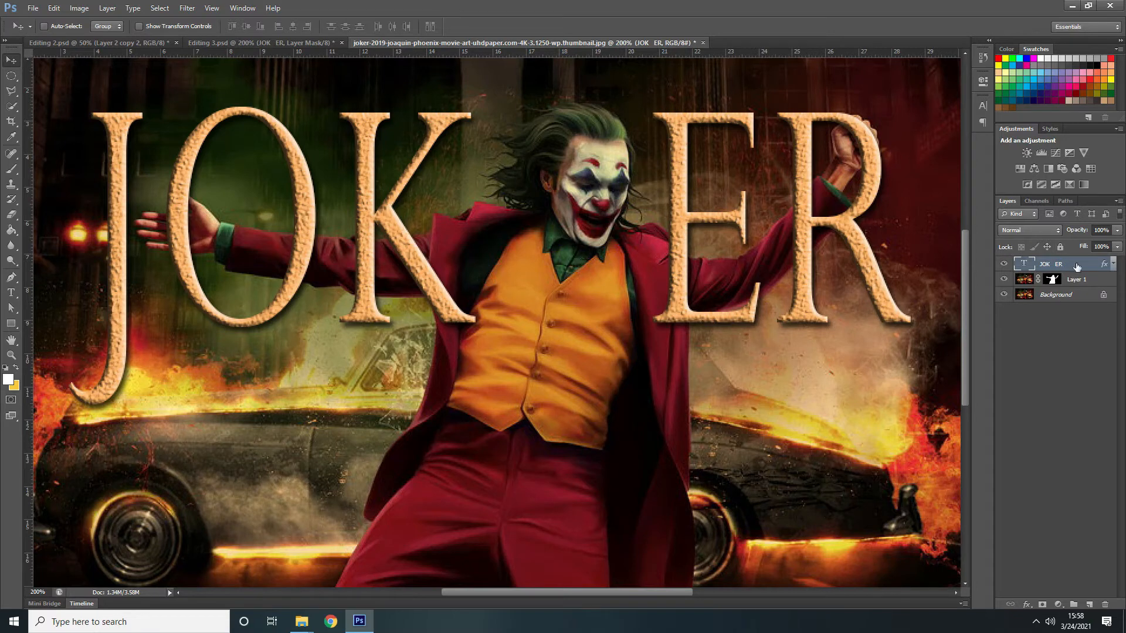
Step: Add a layer mask to the JOK ER text layer and load Layer 1's mask as a selection around the Joker
left_click(1042, 605)
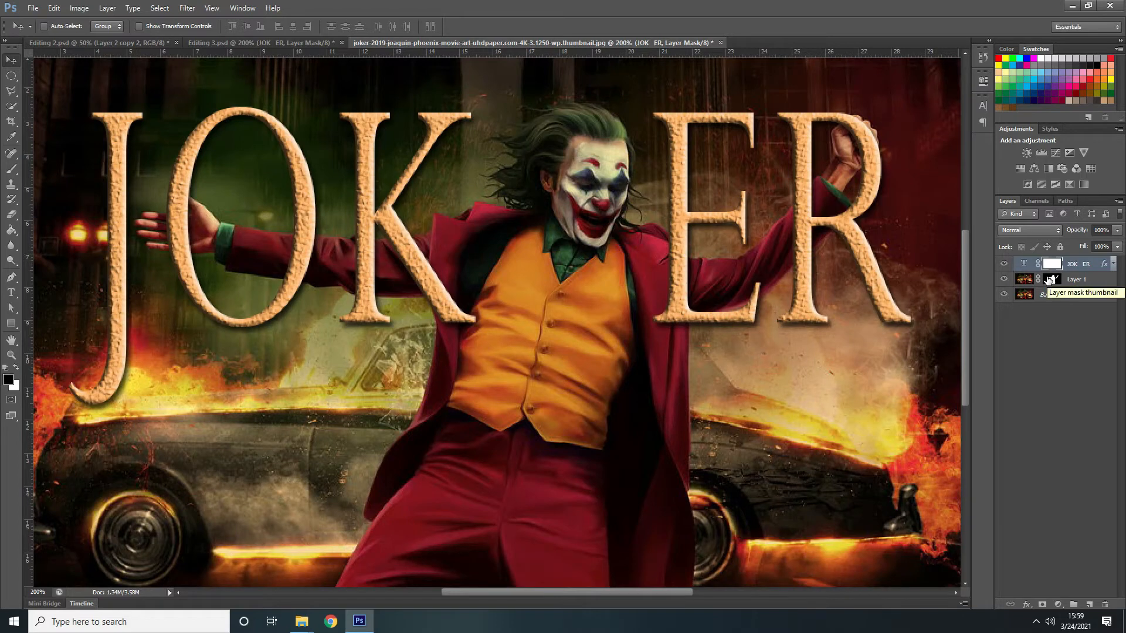
left_click_drag(1048, 280, 1074, 284)
left_click_drag(1054, 280, 1051, 279)
left_click(1053, 283, "ctrl")
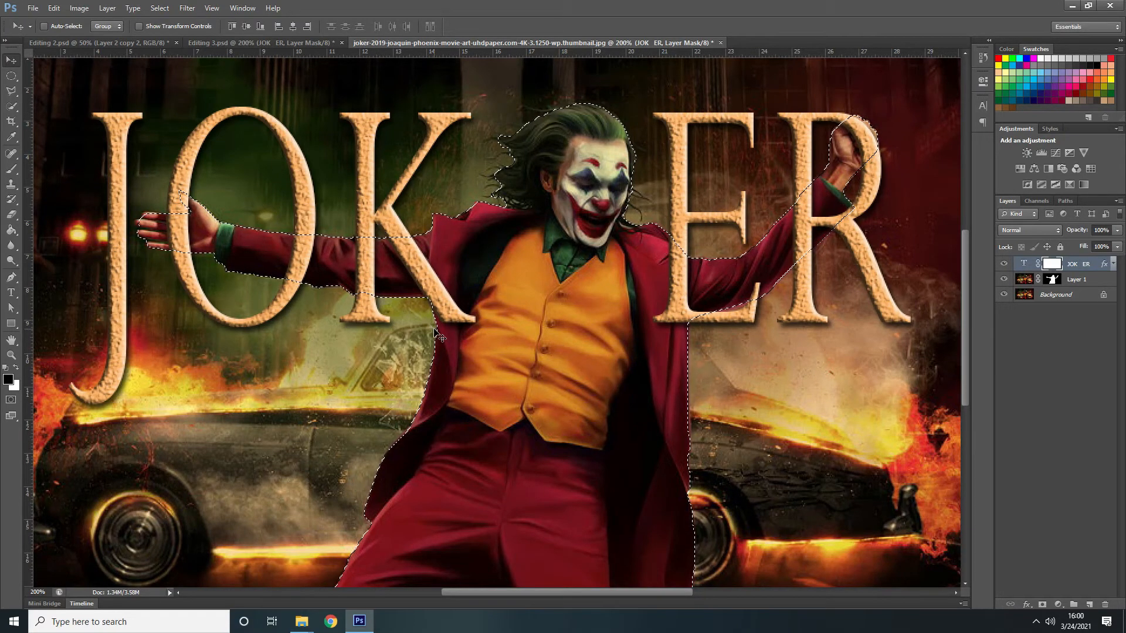
left_click(269, 41)
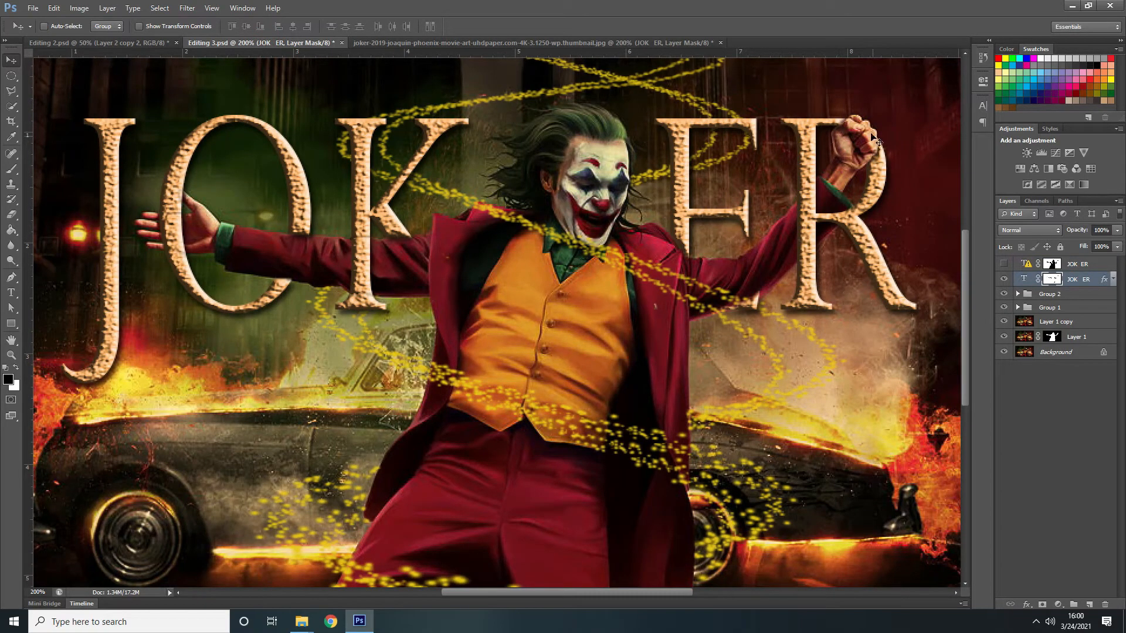
left_click(551, 42)
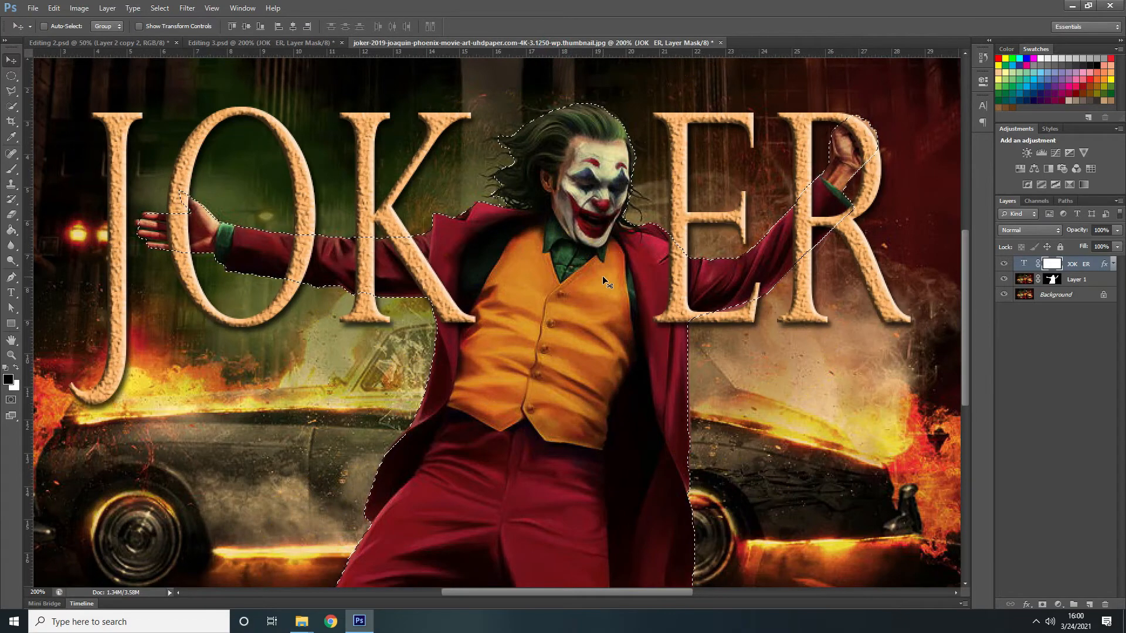
Step: Paint black on the text mask within the selection to hide parts of O, K, E and R over the arms, shoulders and raised fist, then deselect
left_click(10, 170)
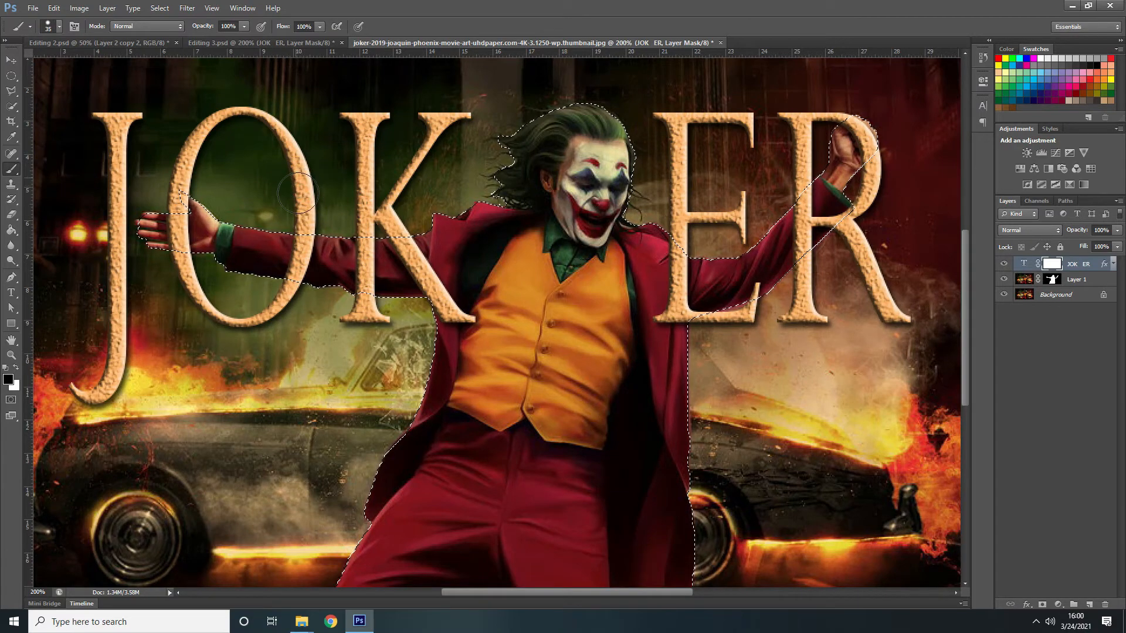
left_click_drag(296, 238, 296, 263)
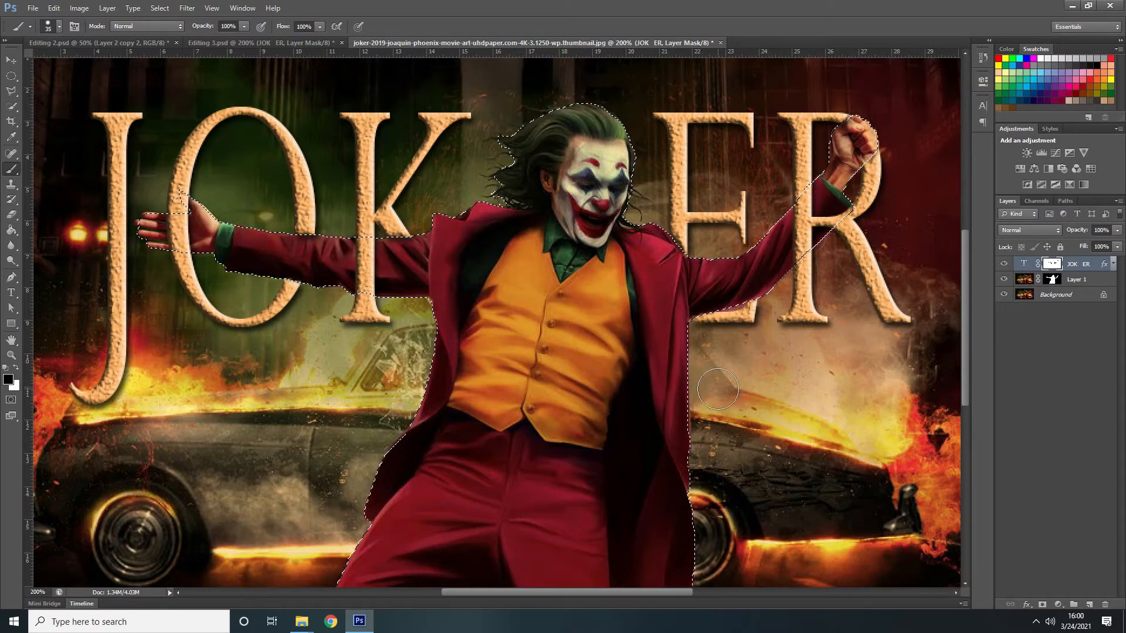
key("ctrl+d")
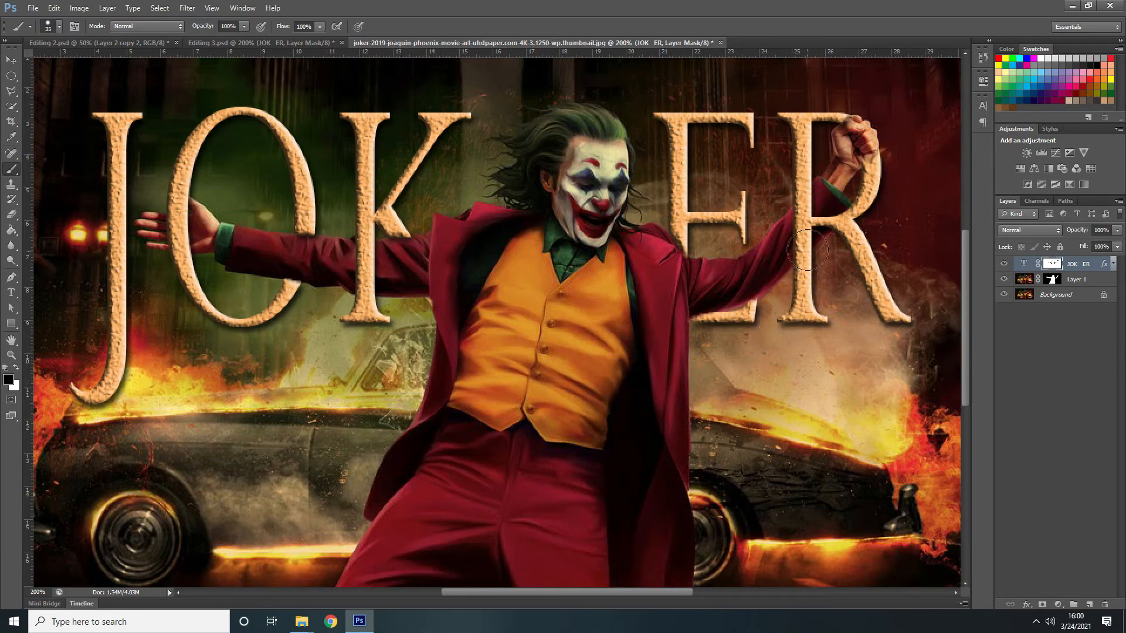
mouse_move(363, 242)
left_mouse_down()
mouse_move(359, 302)
mouse_move(328, 270)
mouse_move(401, 295)
left_mouse_up()
Step: Check the masked letters against the figure and reload the Joker selection from Layer 1's mask
key("ctrl+minus")
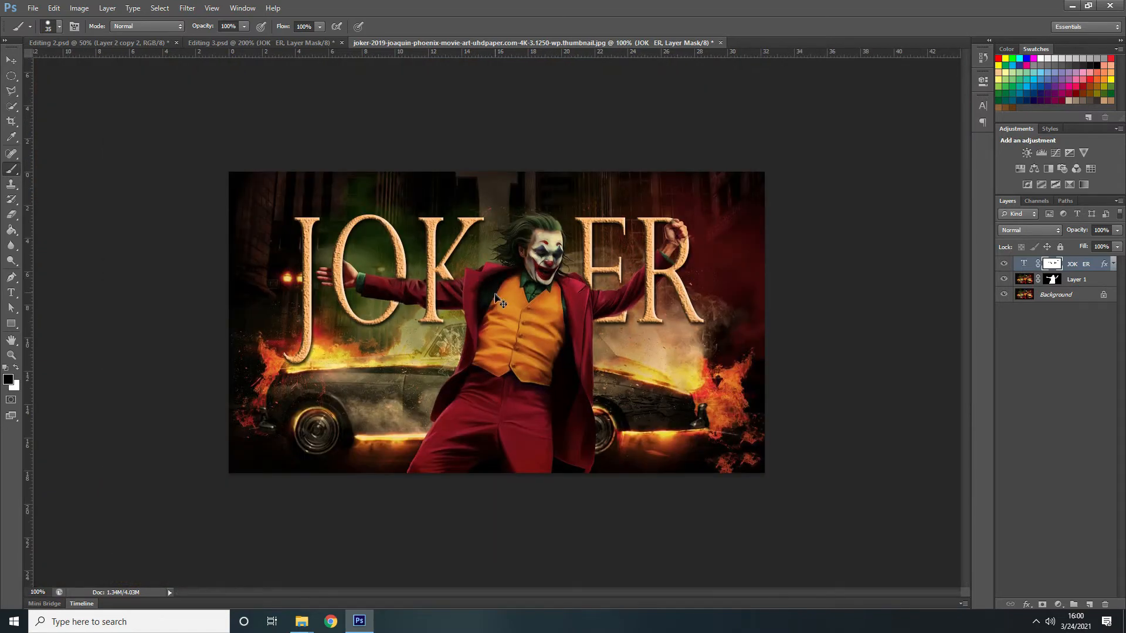
key("ctrl+plus")
key("ctrl+plus")
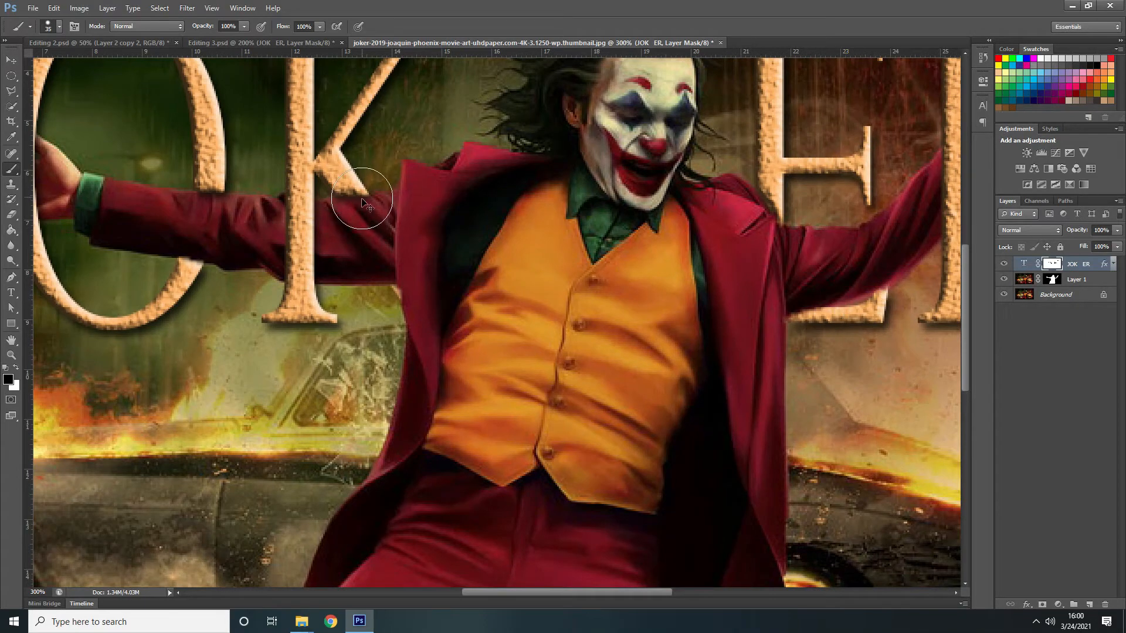
key("ctrl+minus")
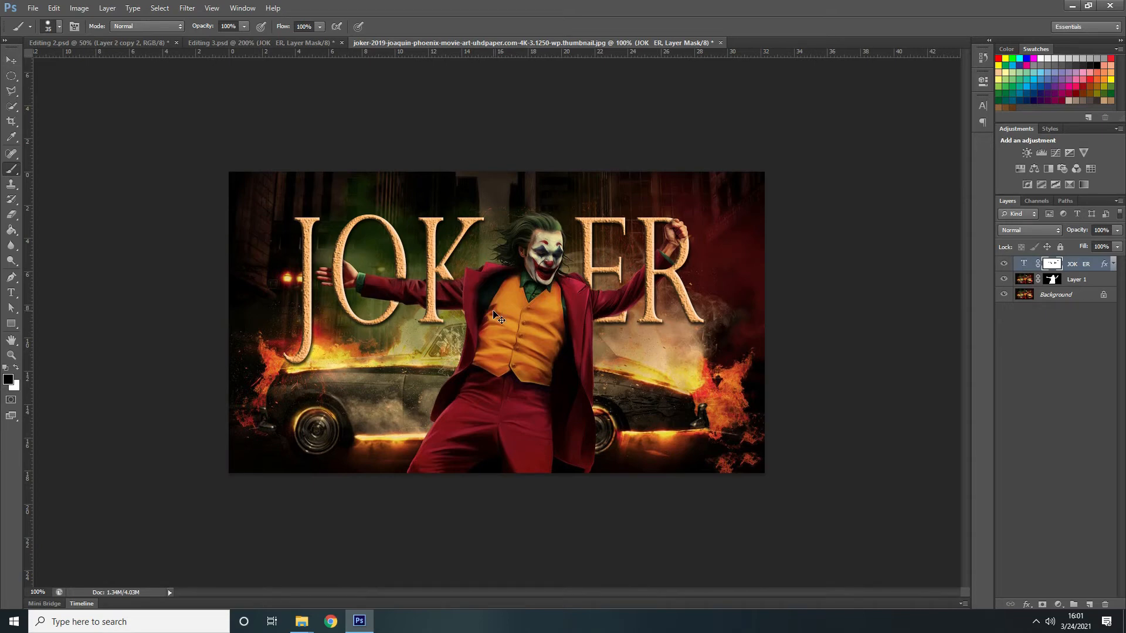
key("ctrl+plus")
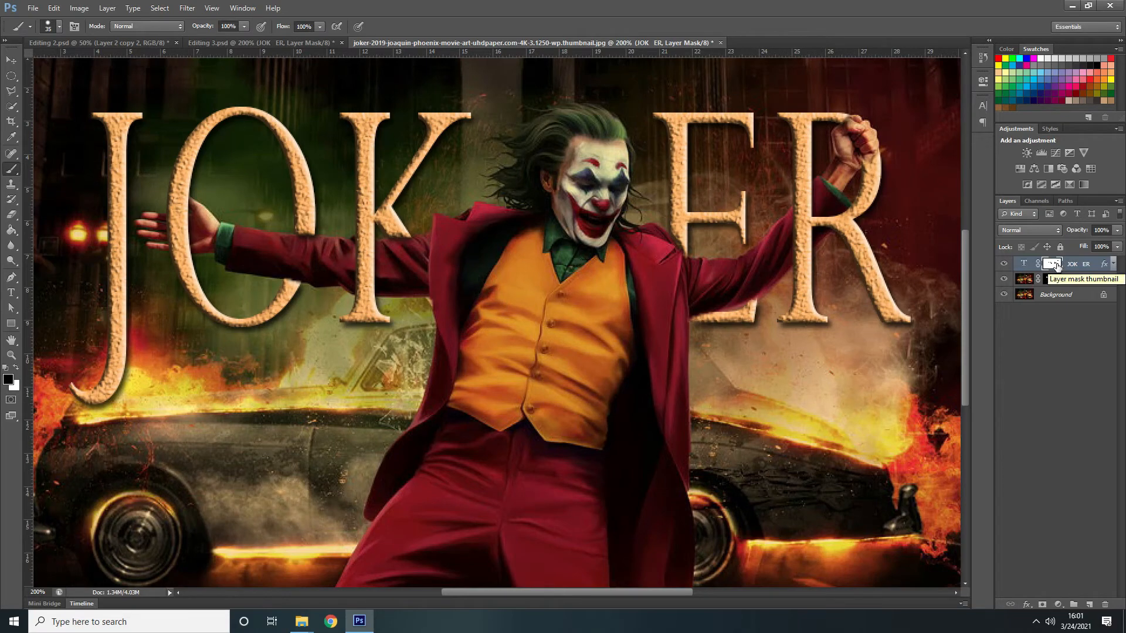
left_click(1053, 284, "ctrl")
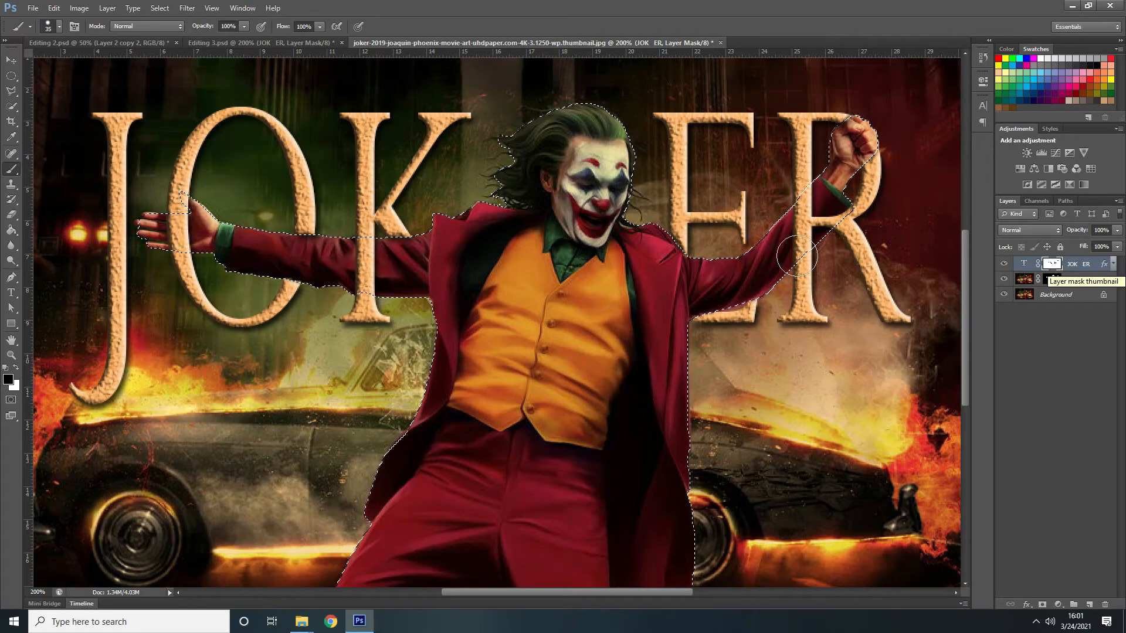
Step: Restore the hidden letter parts with white, repaint the text mask black over the Joker's arms, shoulders and fist within the selection, and deselect
left_click(13, 369)
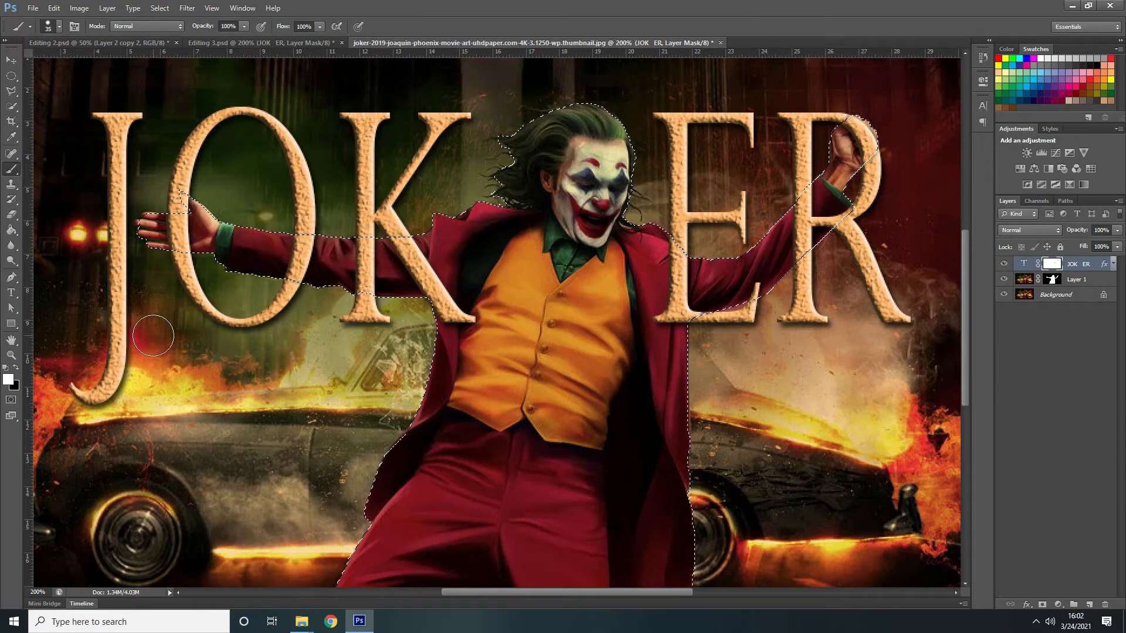
left_click(16, 367)
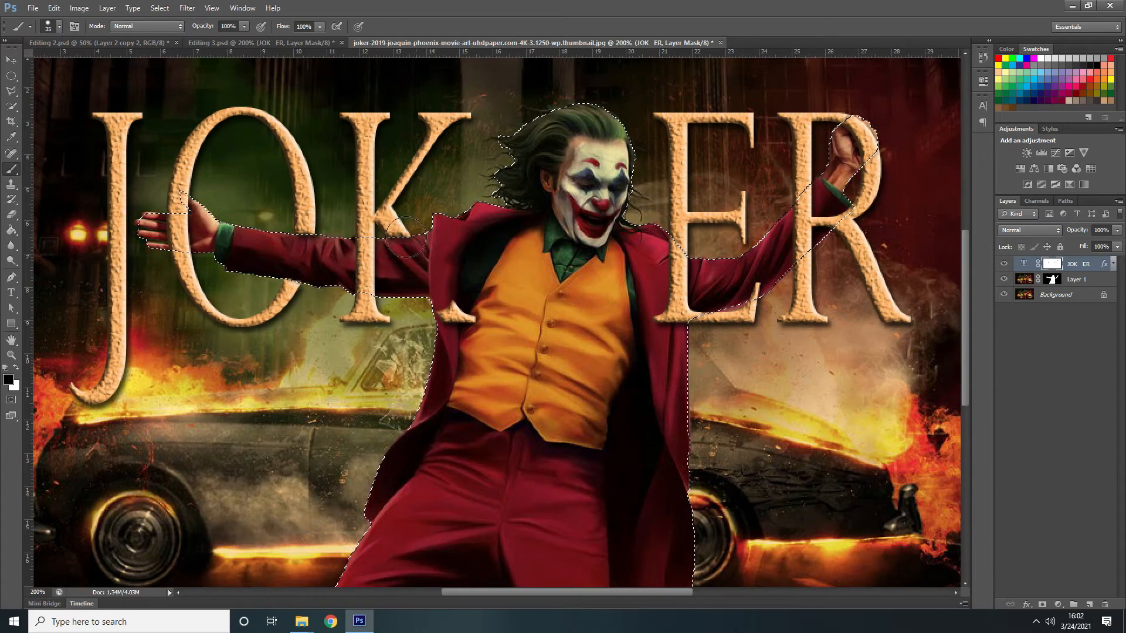
left_click_drag(463, 317, 692, 238)
mouse_move(687, 294)
left_mouse_down()
mouse_move(661, 341)
mouse_move(669, 303)
mouse_move(700, 290)
mouse_move(709, 313)
mouse_move(754, 283)
mouse_move(746, 309)
mouse_move(744, 282)
mouse_move(859, 180)
mouse_move(868, 137)
left_mouse_up()
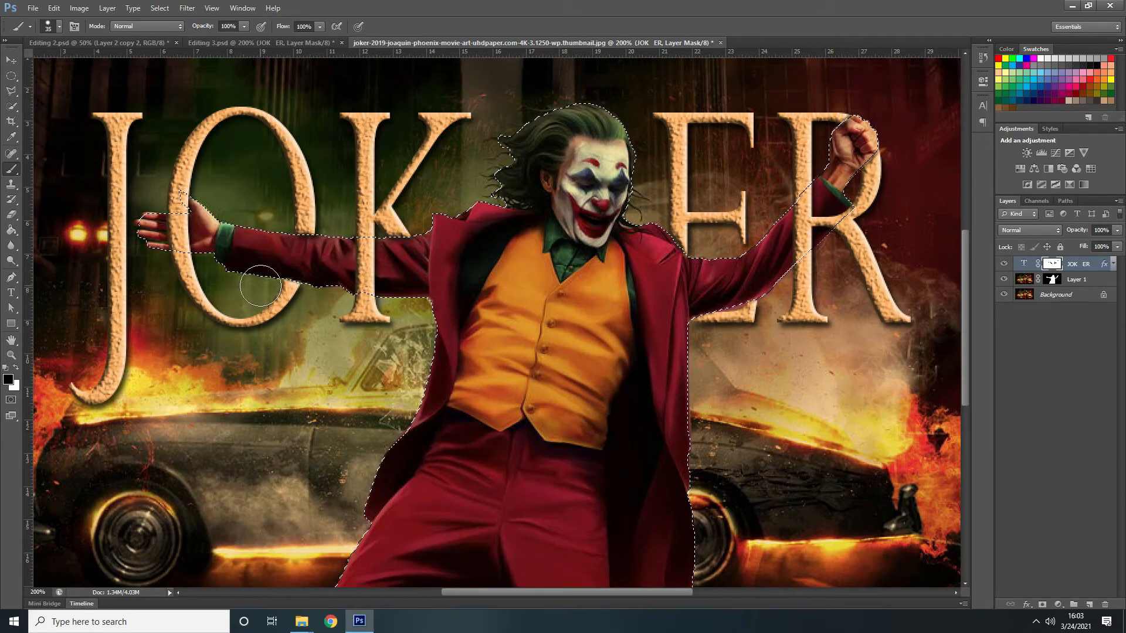
key("ctrl+d")
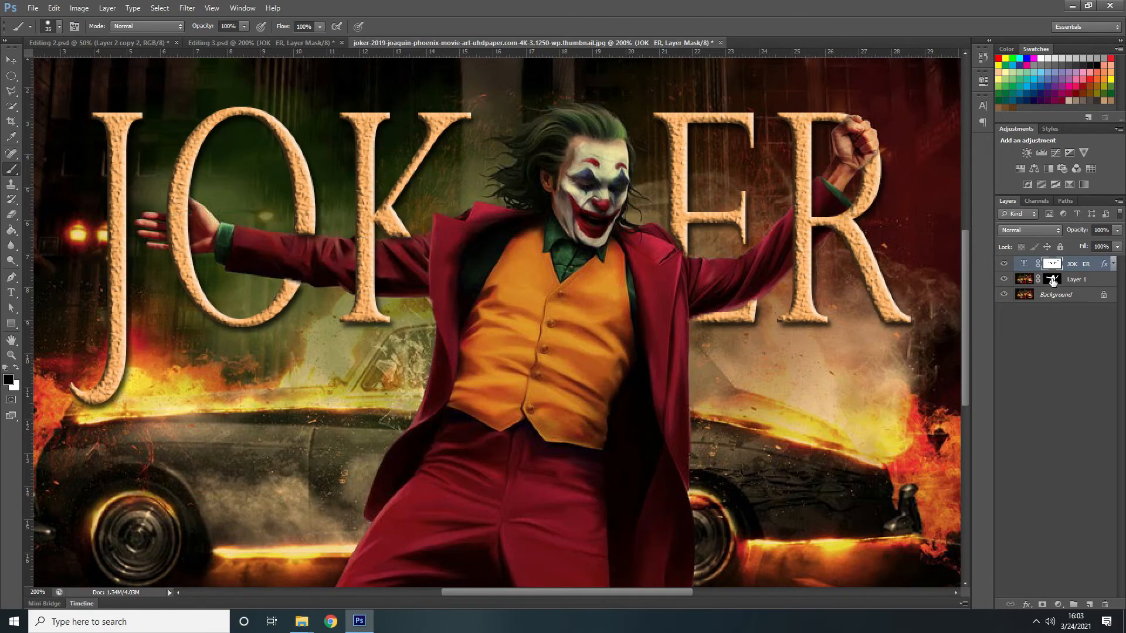
Step: Switch to Editing 3.psd and examine the yellow particle swirl around the figure in the finished poster
left_click(11, 60)
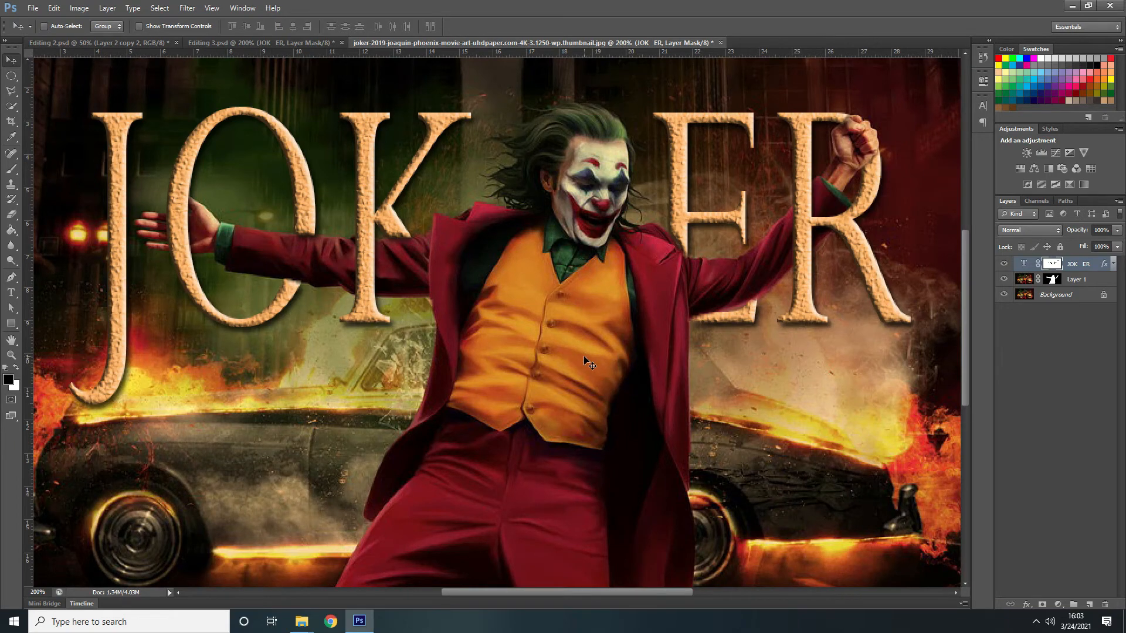
key("ctrl+minus")
left_click(297, 41)
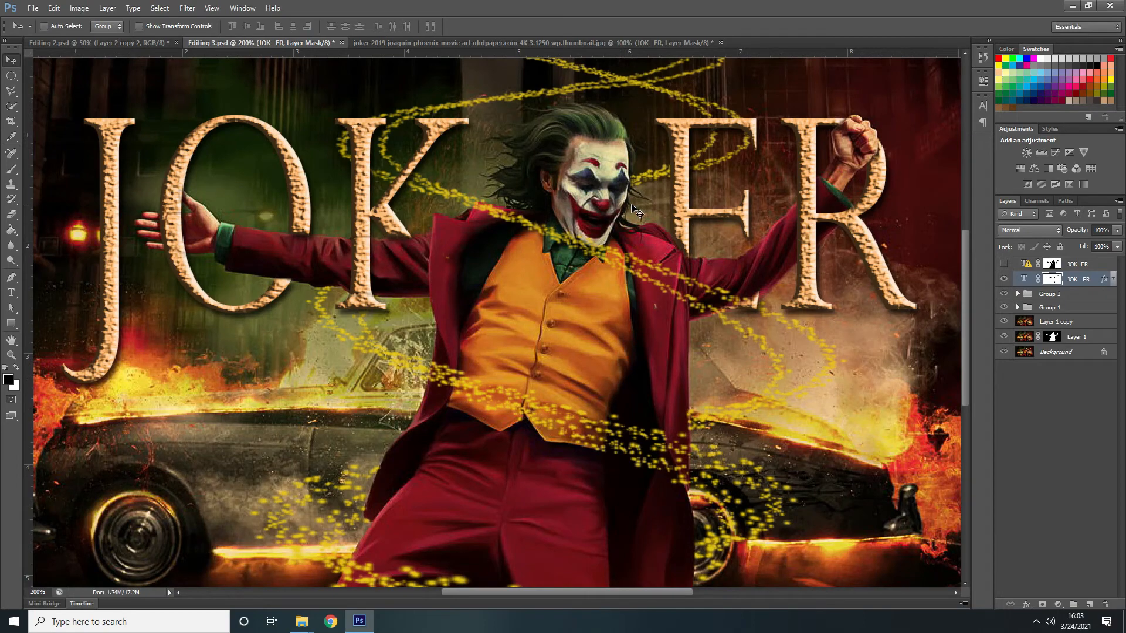
key("ctrl+minus")
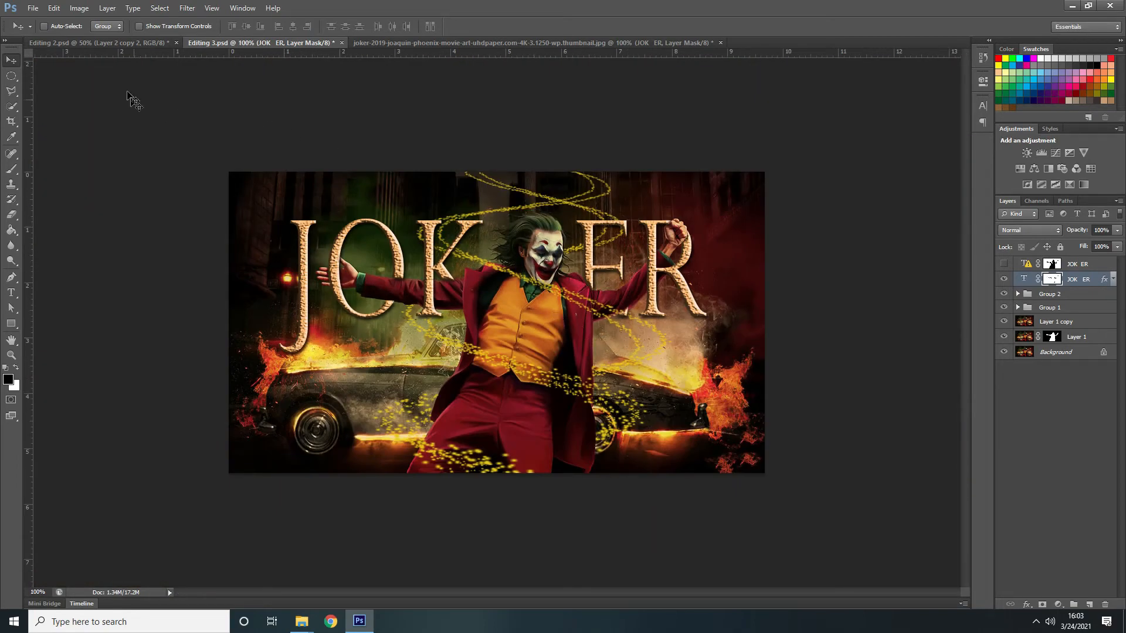
Step: Make Layer 2 copy 2 visible in Editing 2.psd and copy its yellow particle swirl into the Joker wallpaper document
left_click(100, 43)
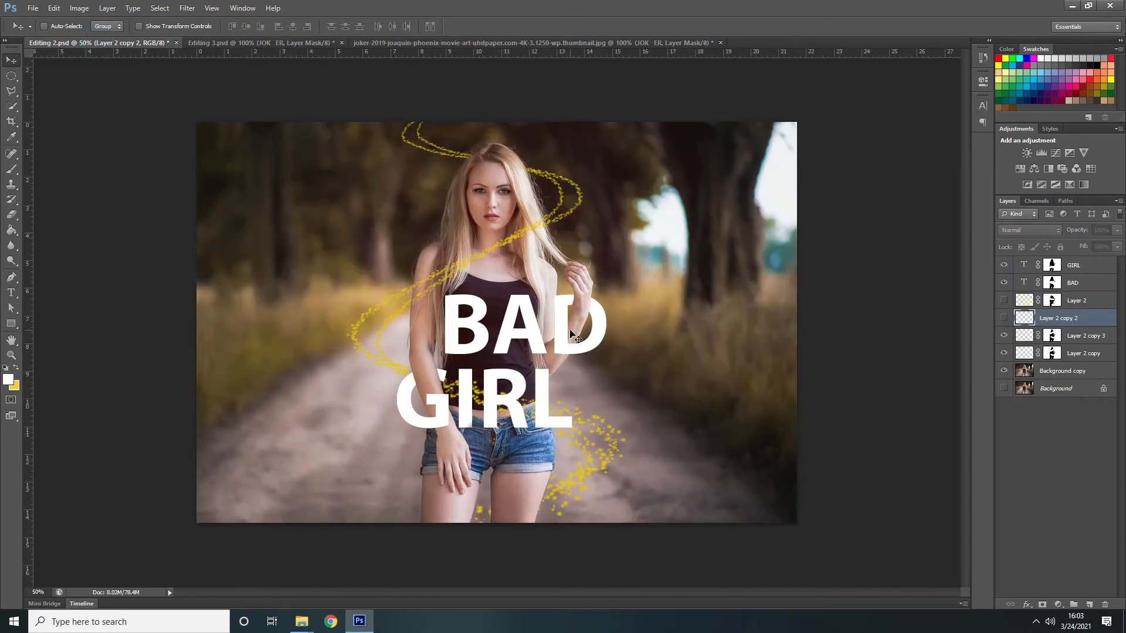
key("ctrl+plus")
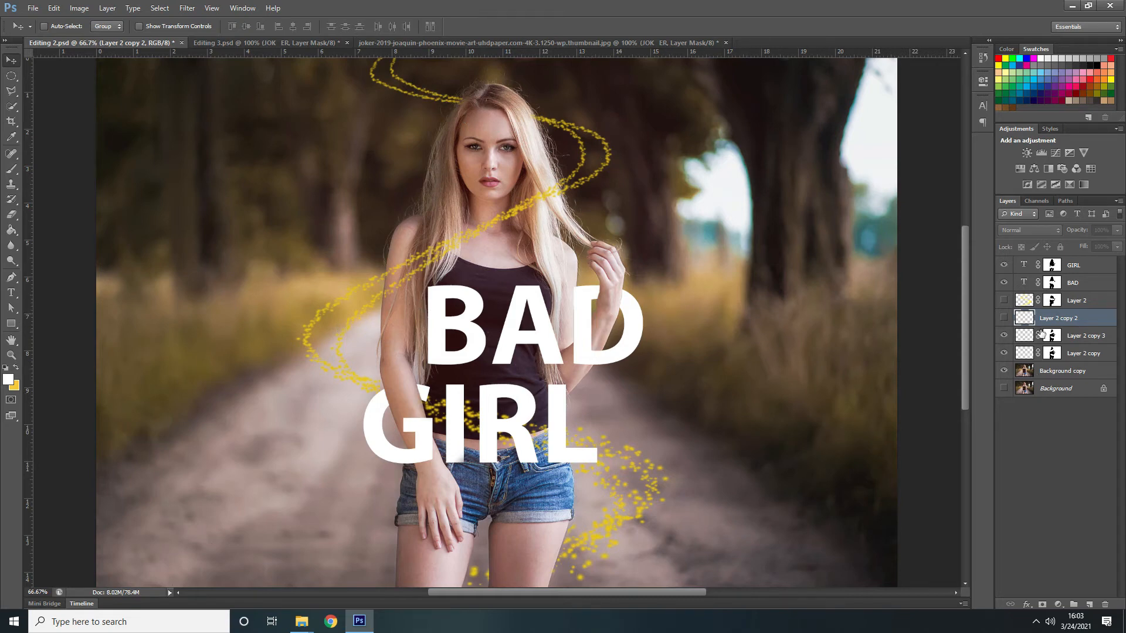
left_click(1004, 318)
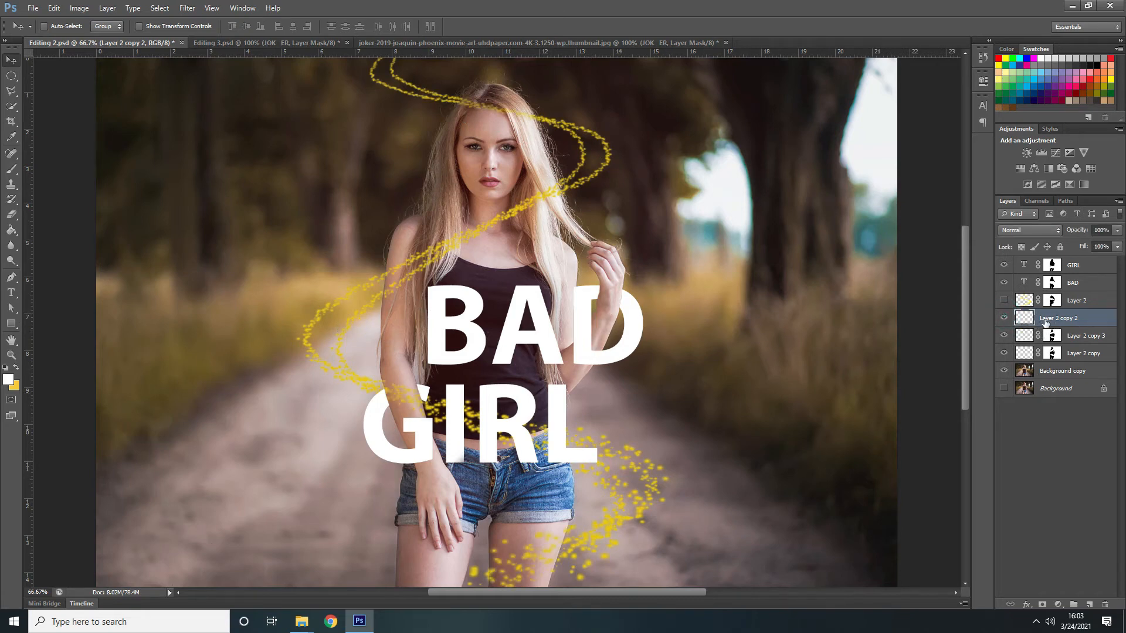
left_click_drag(513, 215, 592, 197)
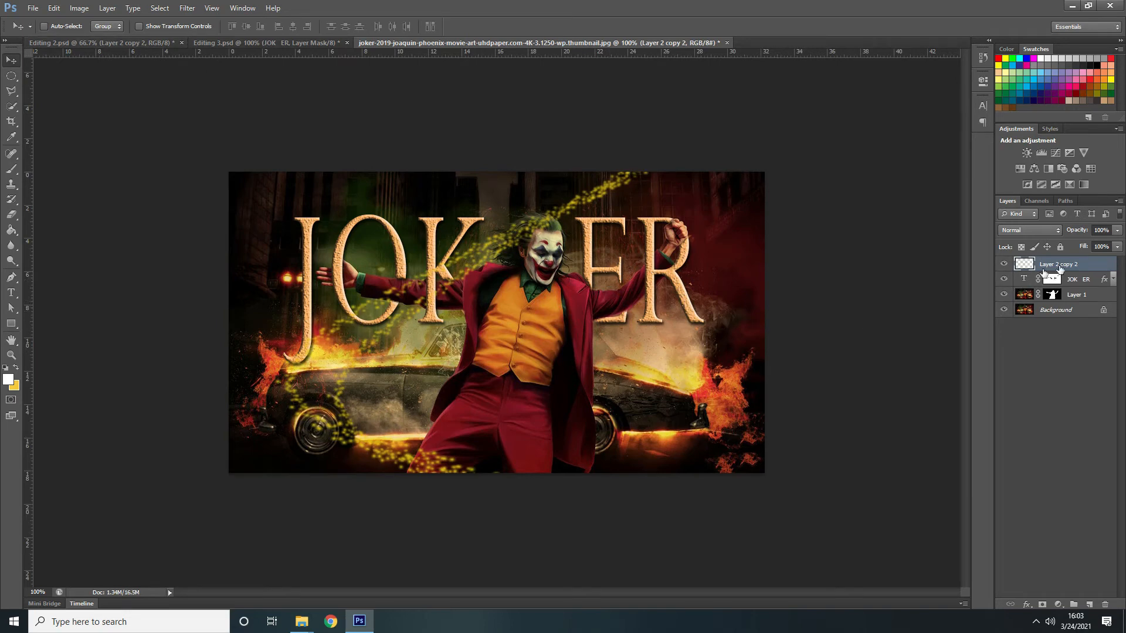
Step: Free-transform the Layer 2 copy 2 swirl, scaling it down to about 44% over the Joker figure
key("ctrl+minus")
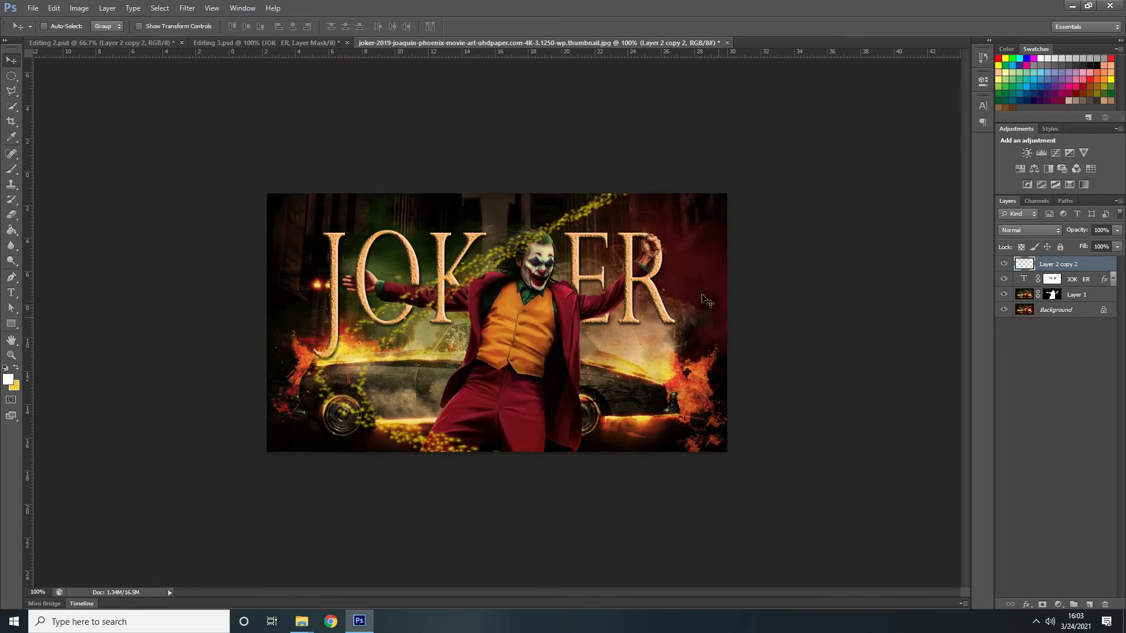
key("ctrl+t")
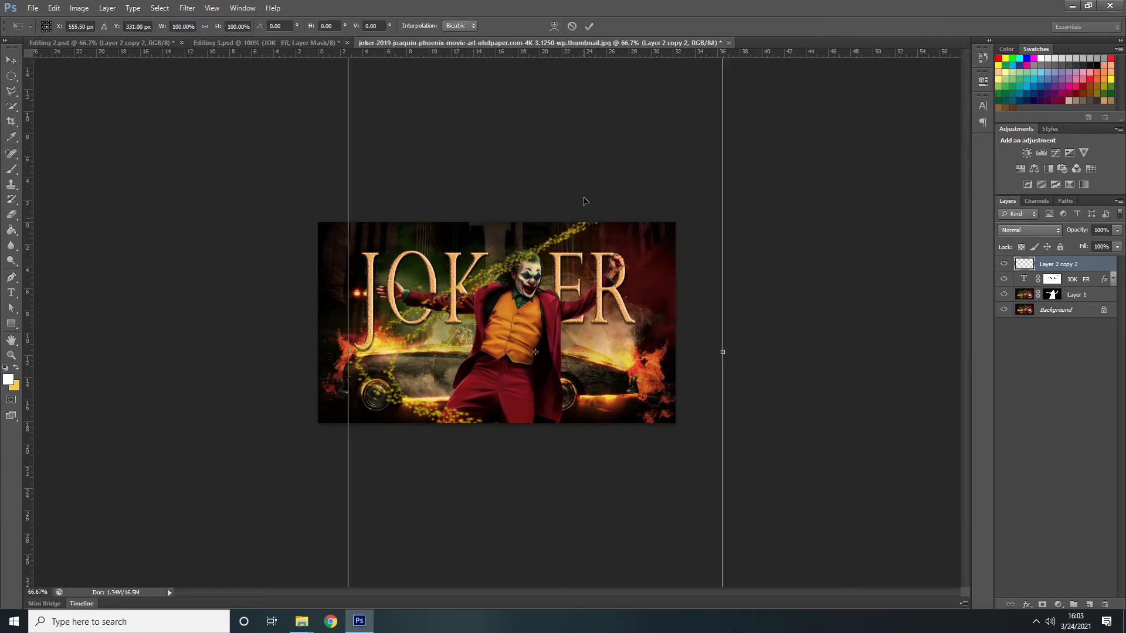
left_click_drag(468, 150, 480, 447)
left_click_drag(578, 503, 485, 178)
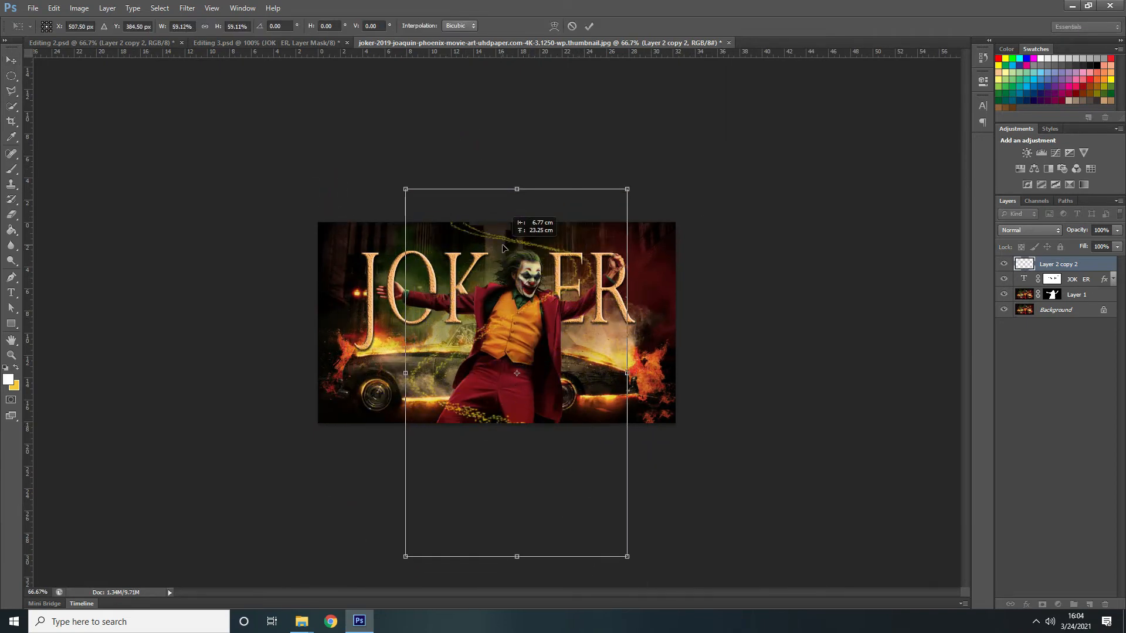
left_click_drag(405, 188, 461, 288)
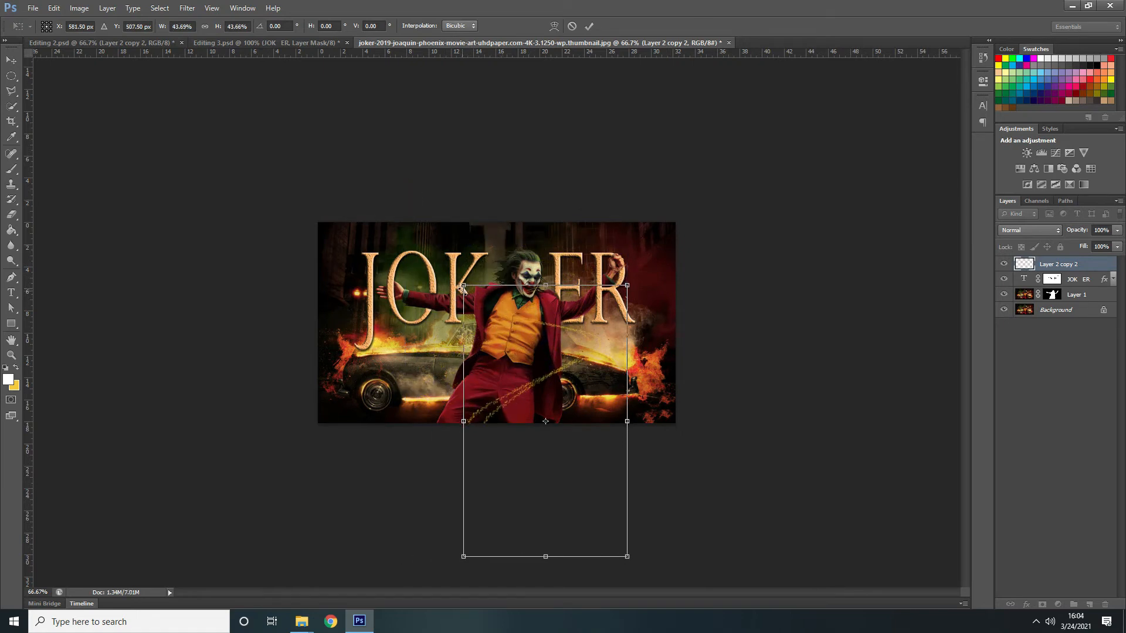
key("ctrl+plus")
key("ctrl+plus")
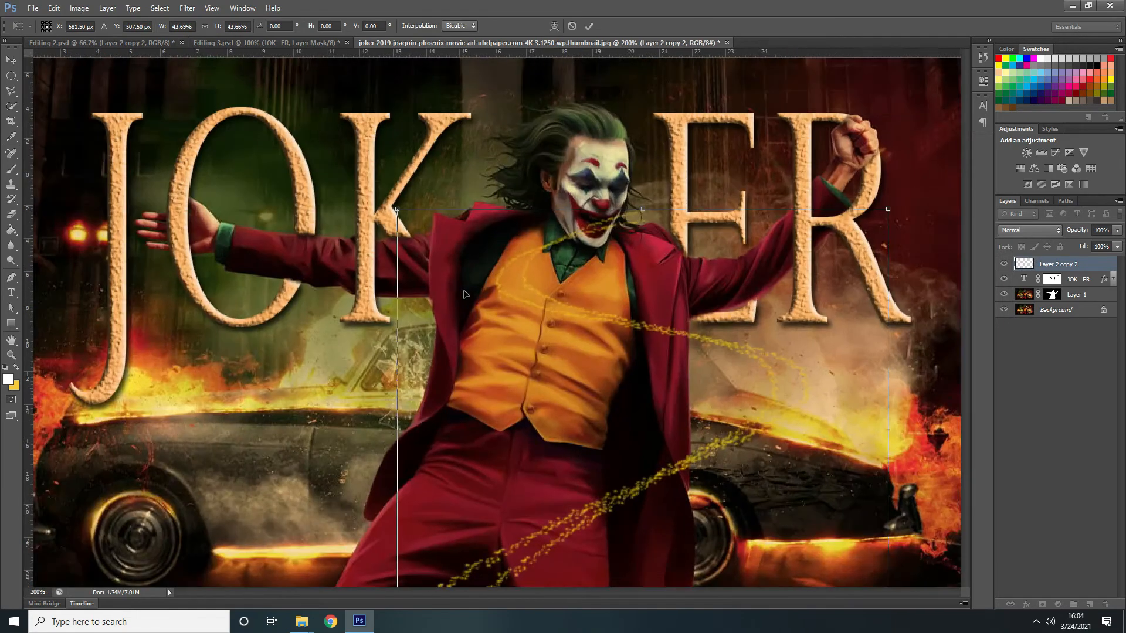
Step: Move the particle swirl up over the Joker figure and rotate it 7.44 degrees
key("ctrl+minus")
left_click_drag(536, 352, 480, 246)
left_click_drag(648, 155, 669, 183)
left_click_drag(609, 216, 608, 218)
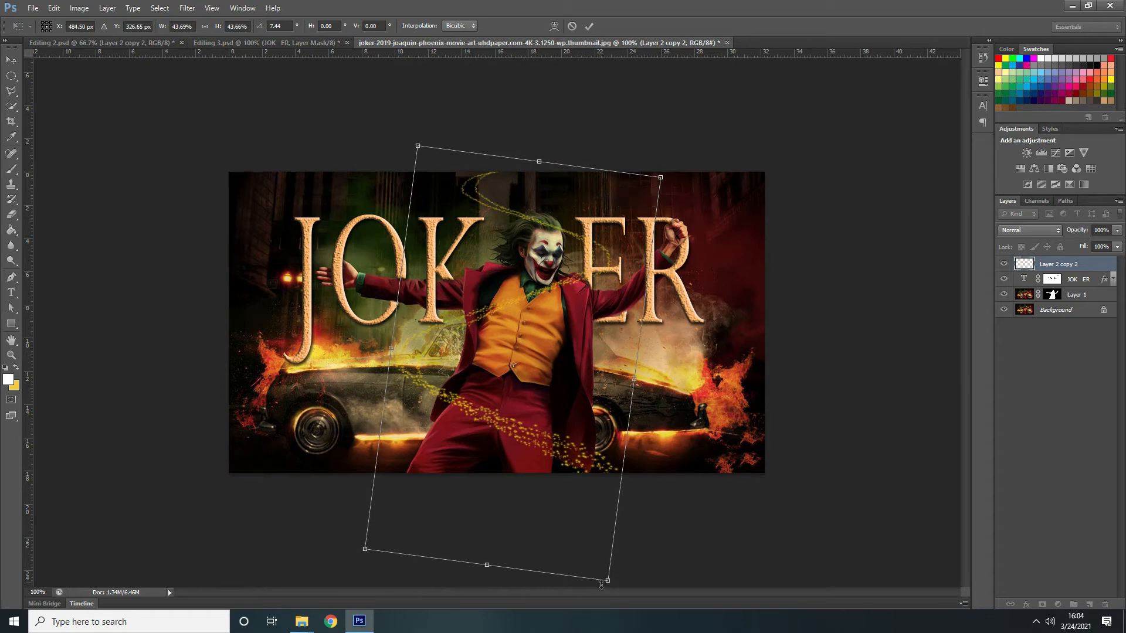
Step: Fit the swirl around the Joker at about 44.4% width and 34.7% height, and apply the transform
left_click_drag(490, 566, 509, 478)
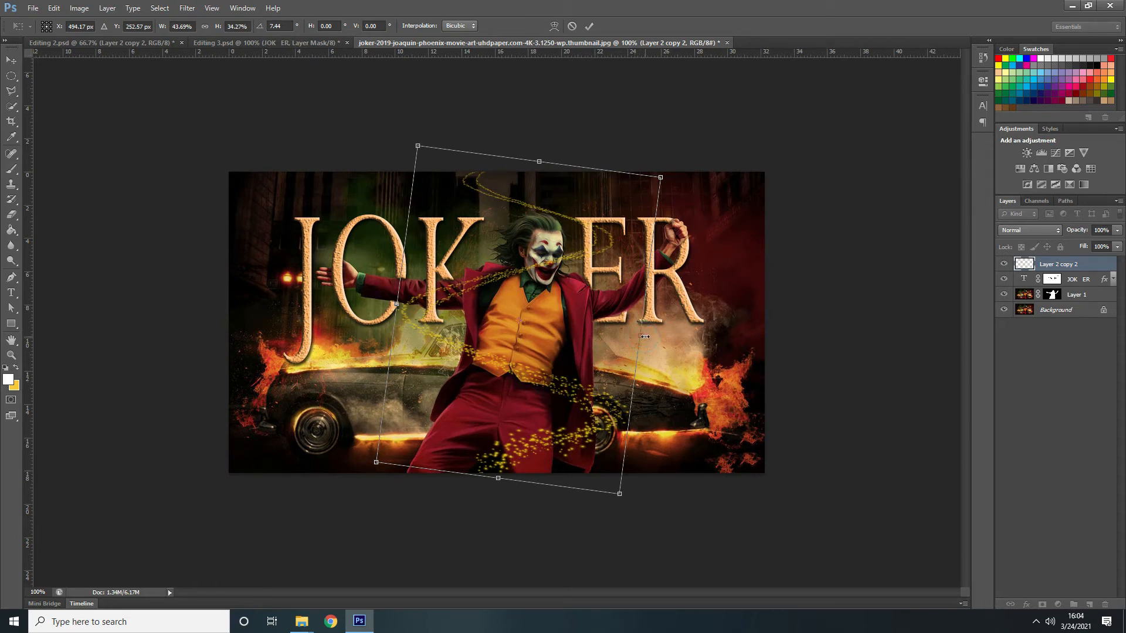
left_click_drag(645, 337, 649, 337)
left_click_drag(512, 276, 521, 278)
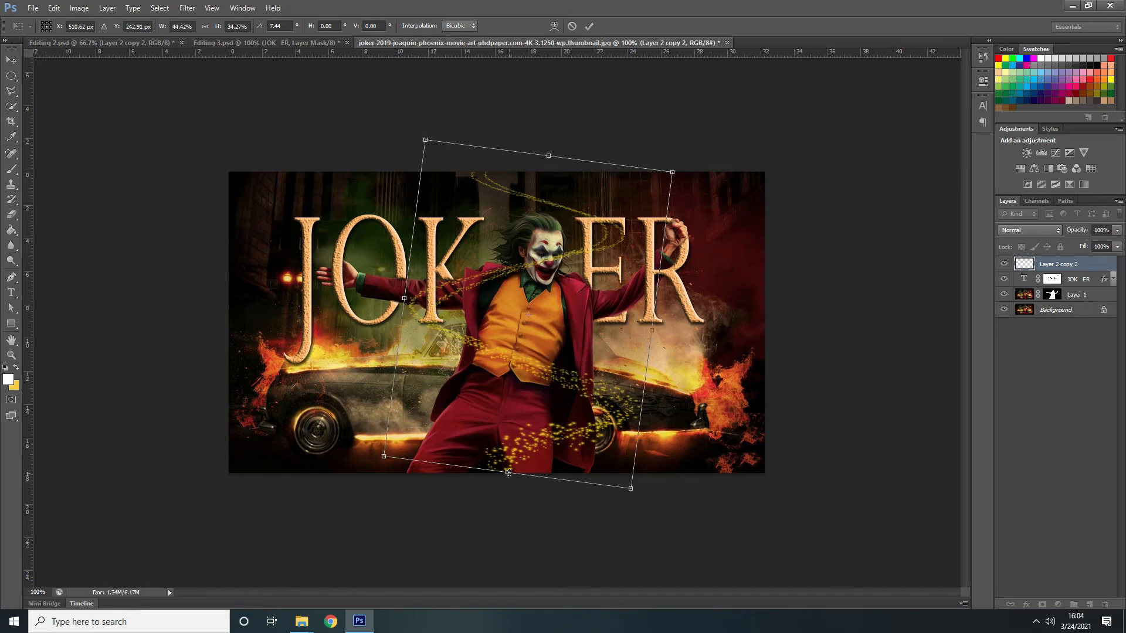
left_click_drag(509, 473, 506, 479)
left_click_drag(548, 154, 550, 158)
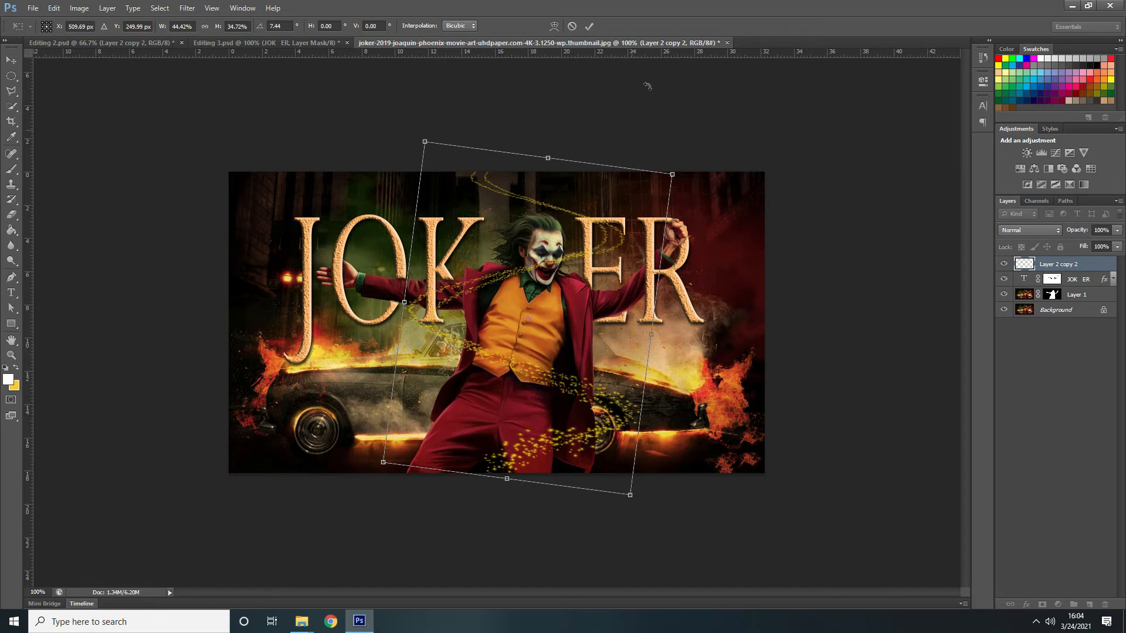
left_click(589, 26)
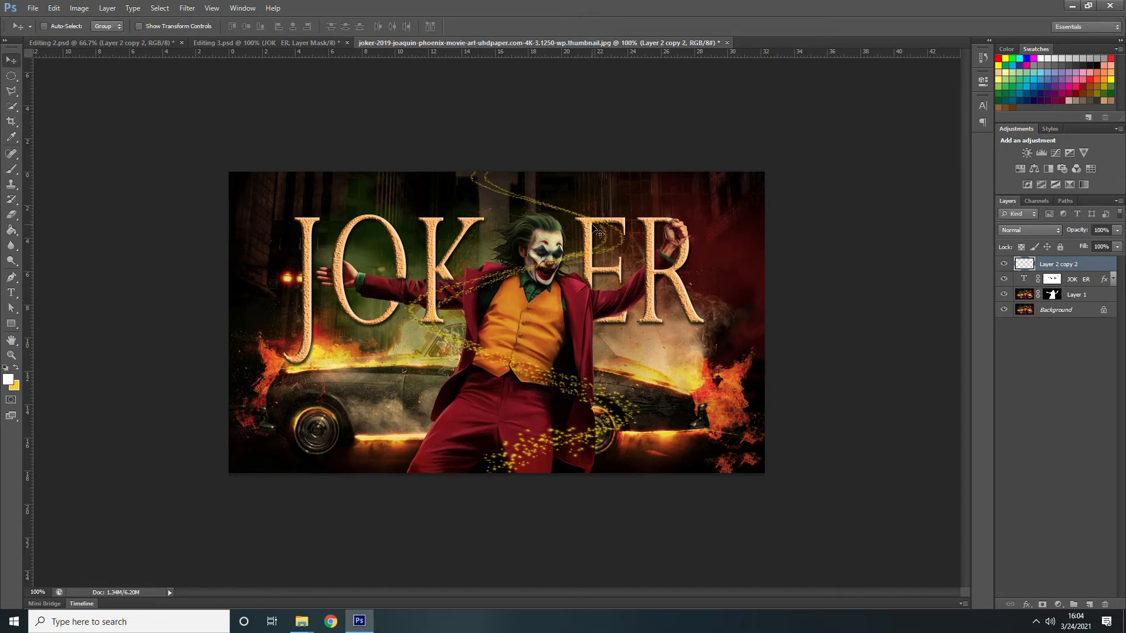
Step: Move the swirl layer below the JOK ER text layer and rename it ornamen
key("ctrl+plus")
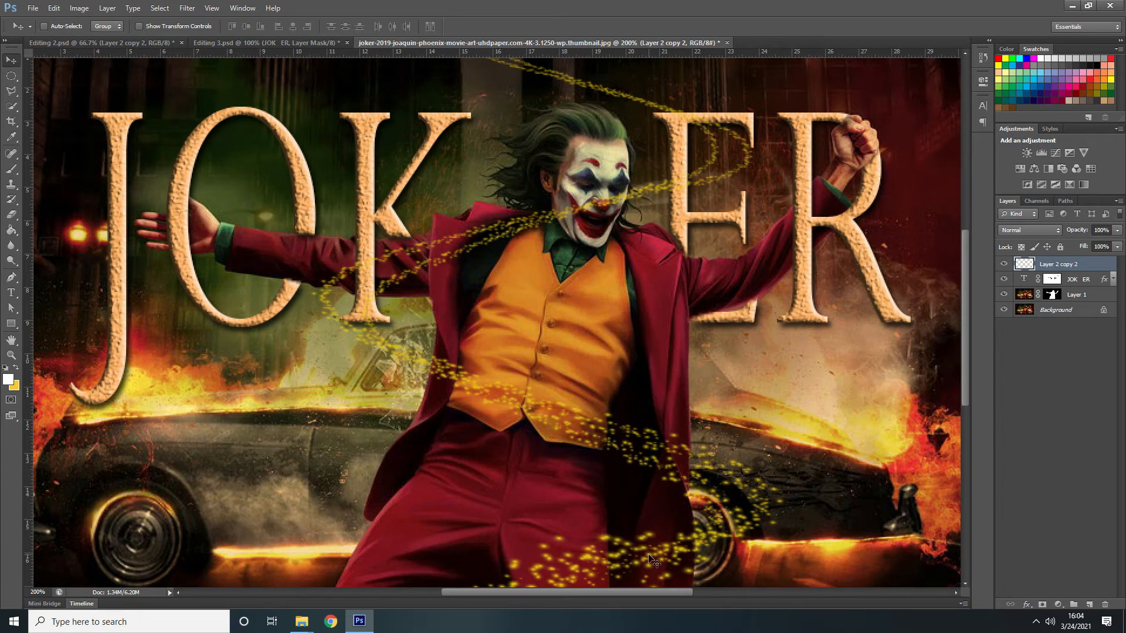
scroll(617, 549, "down", 2)
scroll(617, 548, "down", 1)
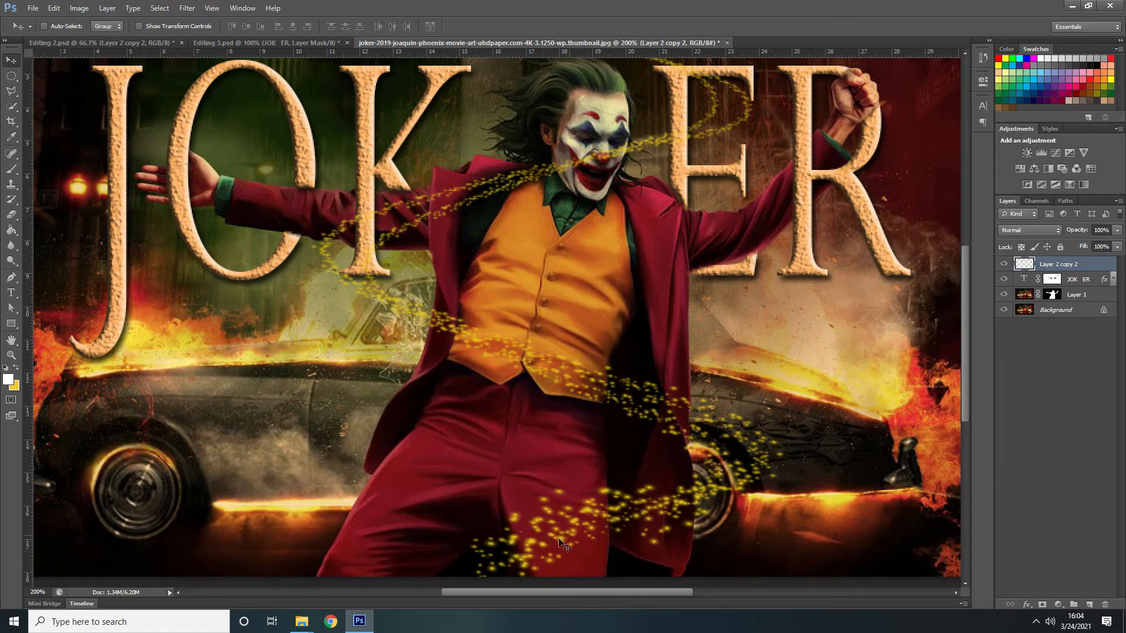
scroll(675, 221, "up", 4)
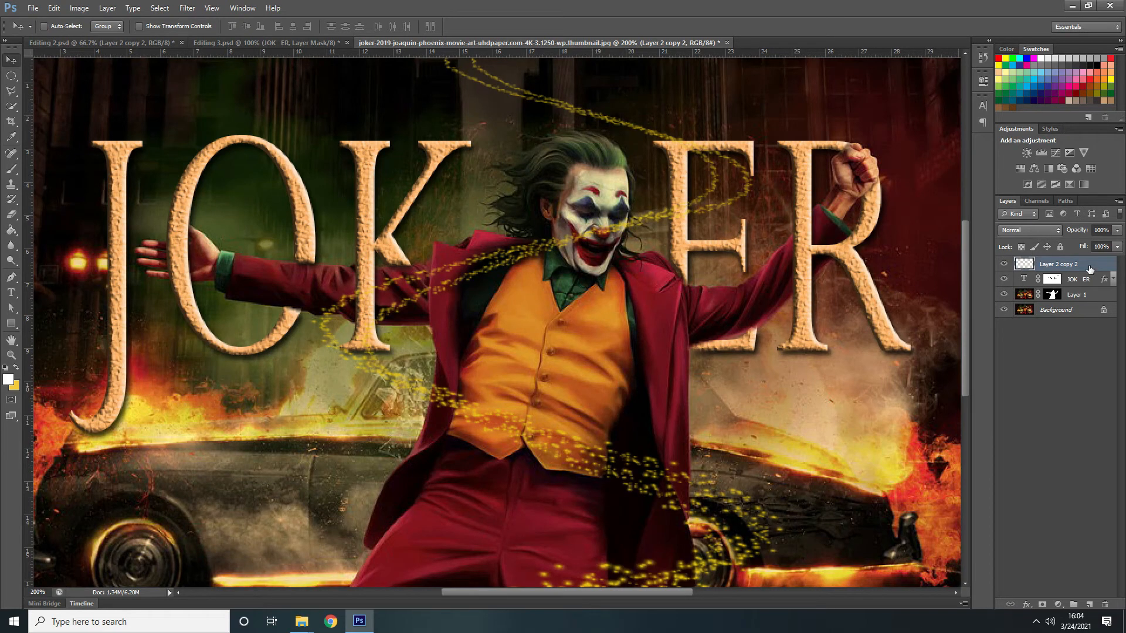
left_click_drag(1090, 269, 1086, 287)
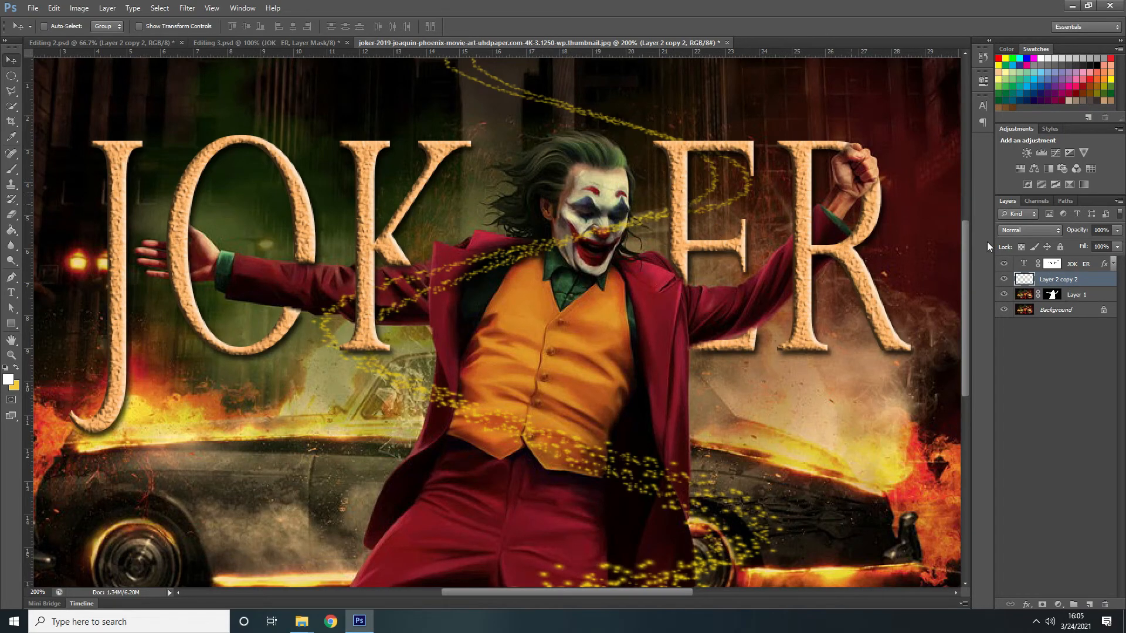
double_click(1069, 281)
type("c")
type("rnamen")
key("Return")
Step: Add a layer mask to the ornamen layer, load Layer 1's mask as a selection, and activate the Brush tool
left_click(1041, 605)
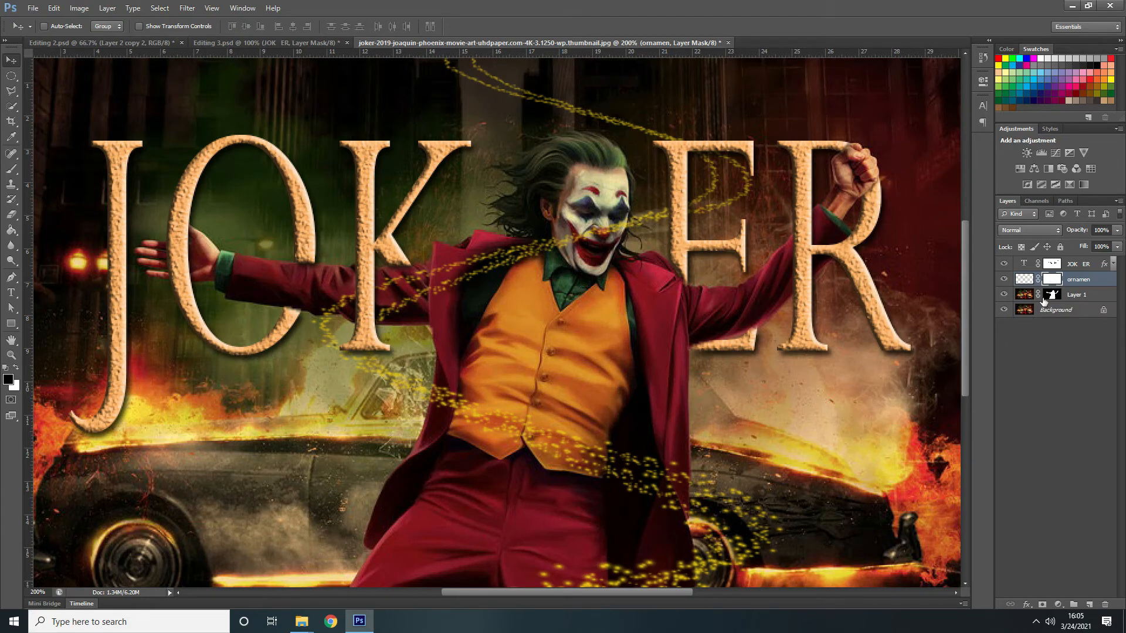
left_click(1043, 300, "ctrl")
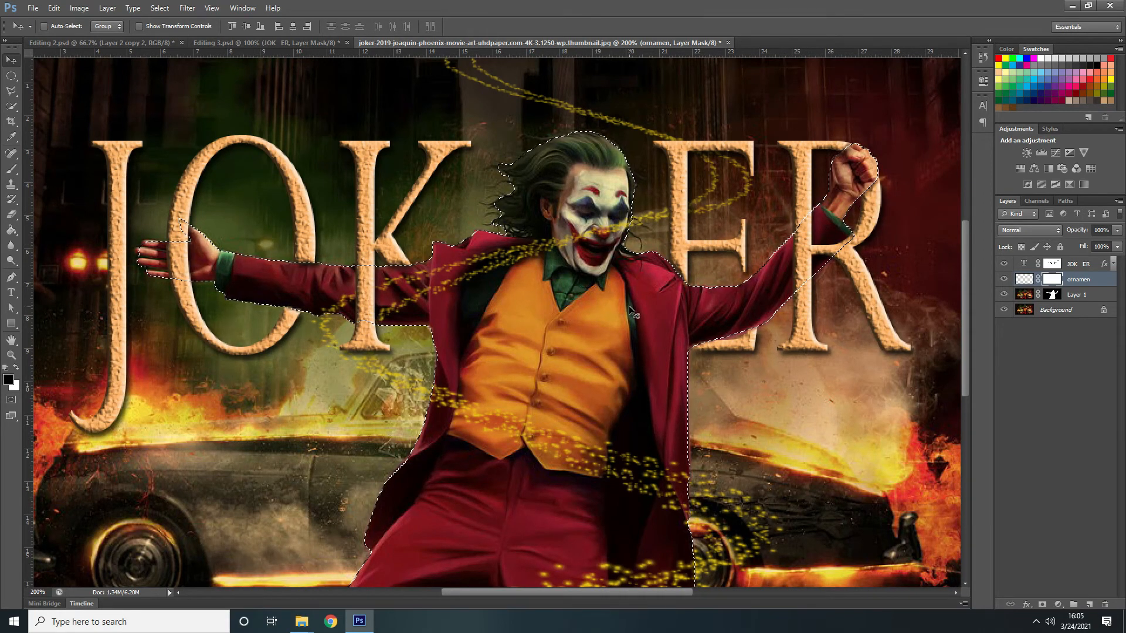
left_click(12, 170)
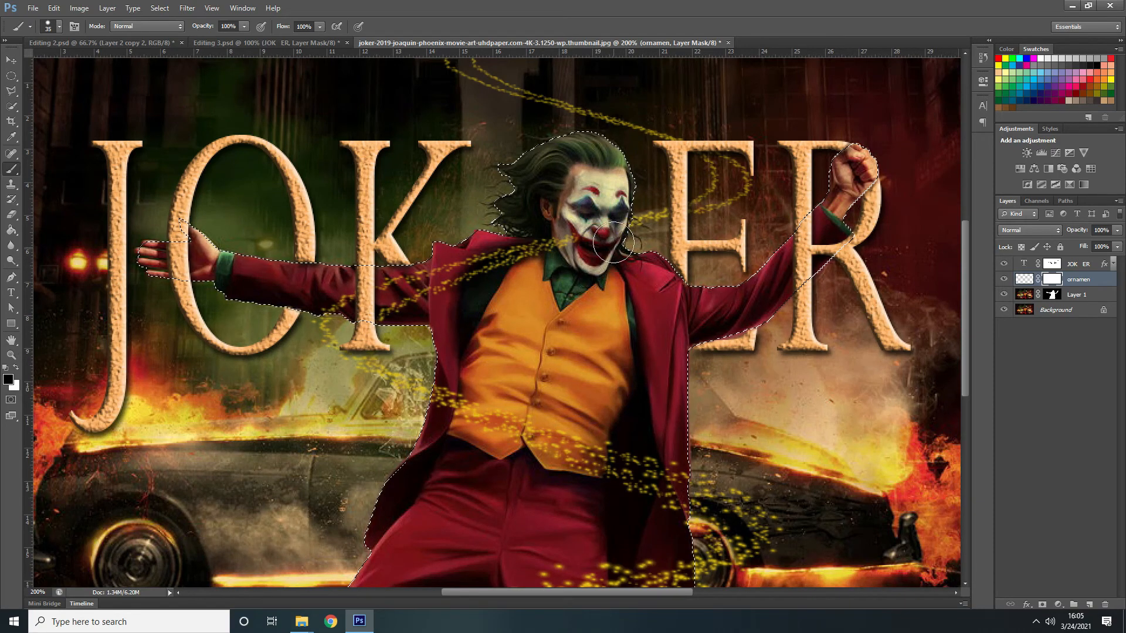
Step: Paint the ornamen mask black to hide the swirl over the face, upper chest, outstretched arm and lower trousers, and deselect
mouse_move(613, 242)
left_mouse_down()
mouse_move(606, 217)
mouse_move(585, 268)
mouse_move(554, 272)
mouse_move(545, 247)
mouse_move(399, 286)
left_mouse_up()
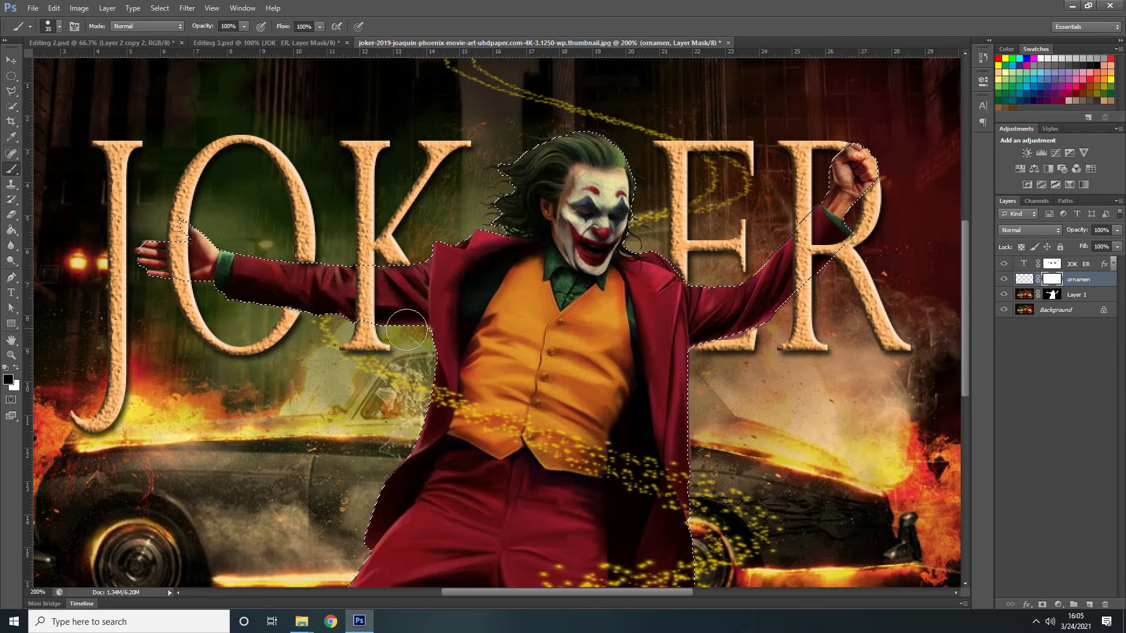
scroll(616, 437, "down", 4)
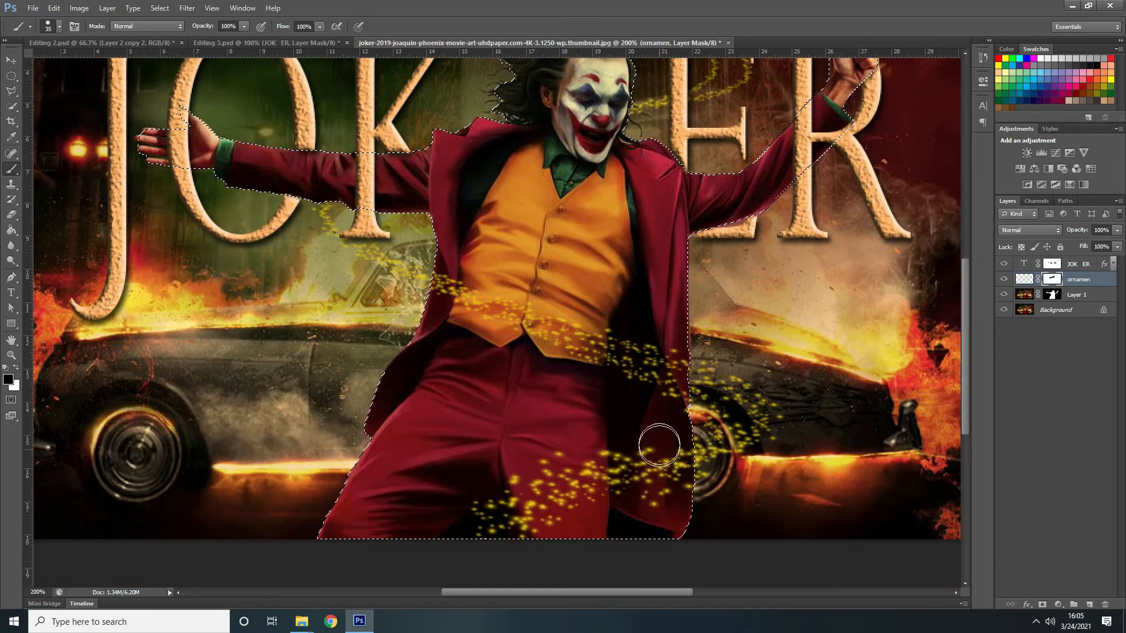
mouse_move(659, 445)
left_mouse_down()
mouse_move(670, 503)
mouse_move(677, 450)
mouse_move(673, 512)
mouse_move(643, 452)
mouse_move(610, 533)
mouse_move(613, 456)
mouse_move(548, 450)
mouse_move(463, 508)
mouse_move(597, 481)
mouse_move(525, 481)
mouse_move(567, 492)
mouse_move(479, 529)
left_mouse_up()
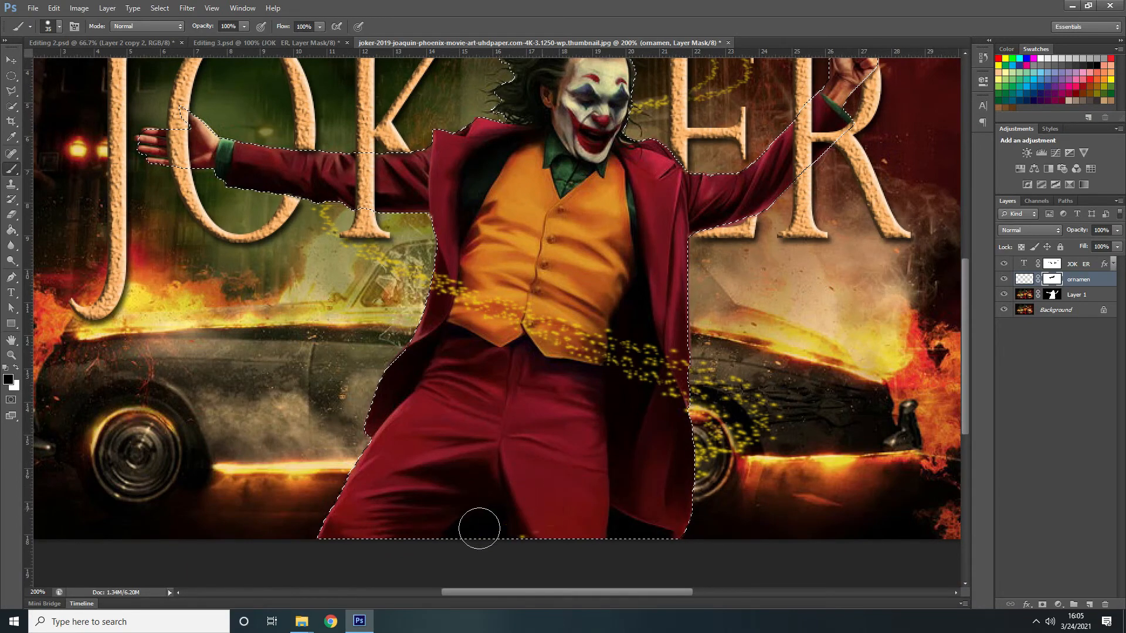
scroll(574, 445, "up", 4)
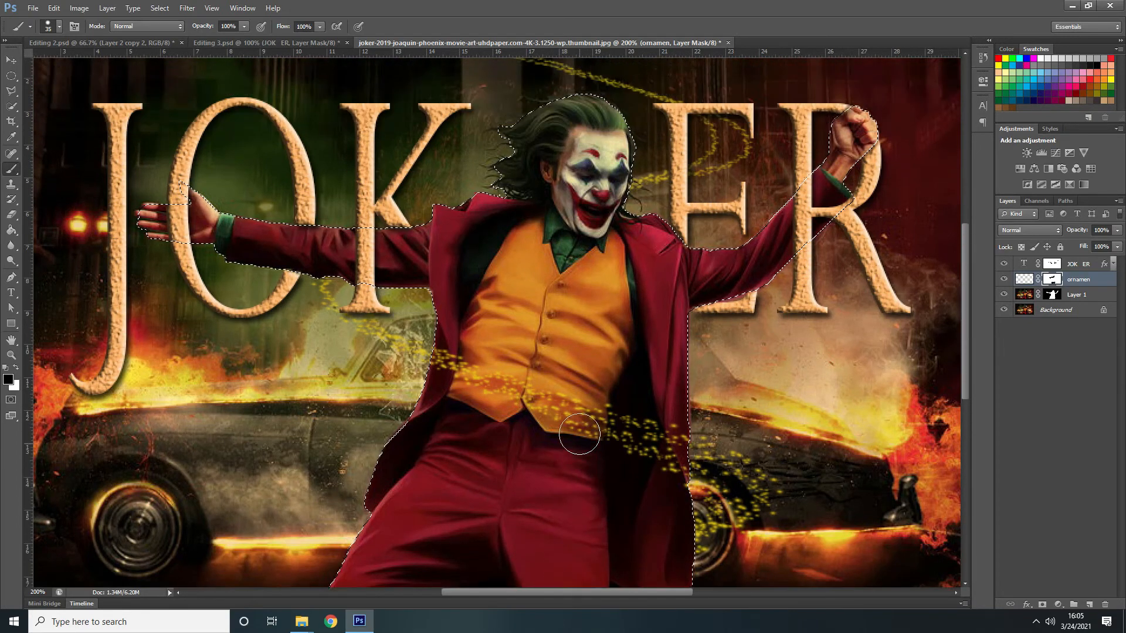
scroll(579, 433, "up", 1)
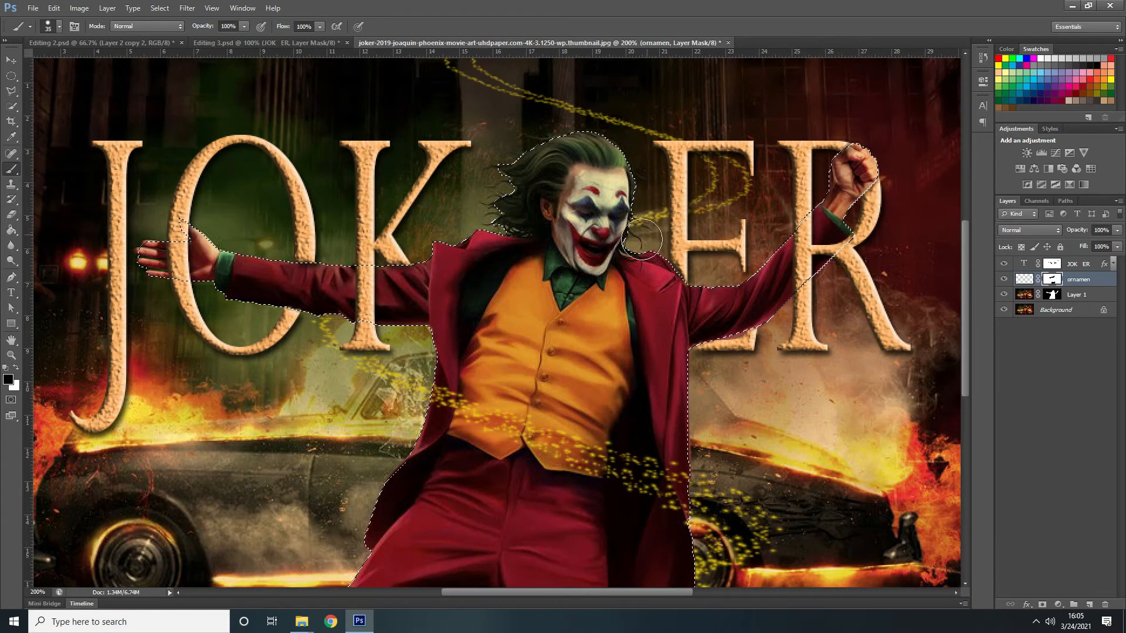
key("ctrl+d")
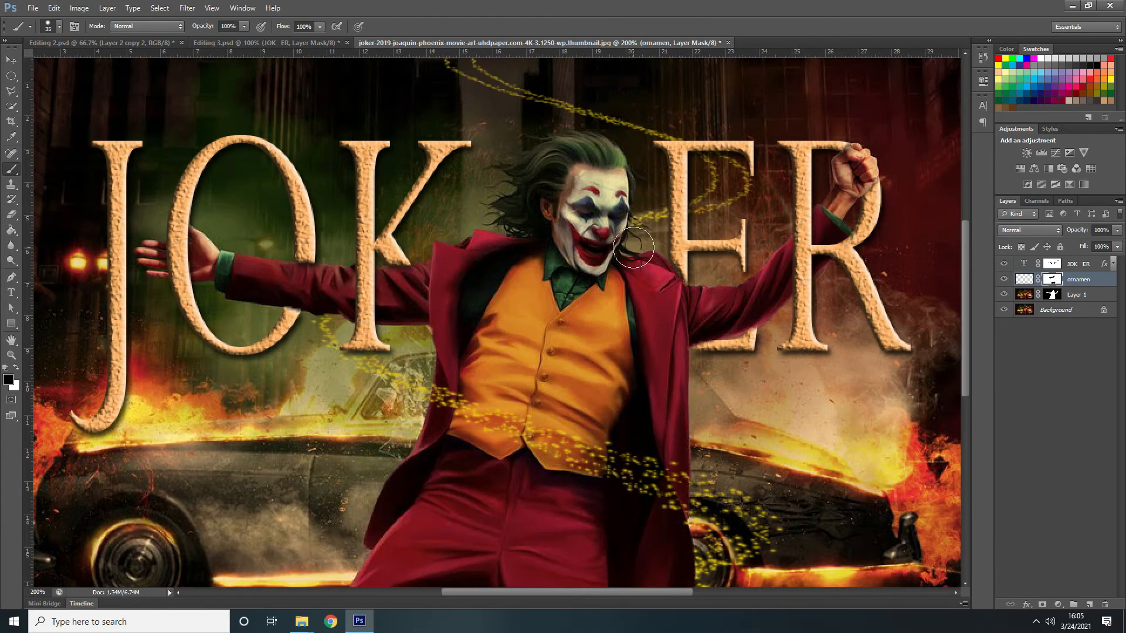
key("ctrl+minus")
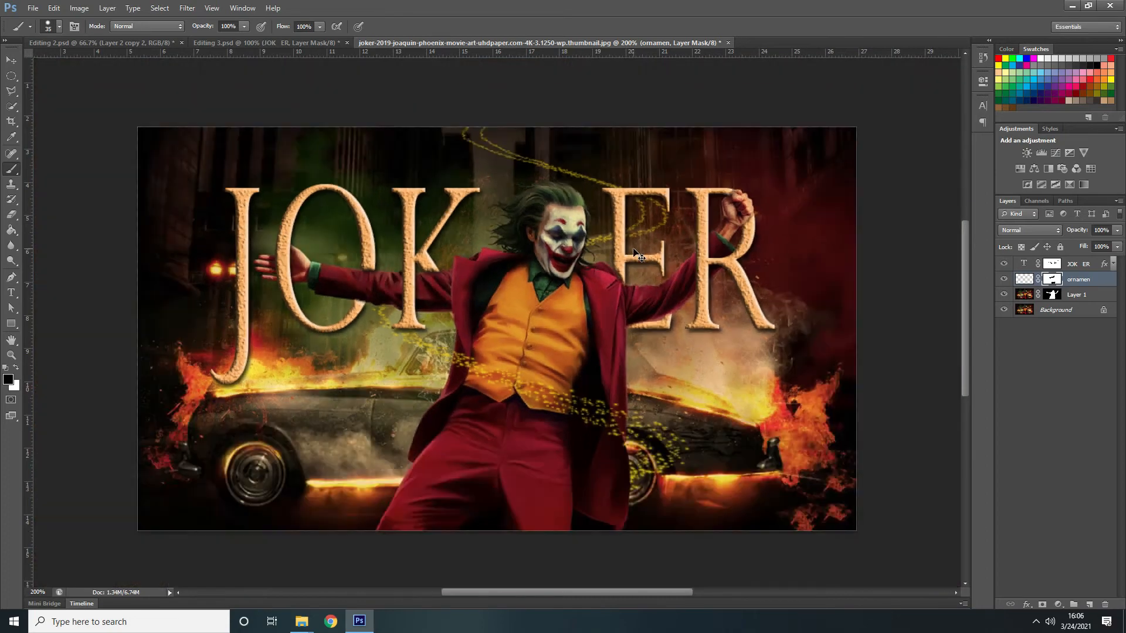
Step: Duplicate the masked ornamen layer twice
key("ctrl+plus")
key("ctrl+plus")
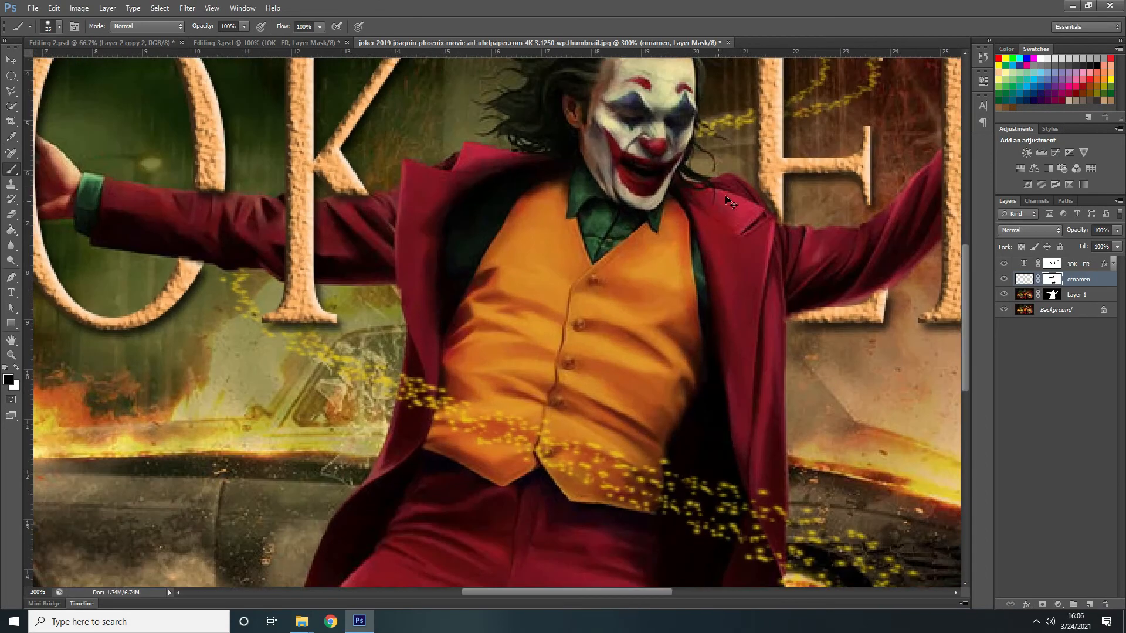
scroll(720, 156, "up", 1)
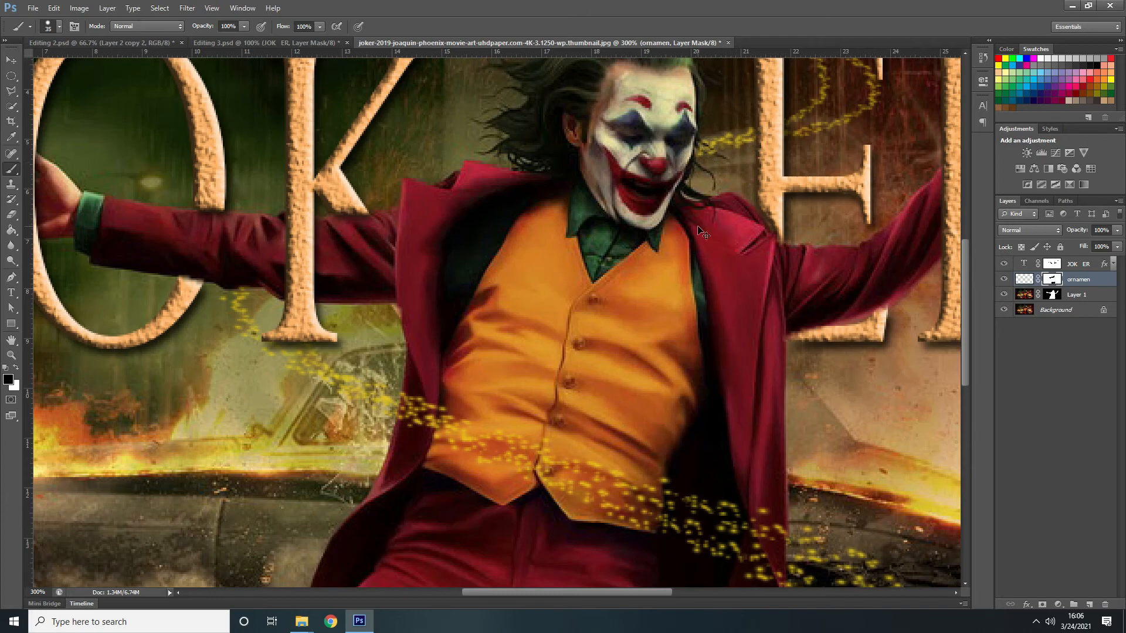
key("ctrl+minus")
key("ctrl+minus")
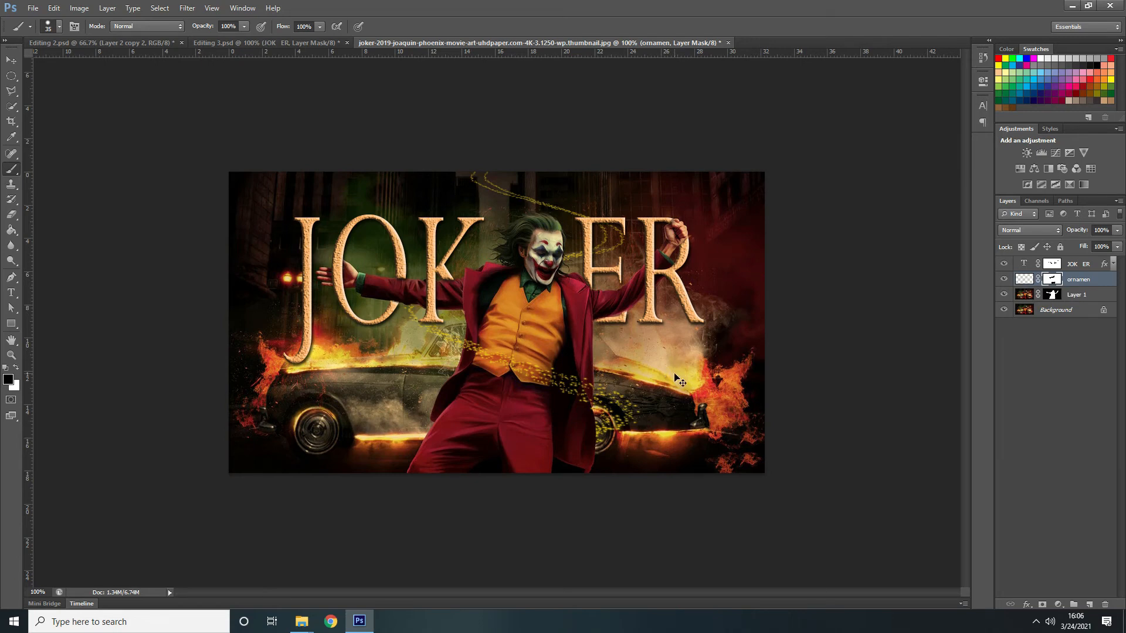
key("ctrl+j")
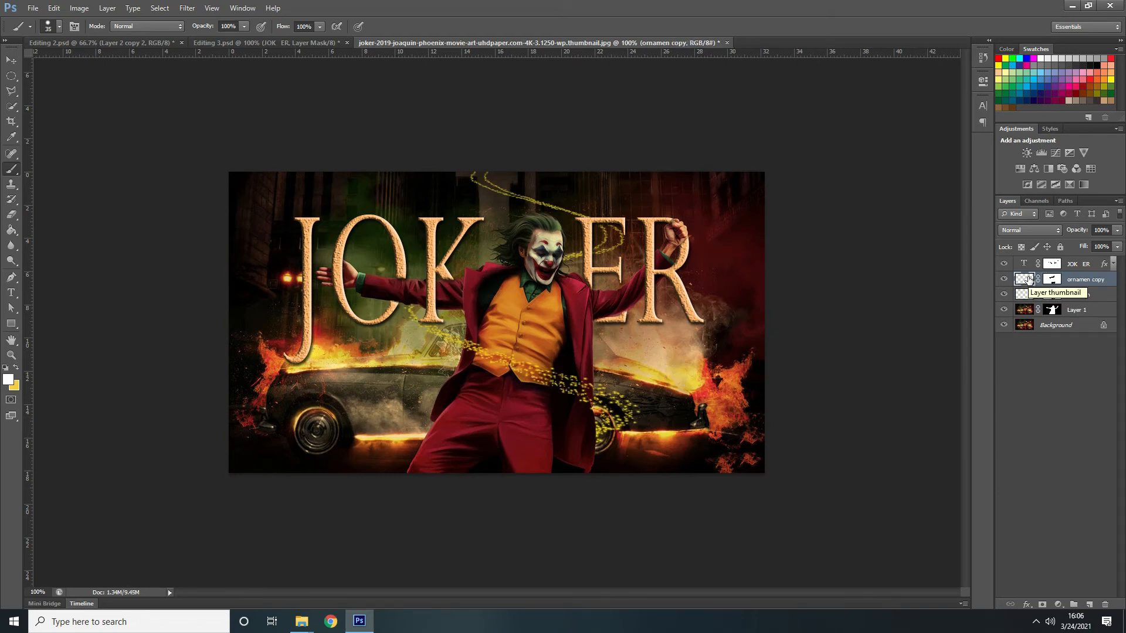
key("ctrl+j")
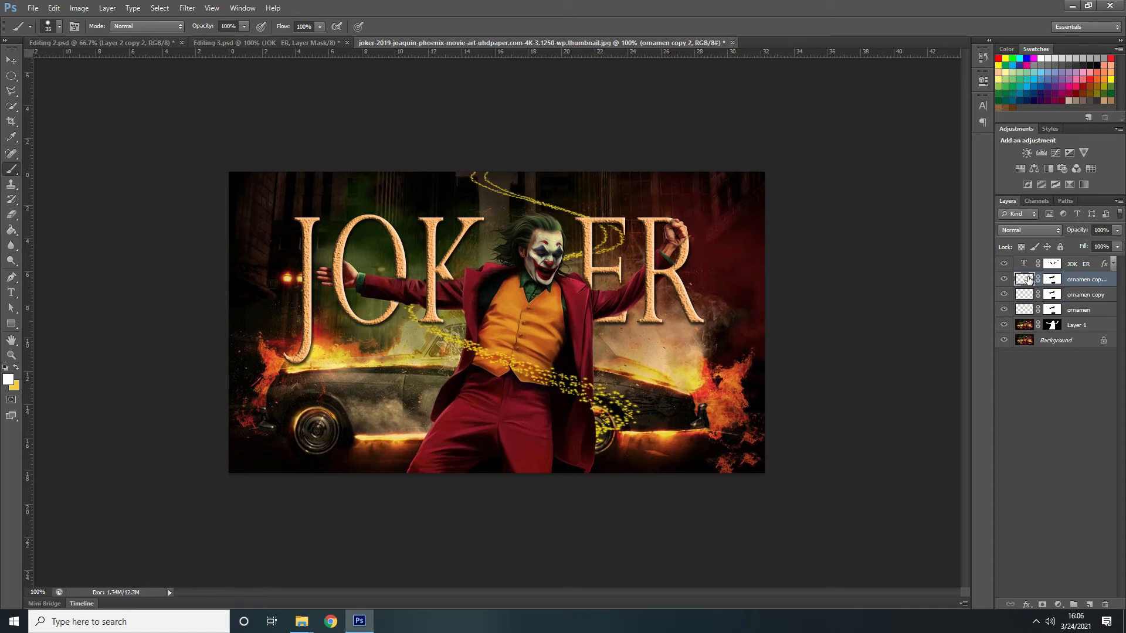
Step: Delete the layer mask from ornamen copy 2, and check the swirls in the reference document Editing 3.psd
key("ctrl+plus")
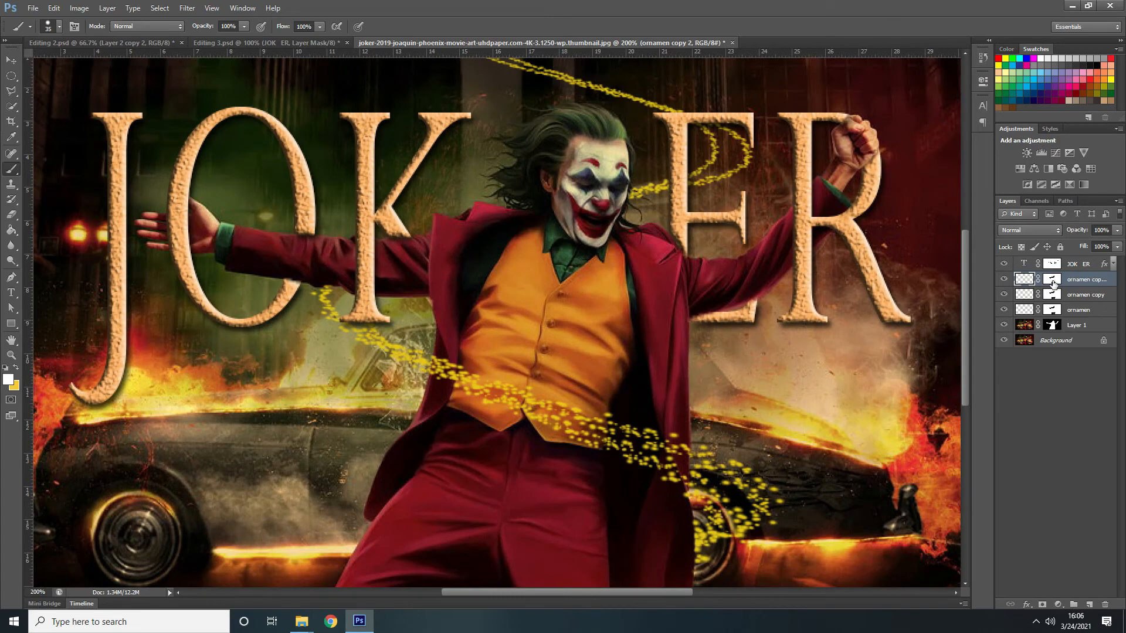
left_click(1053, 283)
right_click(1051, 283)
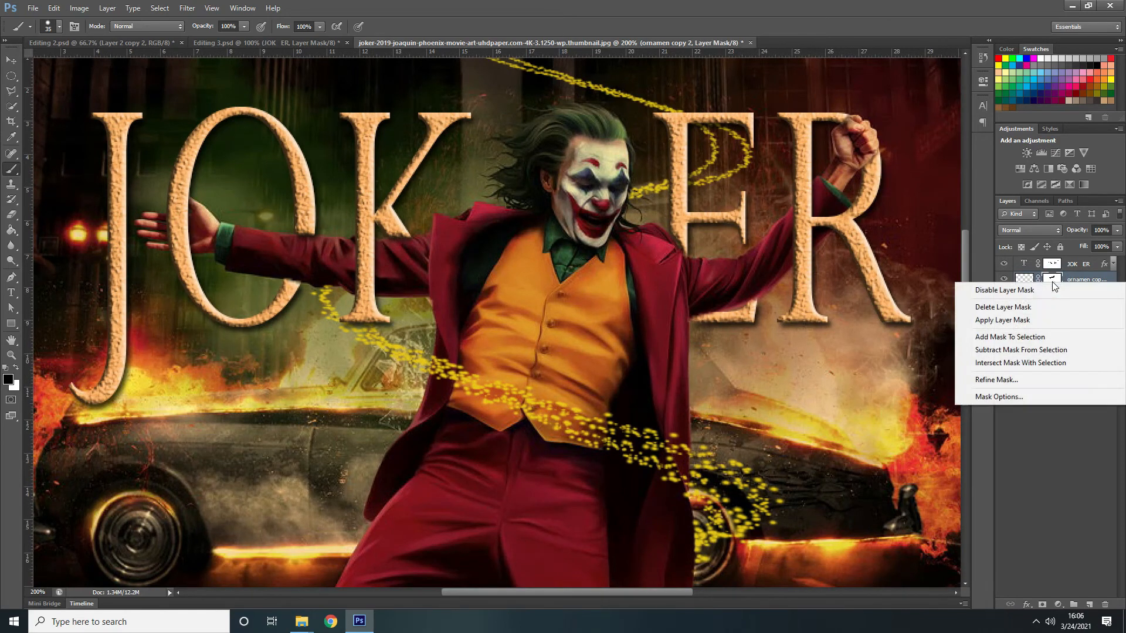
left_click(1030, 303)
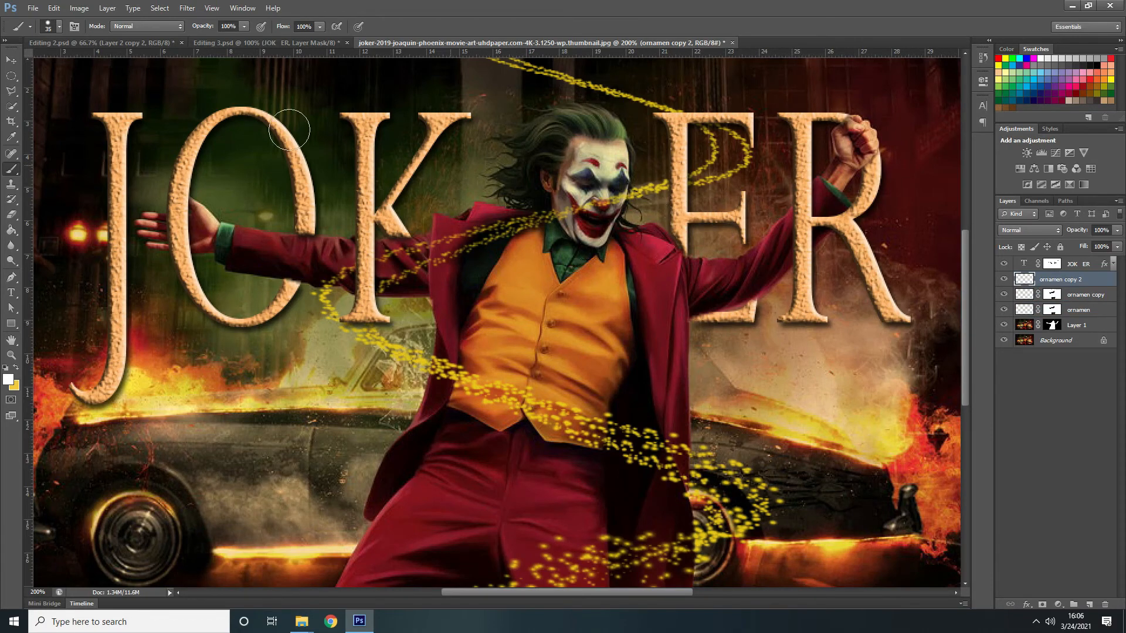
left_click(14, 59)
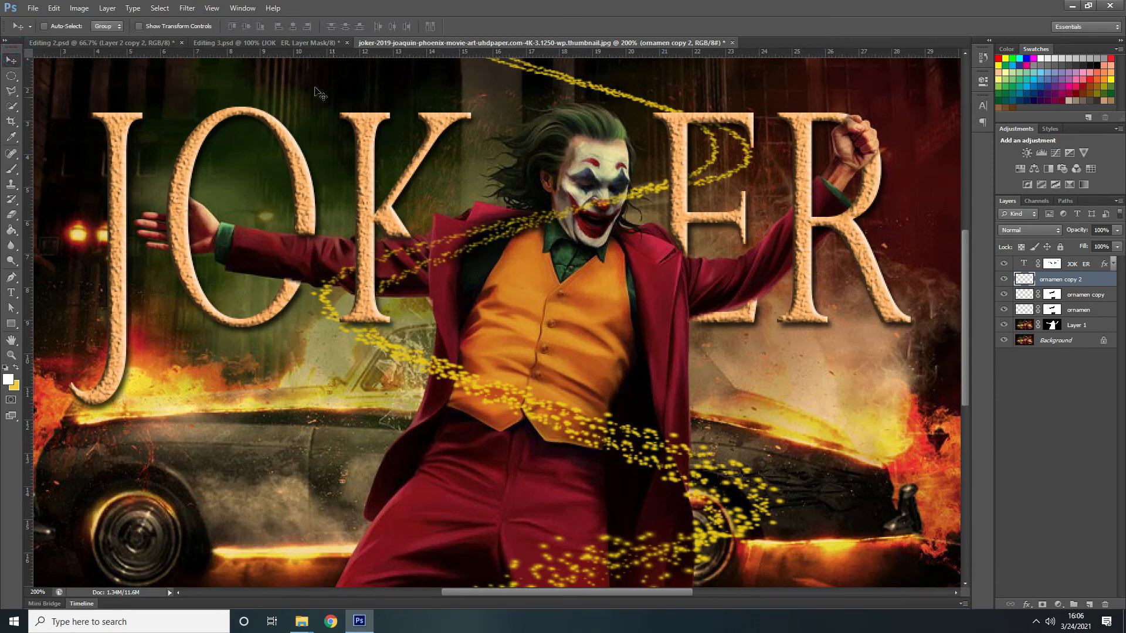
left_click(283, 44)
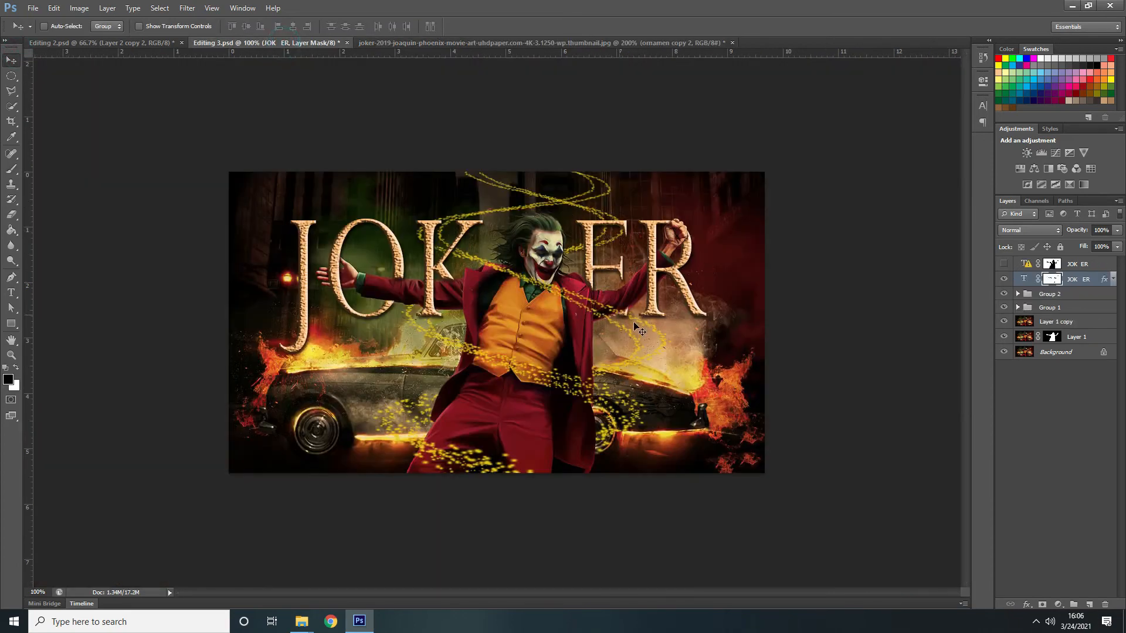
left_click(509, 44)
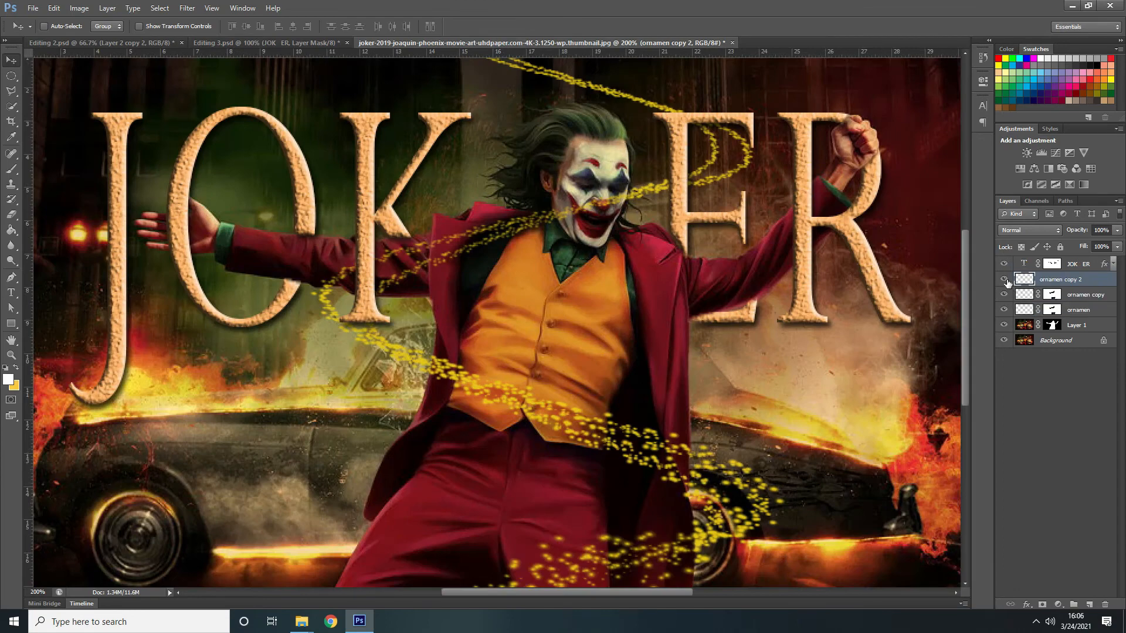
Step: Hide ornamen copy 2 and group the ornamen copy and ornamen layers
left_click(1085, 295)
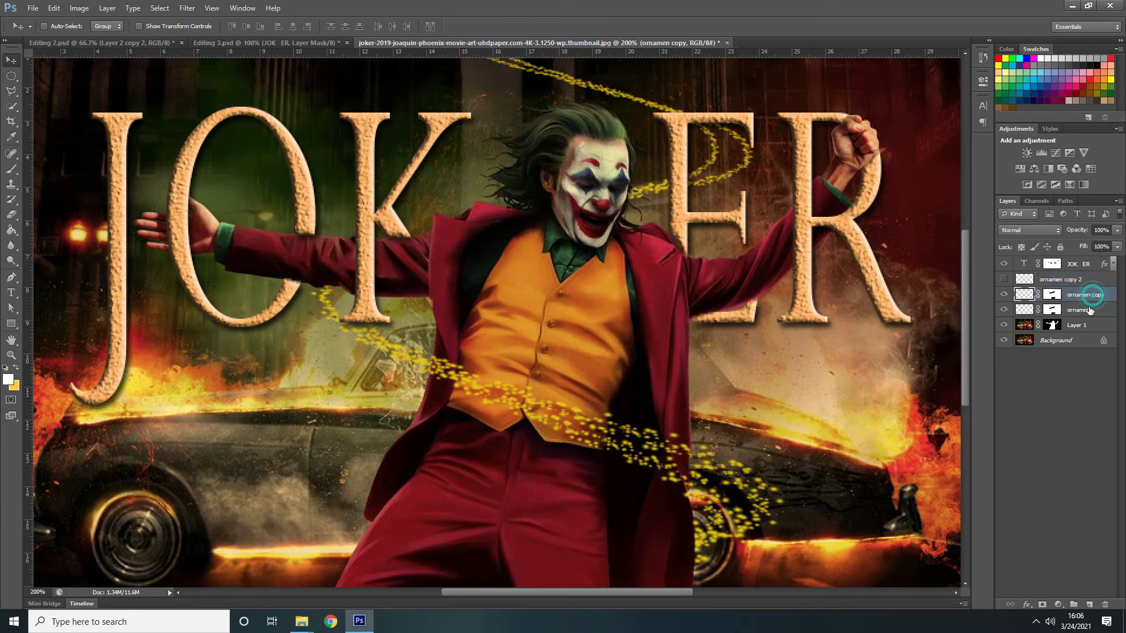
left_click(1084, 311, "shift")
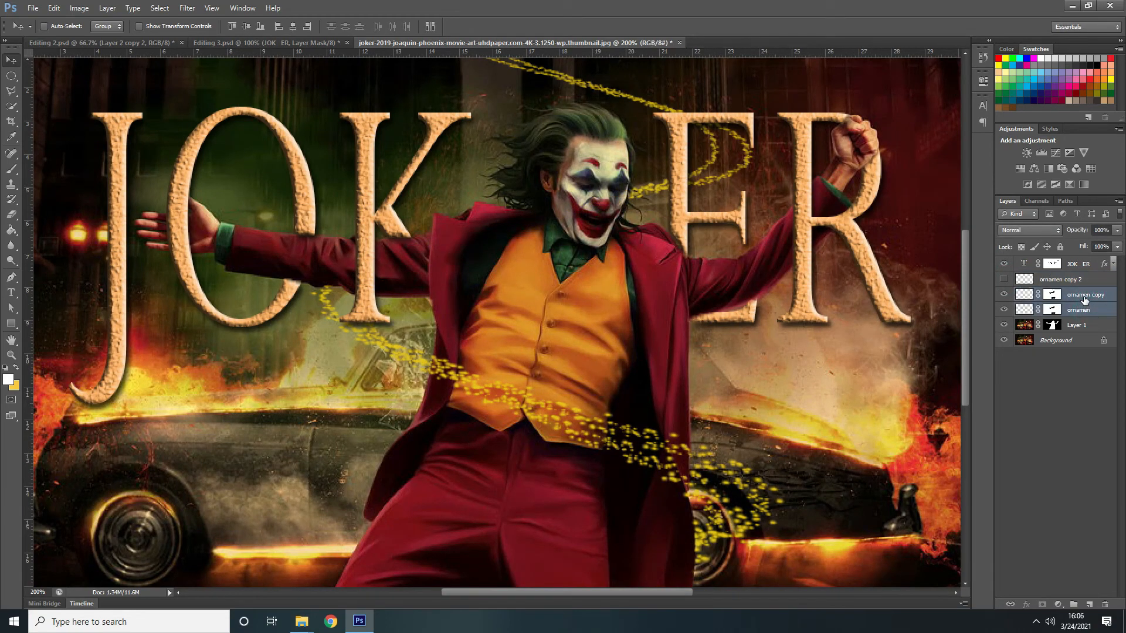
key("ctrl+g")
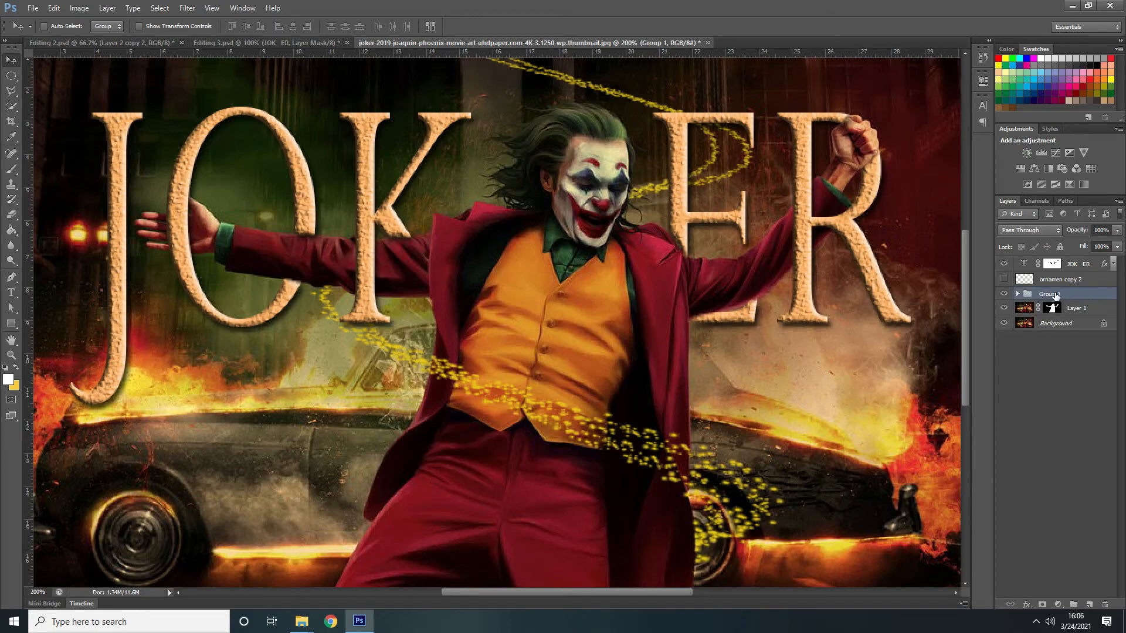
Step: Show ornamen copy 2 again and flip its swirl horizontally with Free Transform
left_click(1061, 279)
left_click(1004, 279)
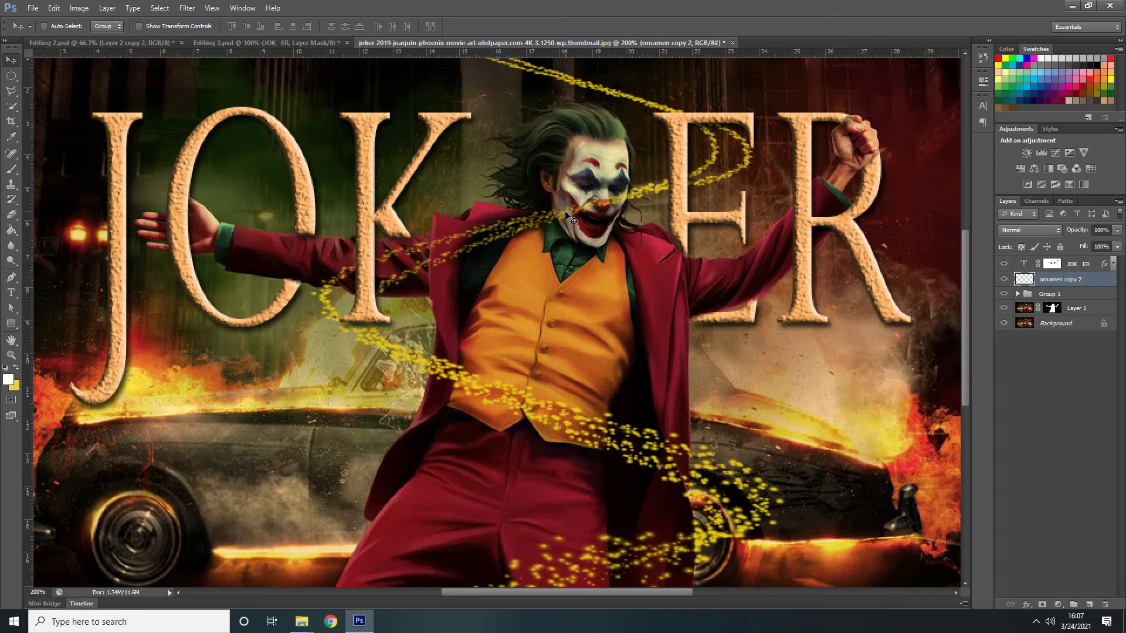
key("ctrl+t")
key("ctrl+minus")
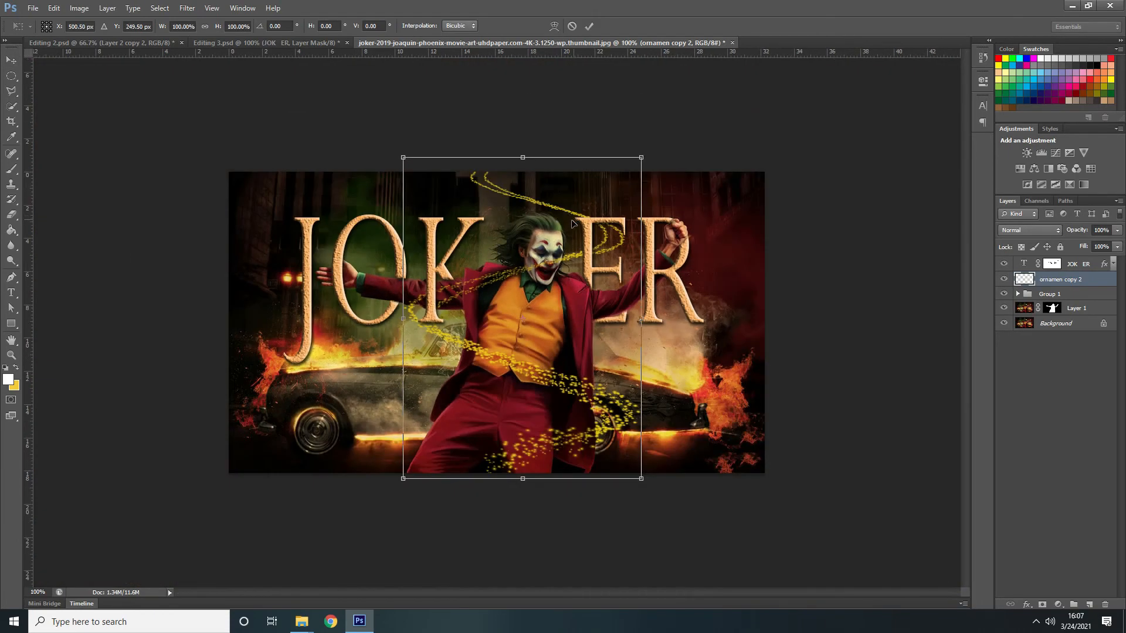
right_click(556, 226)
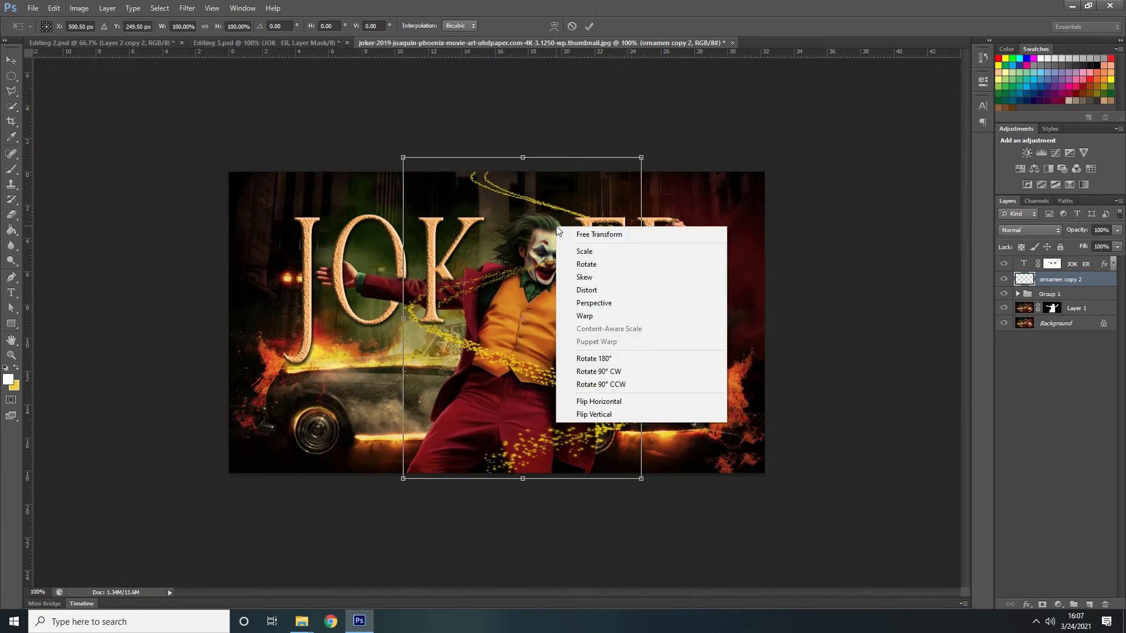
left_click(618, 400)
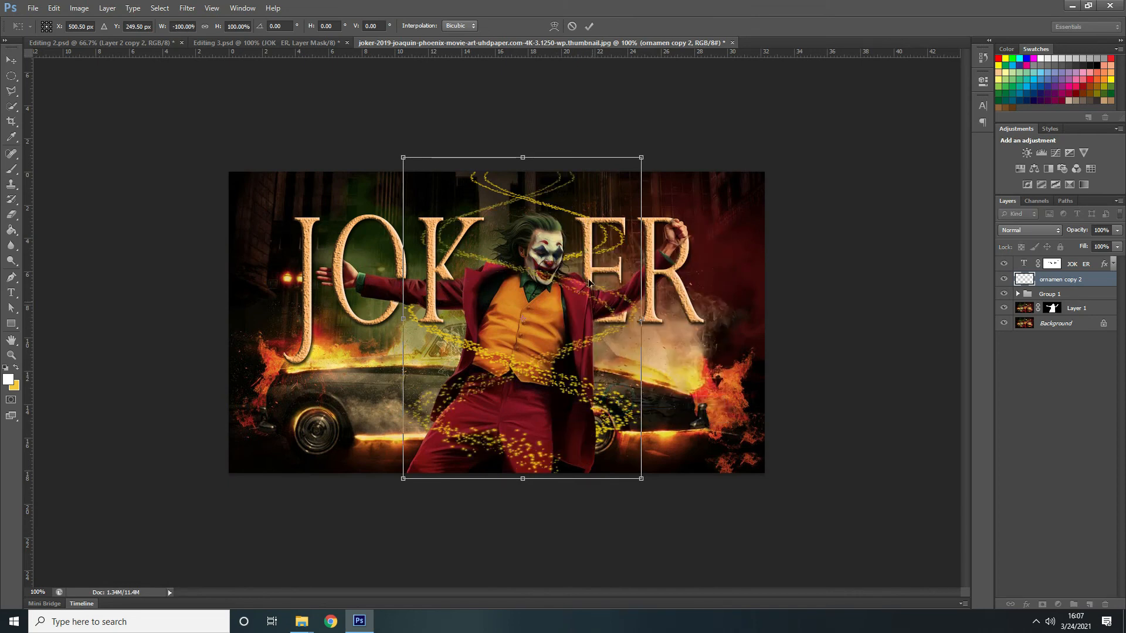
Step: Rotate the flipped swirl about 5.47° clockwise, move it to about X 488 px, Y 267.64 px, and apply the transform
left_click_drag(649, 148, 650, 179)
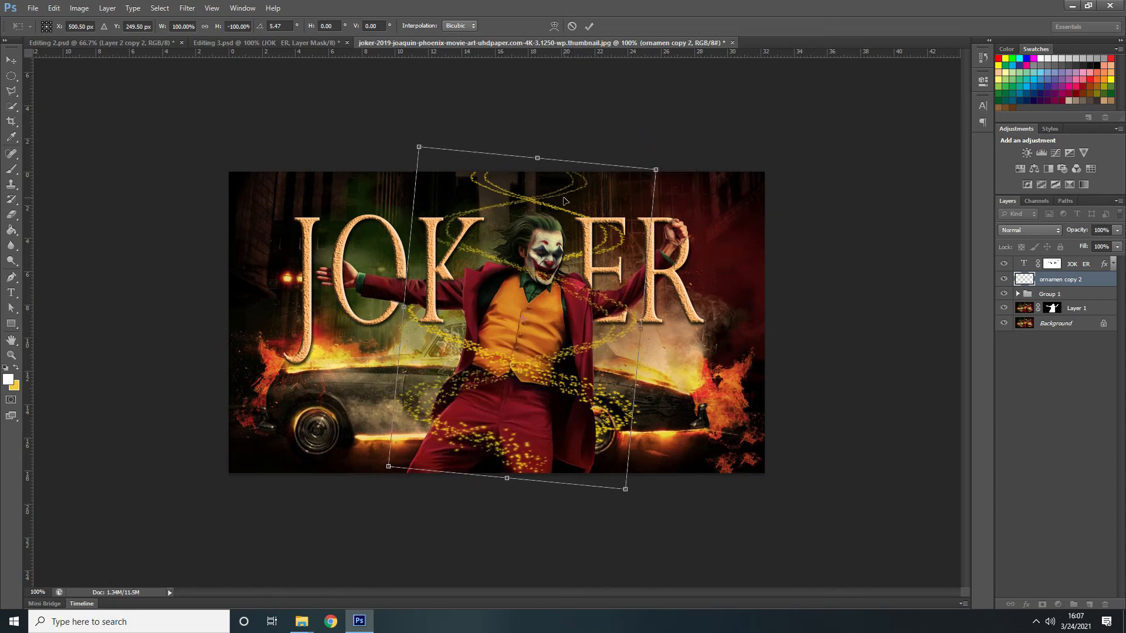
key("ctrl+plus")
left_click_drag(567, 220, 555, 248)
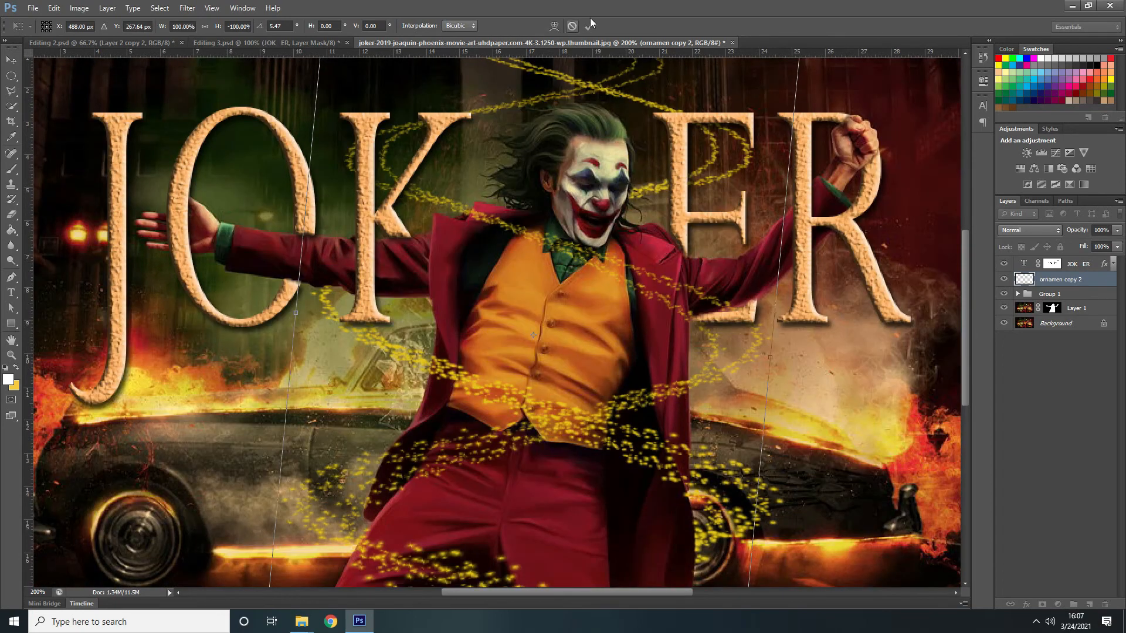
left_click(592, 26)
Step: Add a layer mask to ornamen copy 2, load Layer 1's mask as a selection, and activate the Brush tool
key("ctrl+minus")
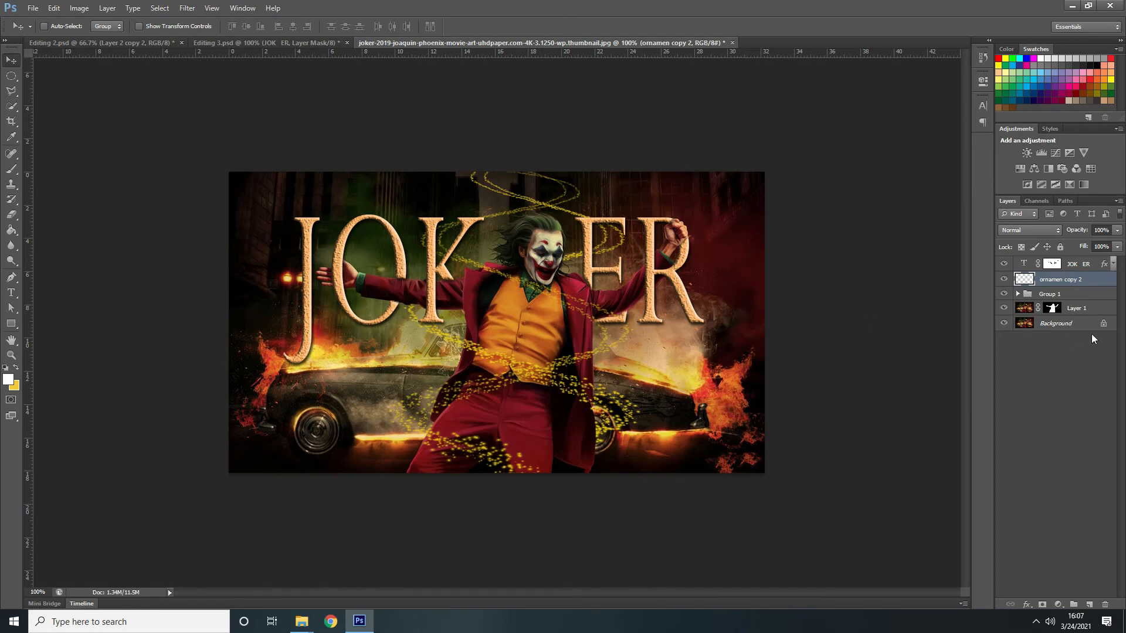
left_click(1043, 605)
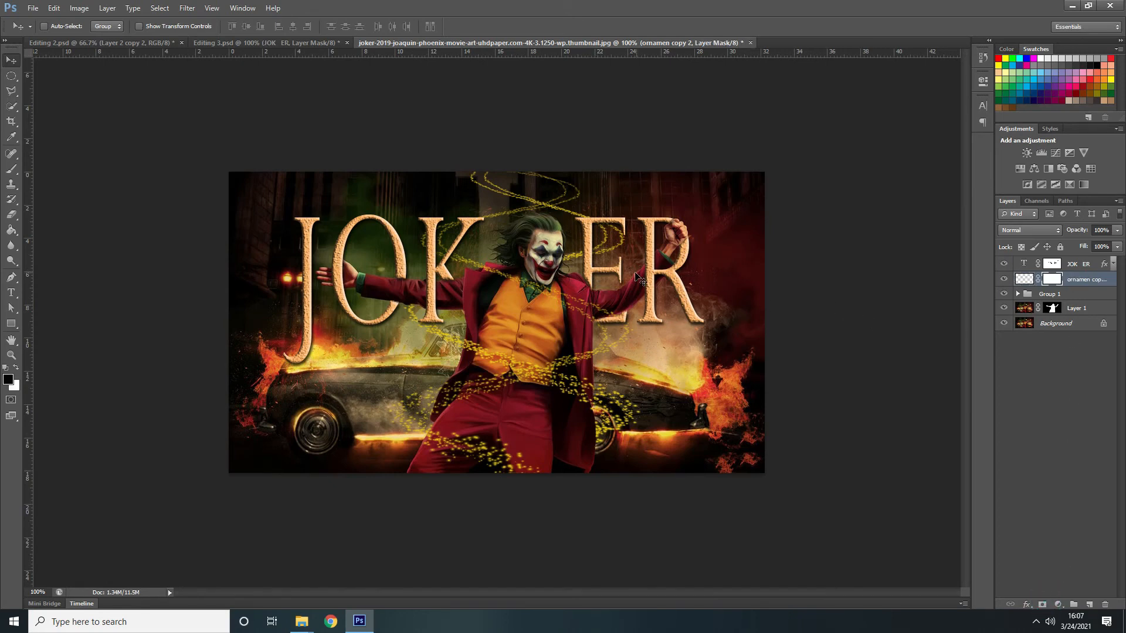
left_click(1052, 309, "ctrl")
key("ctrl+plus")
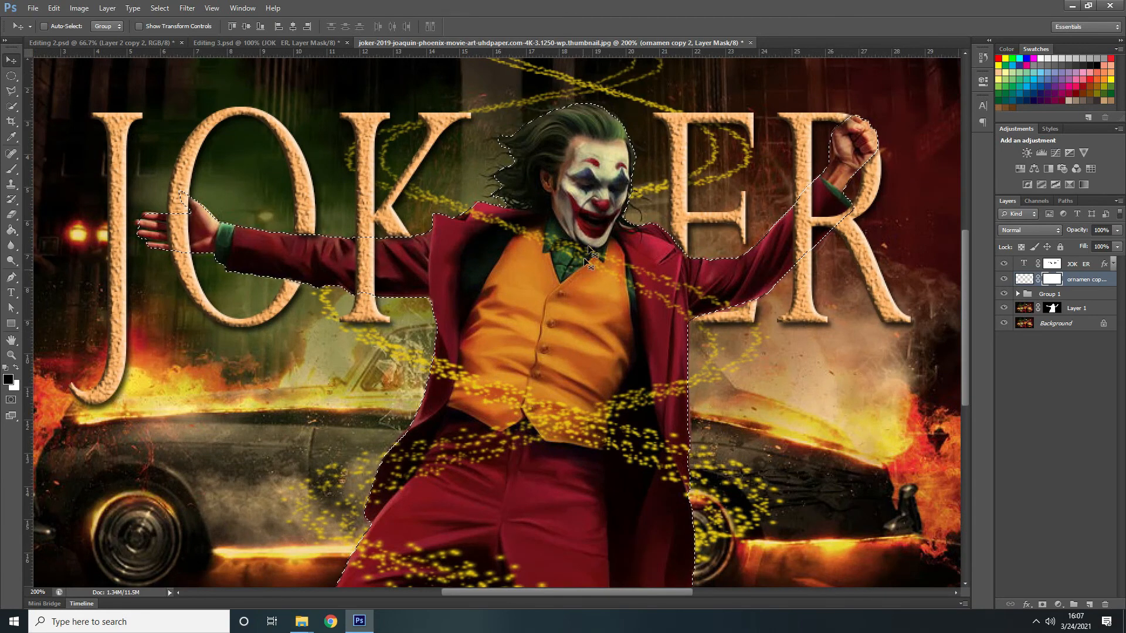
left_click(9, 170)
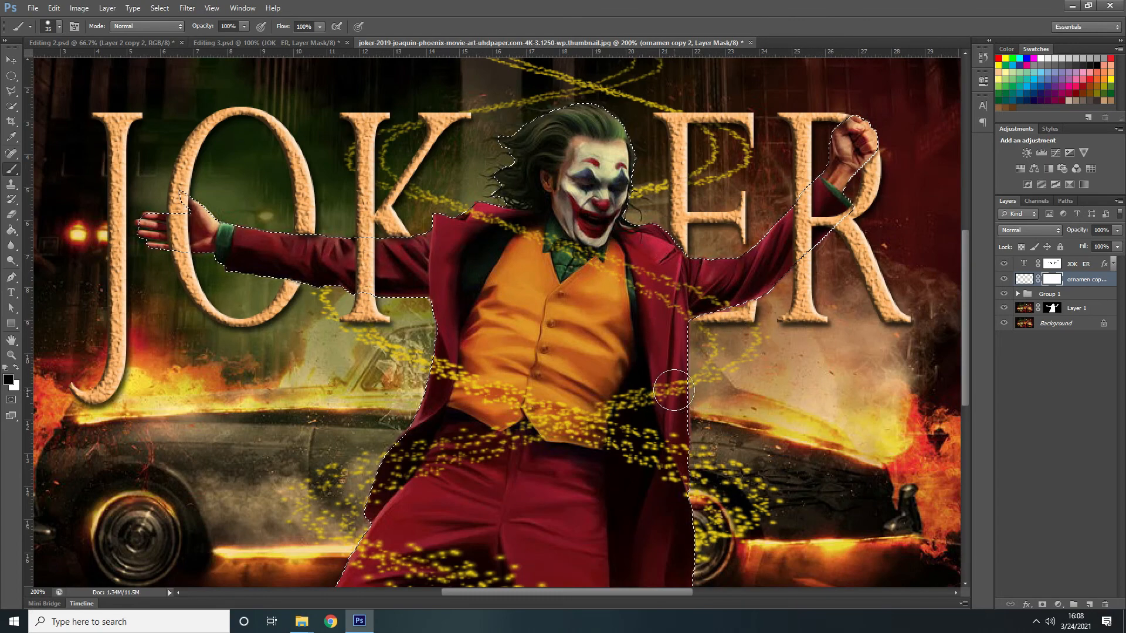
mouse_move(674, 390)
left_mouse_down()
mouse_move(638, 404)
mouse_move(630, 395)
mouse_move(642, 380)
mouse_move(663, 380)
mouse_move(522, 423)
mouse_move(575, 418)
mouse_move(408, 458)
left_mouse_up()
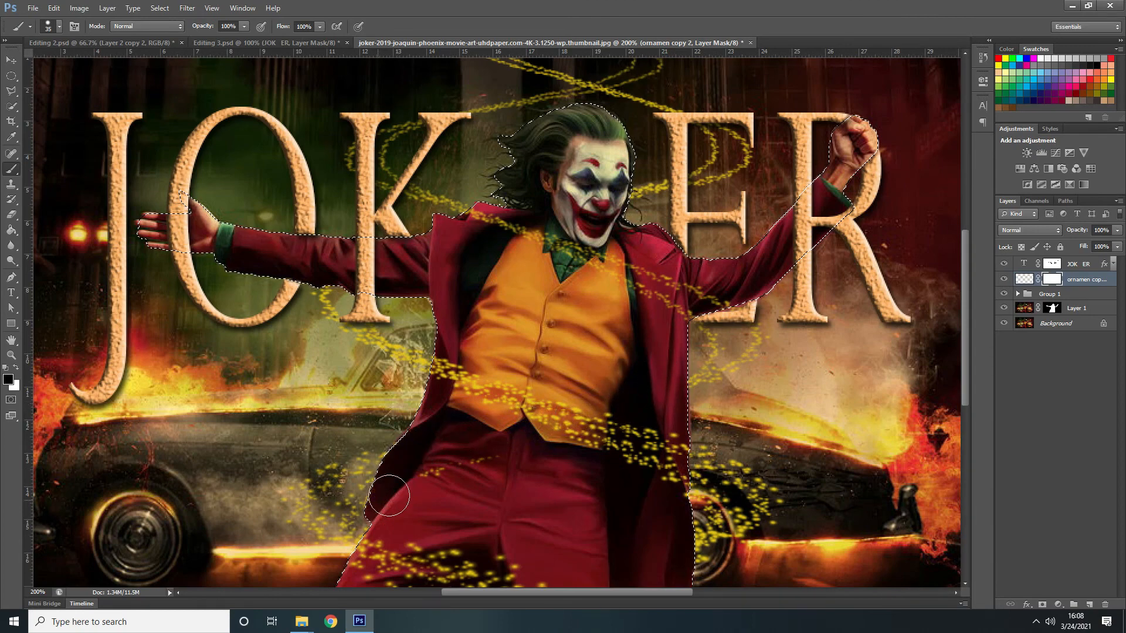
left_click_drag(389, 496, 416, 472)
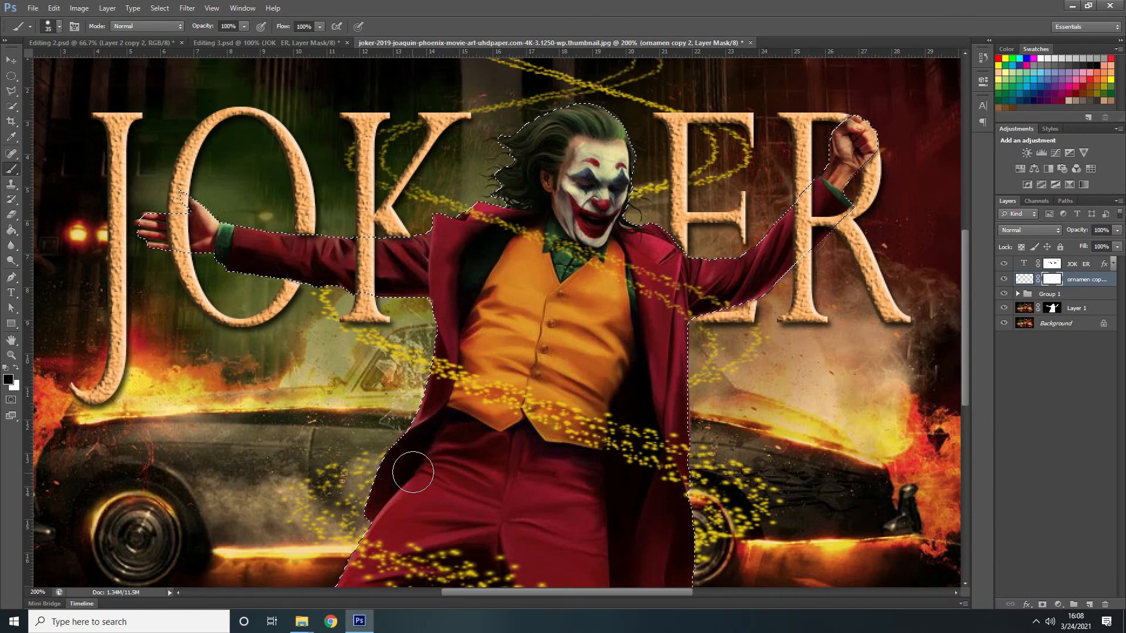
key("ctrl+alt+z")
key("ctrl+alt+z")
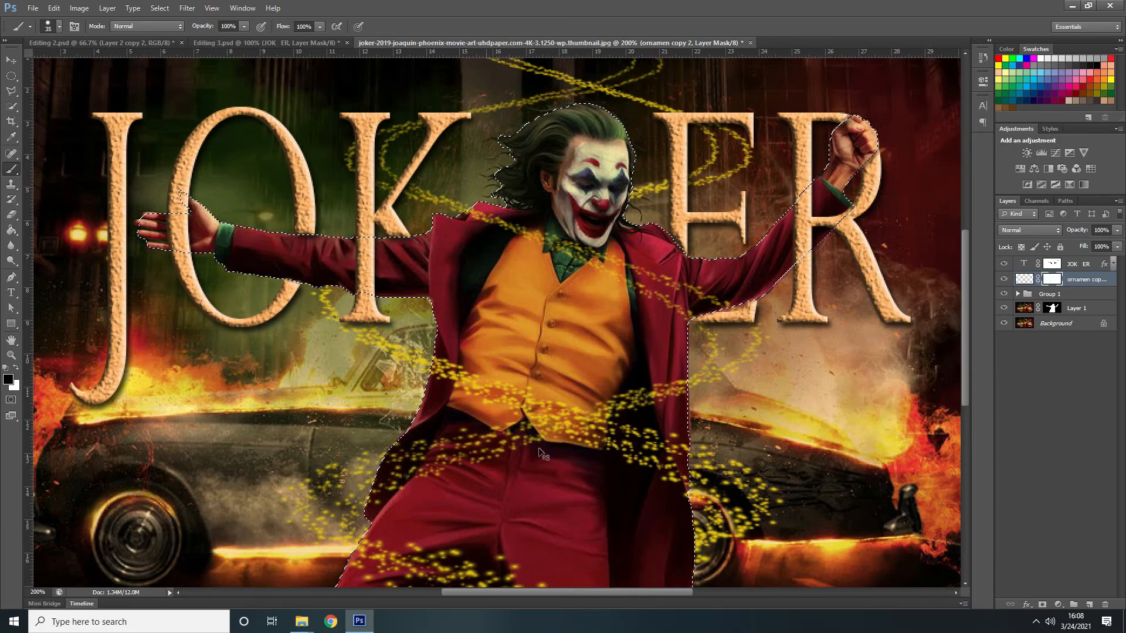
Step: Paint the ornamen copy 2 mask black to hide the flipped swirl's band across the waist and upper trousers, and deselect
mouse_move(673, 381)
left_mouse_down()
mouse_move(544, 428)
mouse_move(401, 452)
mouse_move(385, 503)
mouse_move(490, 442)
left_mouse_up()
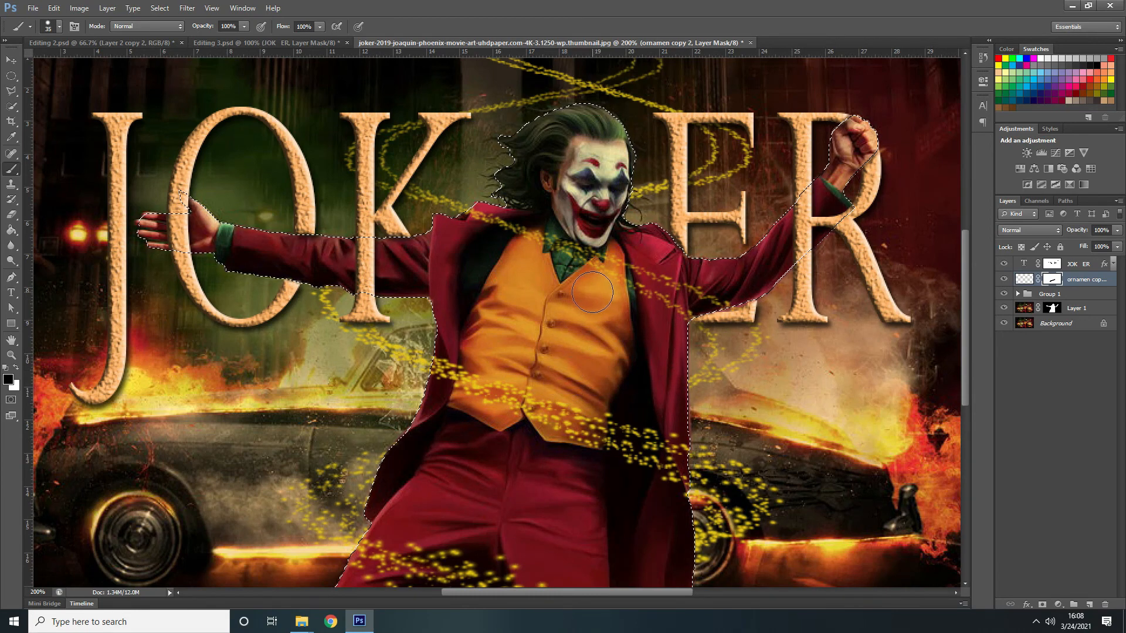
key("ctrl+d")
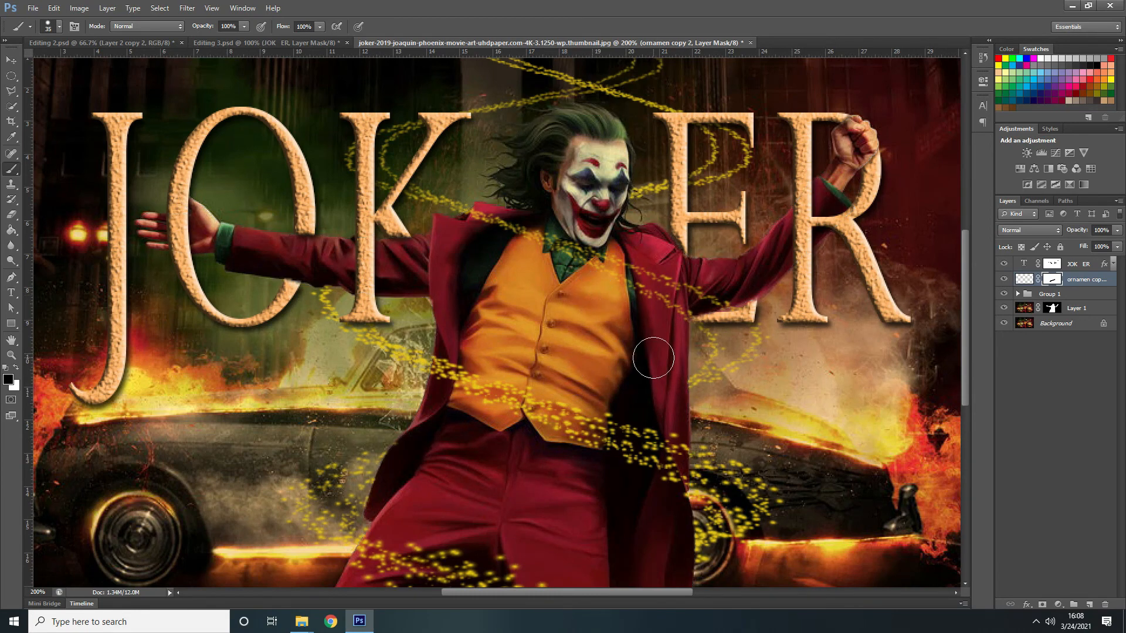
key("ctrl+minus")
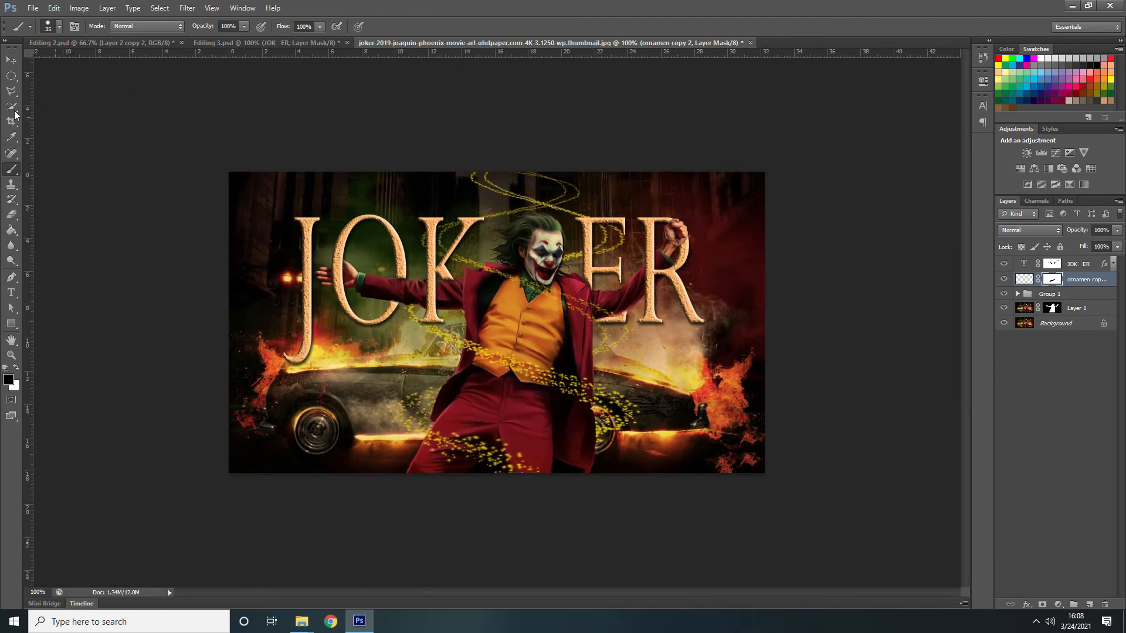
left_click(11, 60)
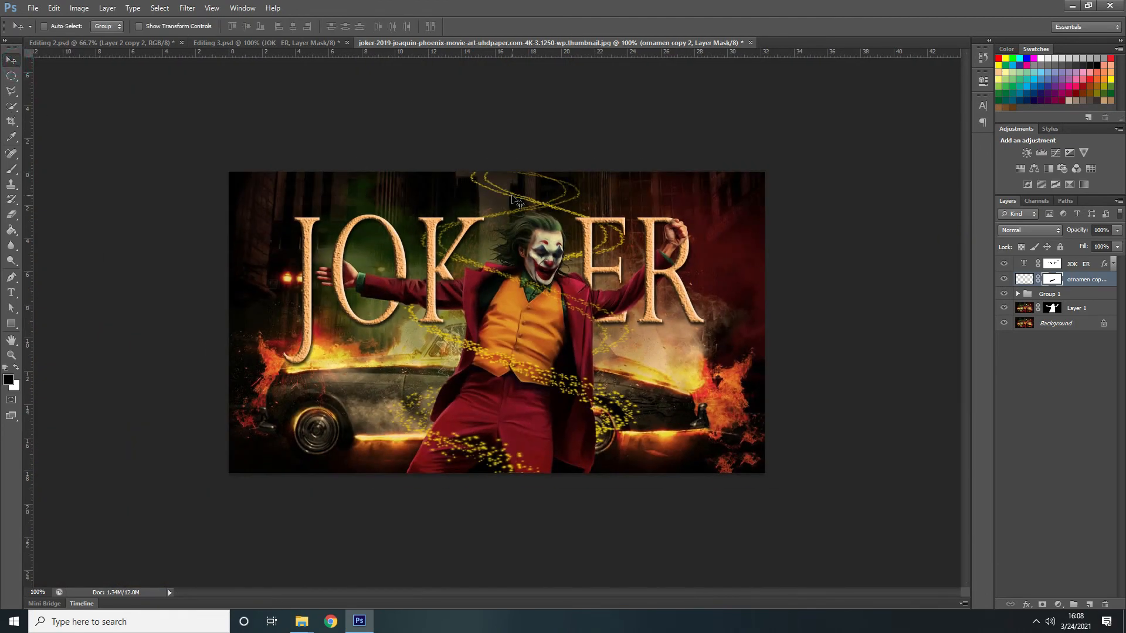
Step: Duplicate the masked ornamen copy 2 layer and group it with its duplicate
key("ctrl+plus")
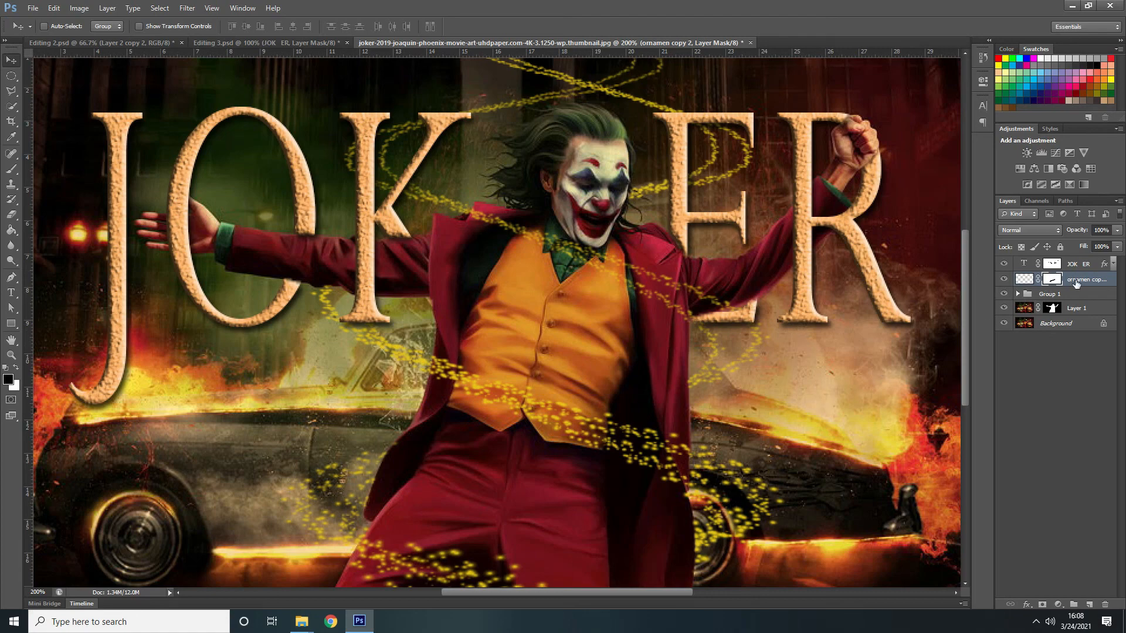
key("ctrl+j")
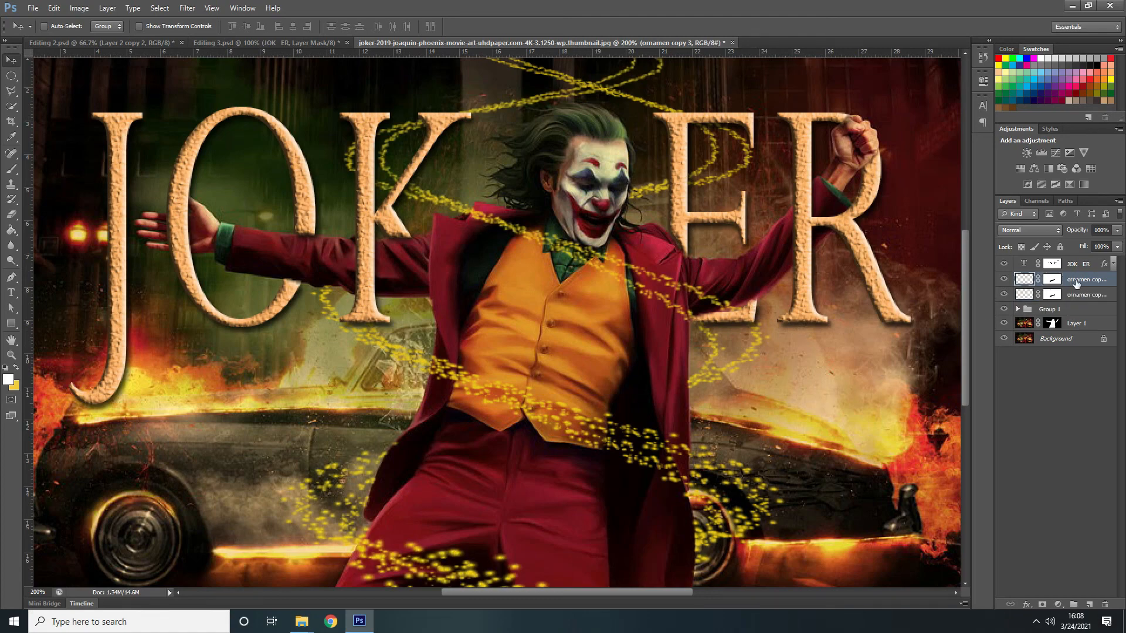
left_click(1082, 295, "shift")
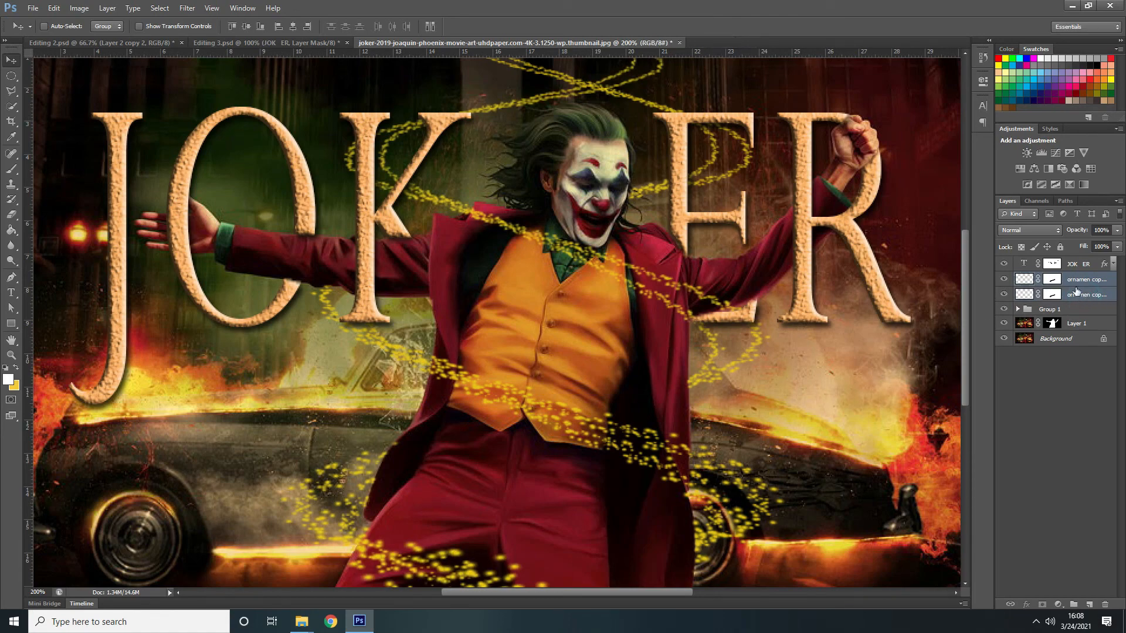
key("ctrl+g")
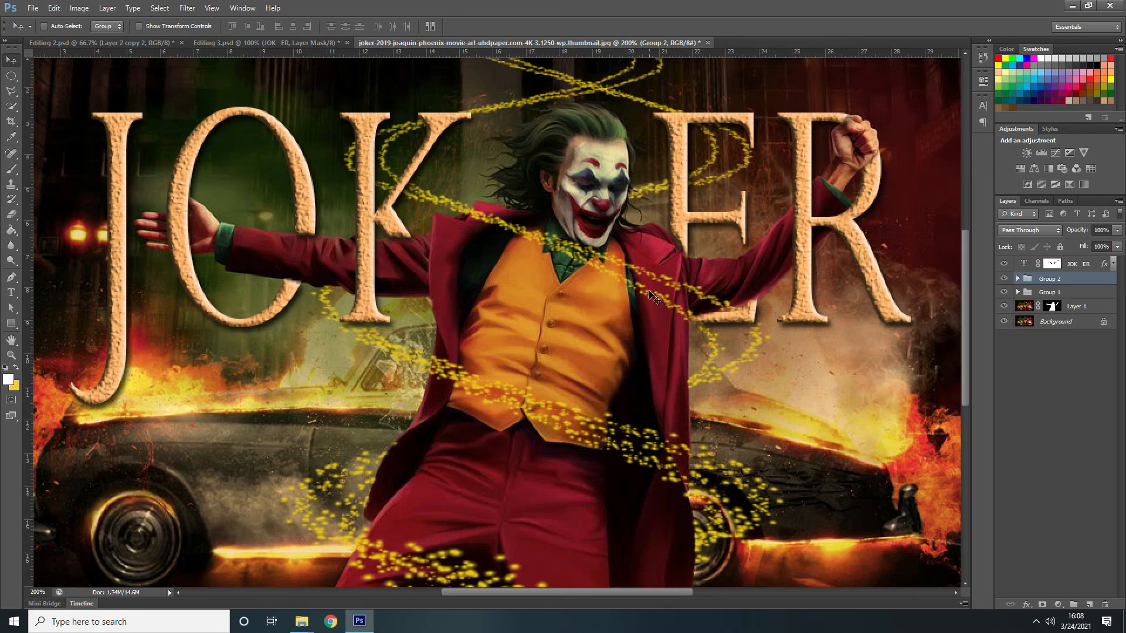
Step: Compare the poster's finished swirls with the reference document Editing 3.psd
key("ctrl+minus")
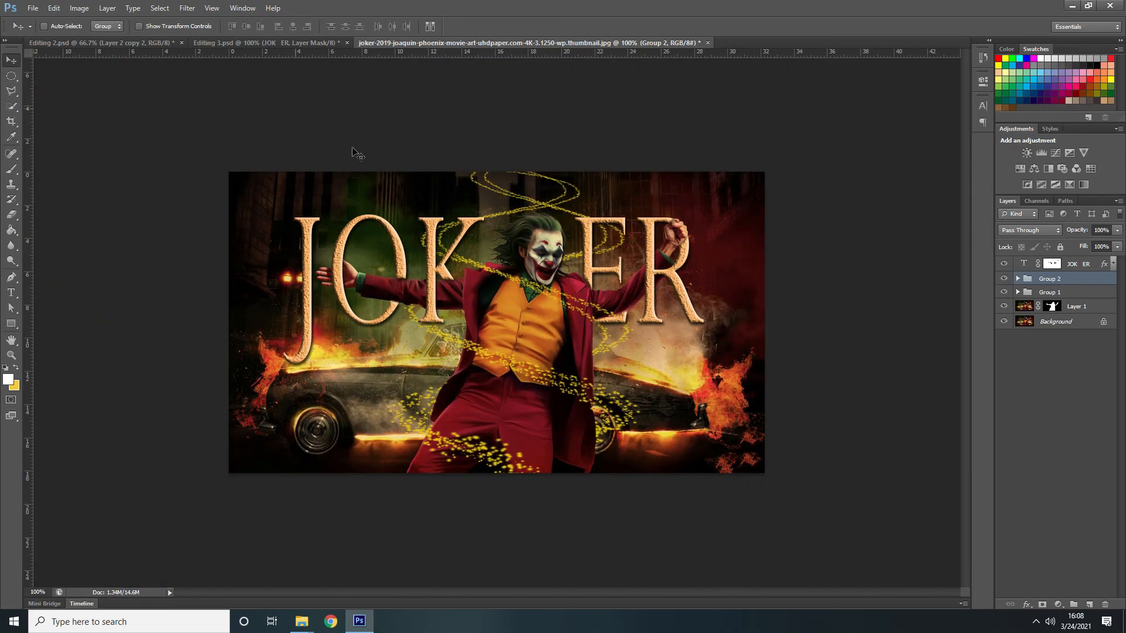
left_click(284, 43)
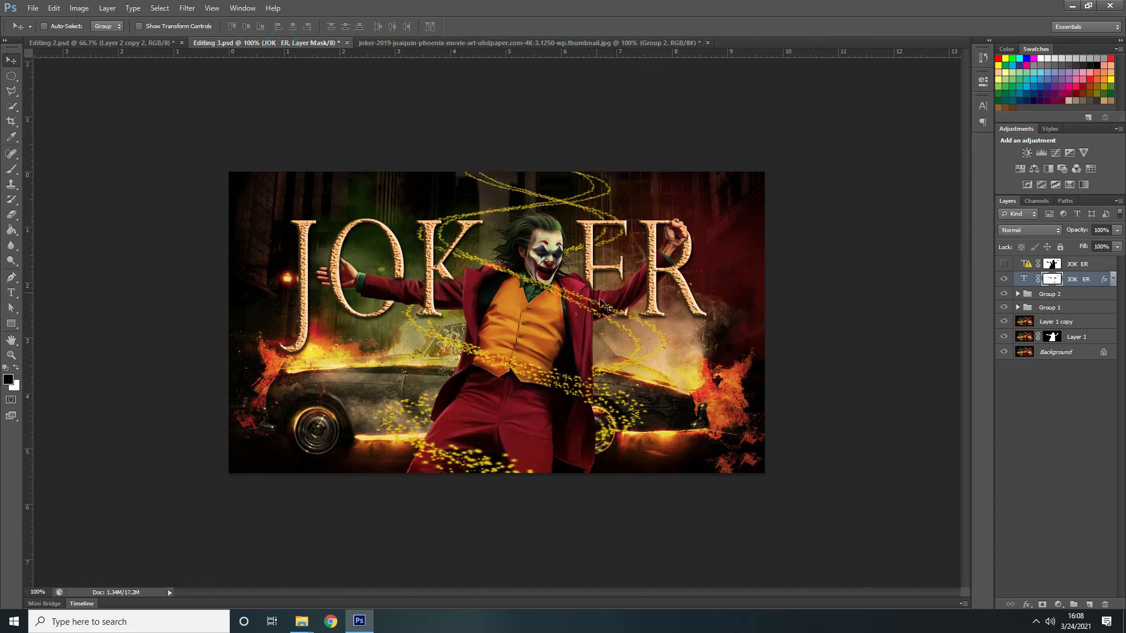
left_click(593, 43)
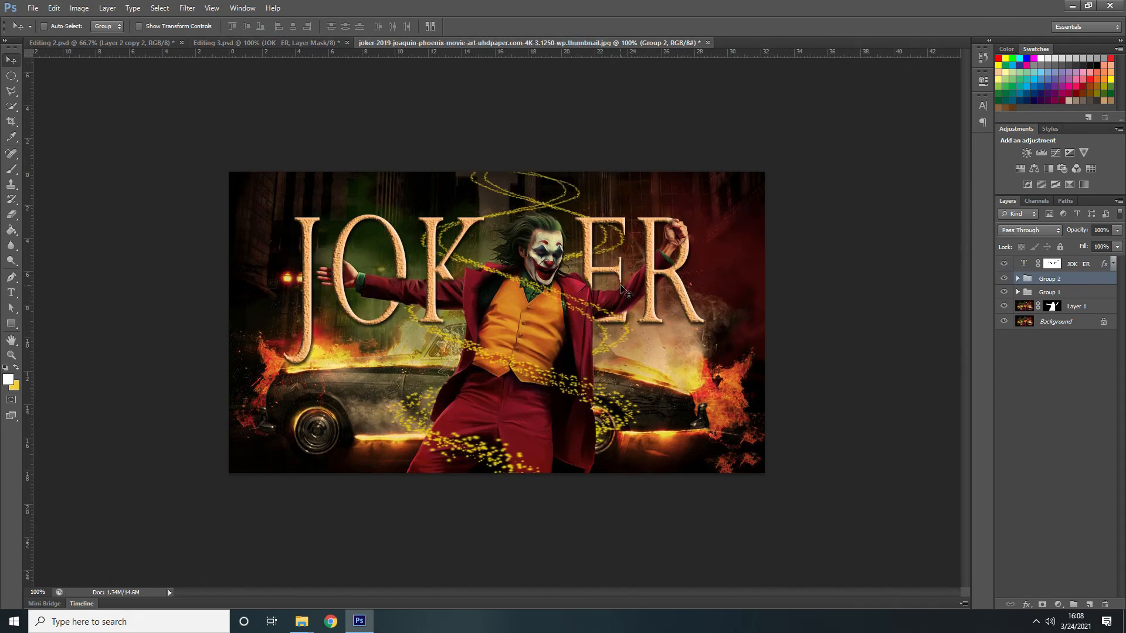
key("ctrl+plus")
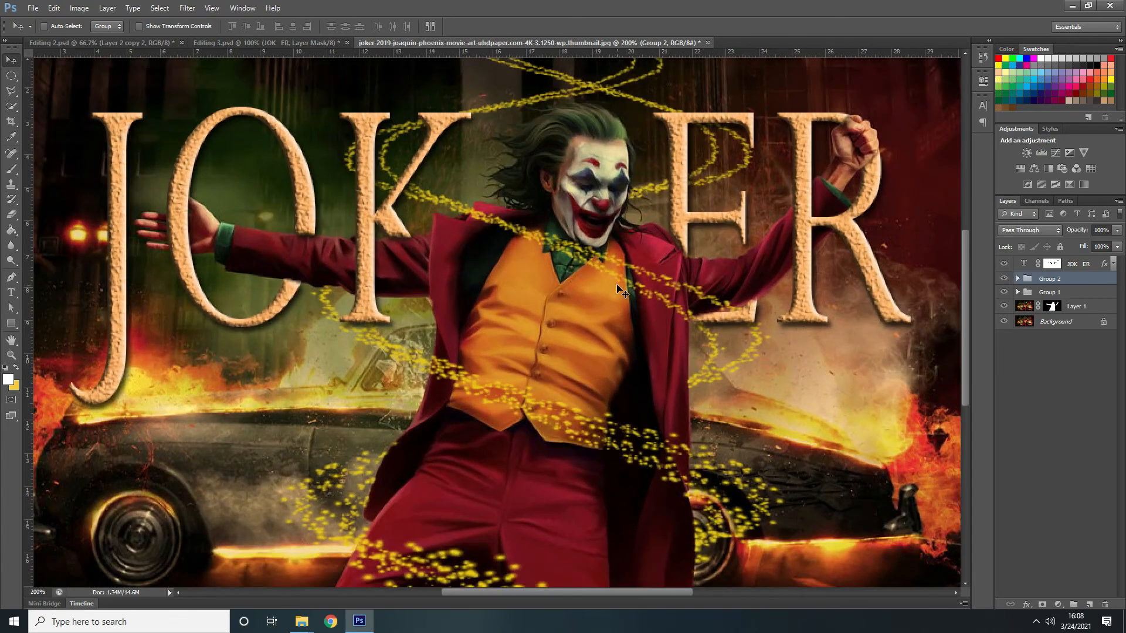
key("ctrl+minus")
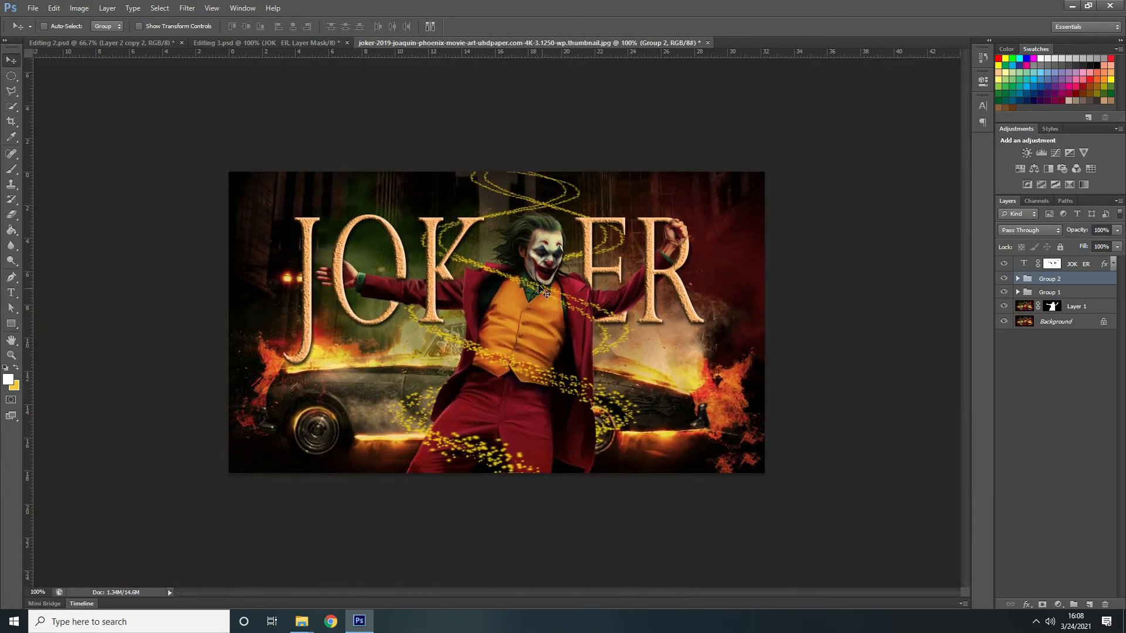